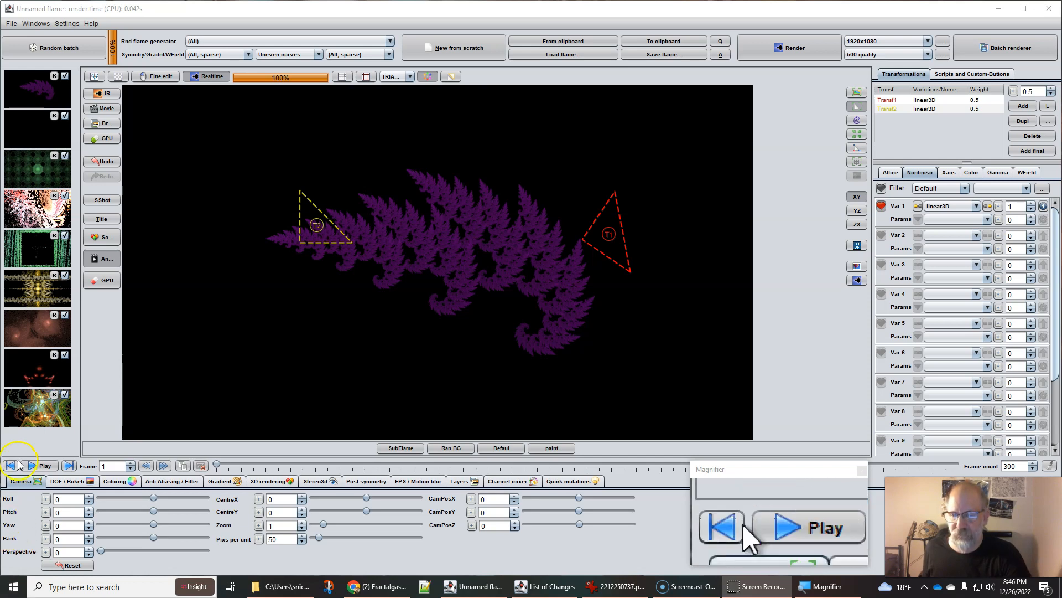
# Step: Review the V7.50 entries in the list of changes and return to the flame editor
pyautogui.click(539, 585)
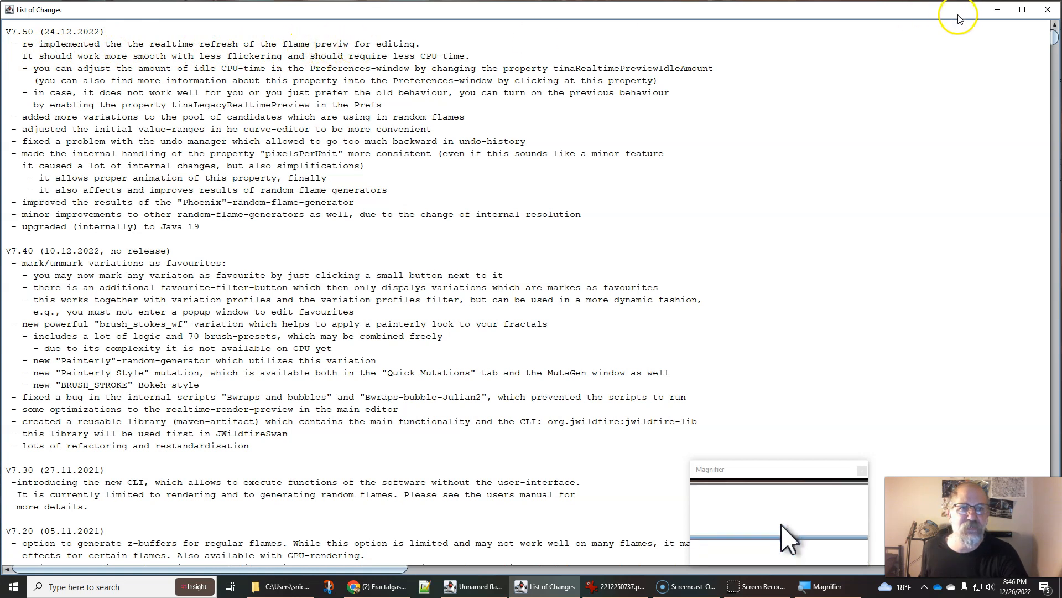
pyautogui.click(998, 9)
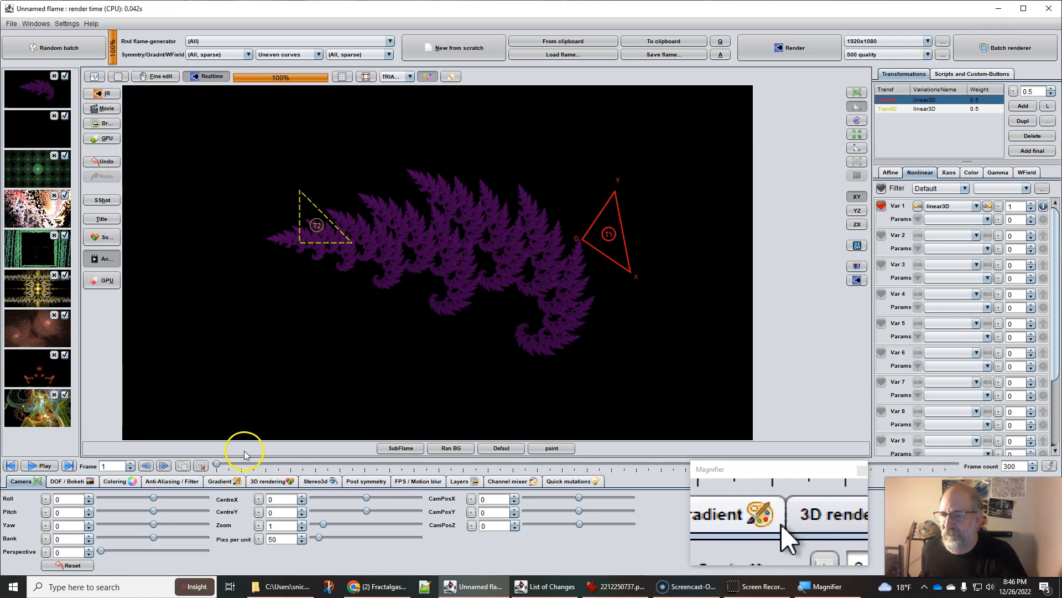
# Step: Shift the flame's colour gradient in the negative direction until the purple fern is coloured pale green
pyautogui.click(217, 481)
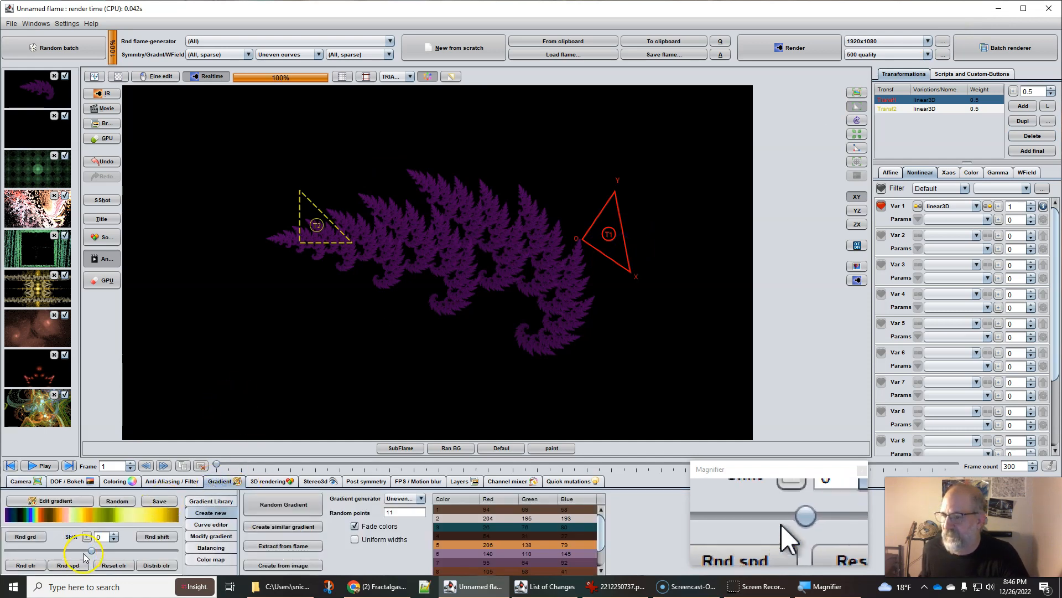
pyautogui.moveTo(92, 550); pyautogui.dragTo(59, 551)
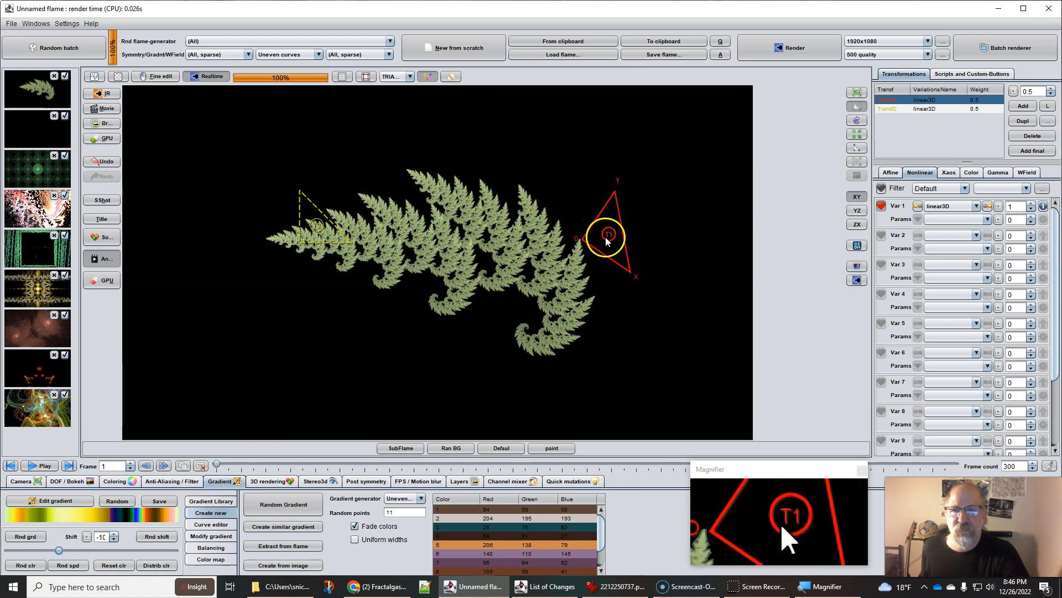
# Step: Raise the linear3D amount of the first transformation to about 1.13 and move triangle T1 inward and slightly up over the fern
pyautogui.moveTo(609, 237); pyautogui.dragTo(580, 253)
pyautogui.moveTo(988, 206); pyautogui.dragTo(1040, 220)
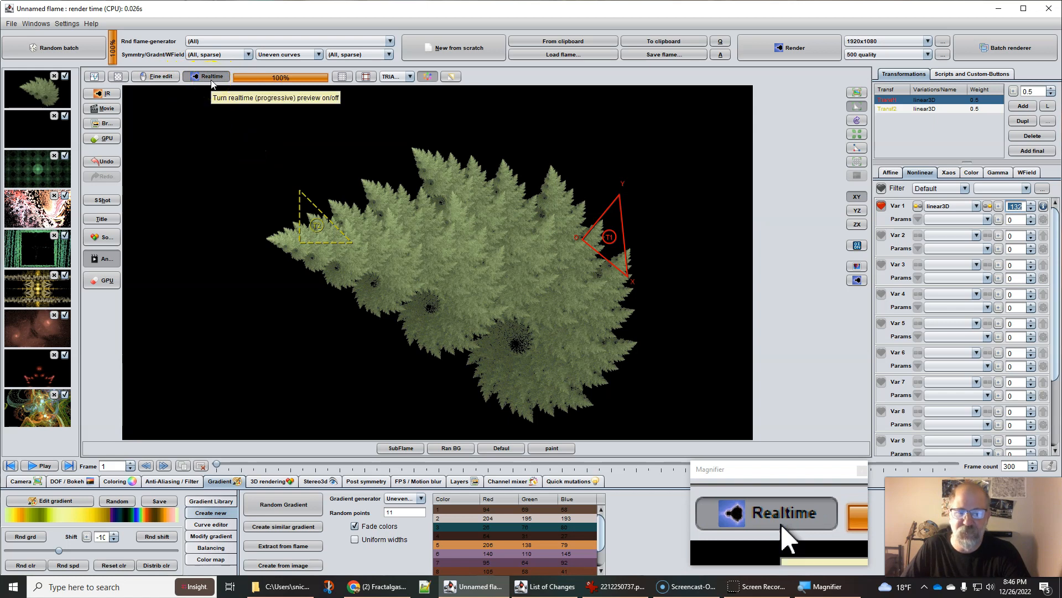
pyautogui.moveTo(622, 231); pyautogui.dragTo(545, 228)
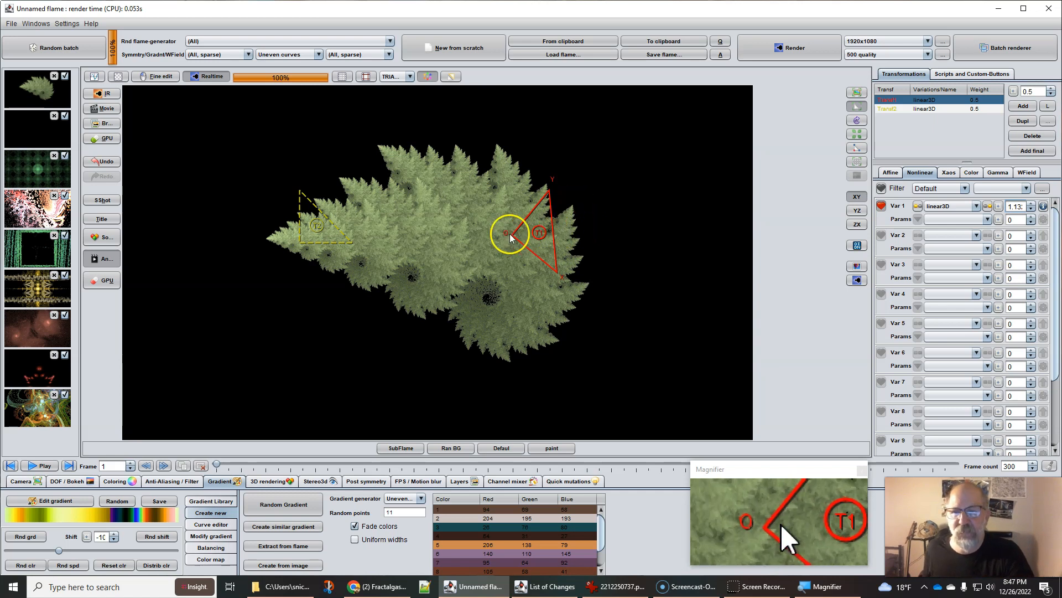
pyautogui.moveTo(528, 235)
pyautogui.mouseDown()
pyautogui.moveTo(515, 235)
pyautogui.moveTo(559, 210)
pyautogui.moveTo(528, 214)
pyautogui.mouseUp()
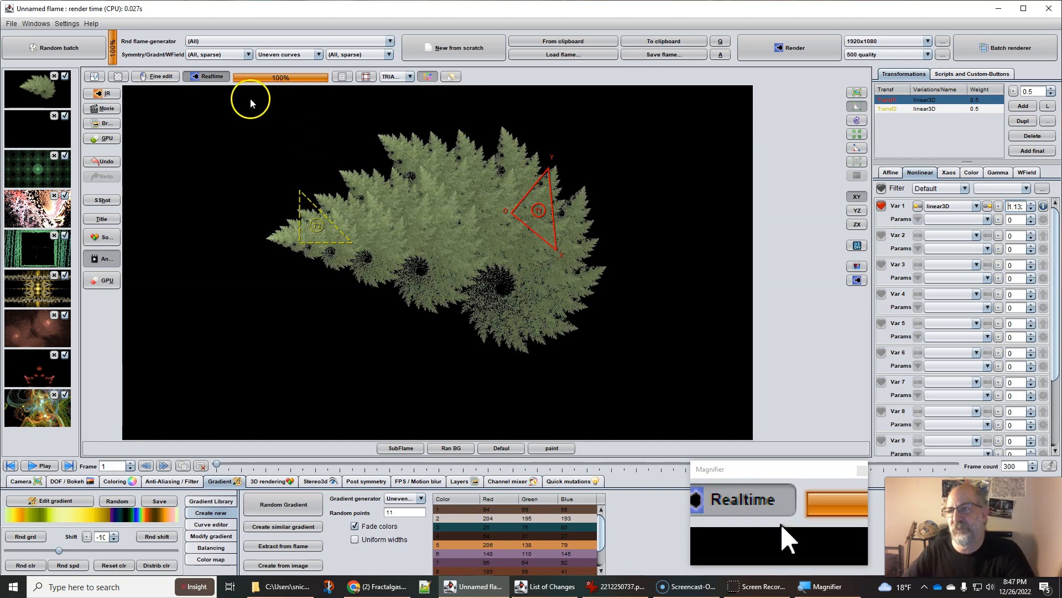
# Step: Toggle the realtime preview off and on while repositioning triangle T1, leaving it slightly higher with the preview on
pyautogui.click(208, 76)
pyautogui.moveTo(526, 217); pyautogui.dragTo(570, 212)
pyautogui.click(212, 76)
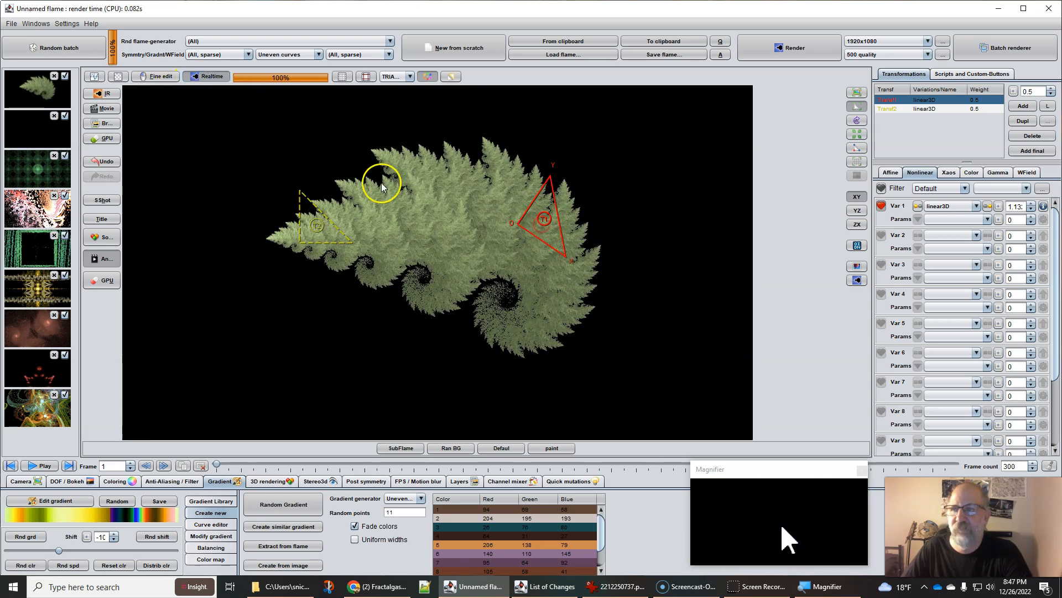
pyautogui.click(211, 77)
pyautogui.click(210, 76)
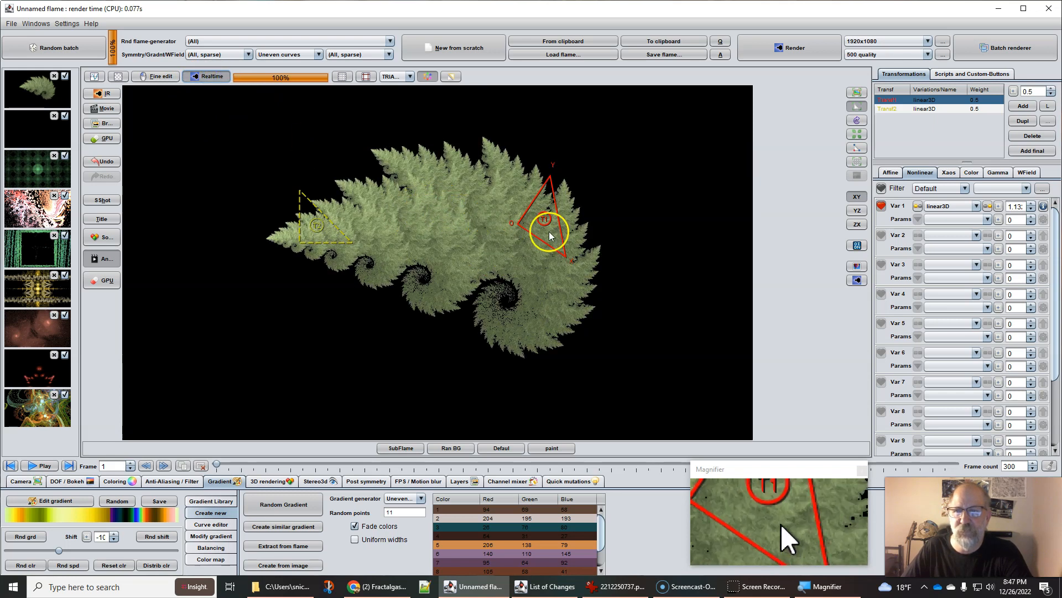
pyautogui.moveTo(540, 228); pyautogui.dragTo(548, 200)
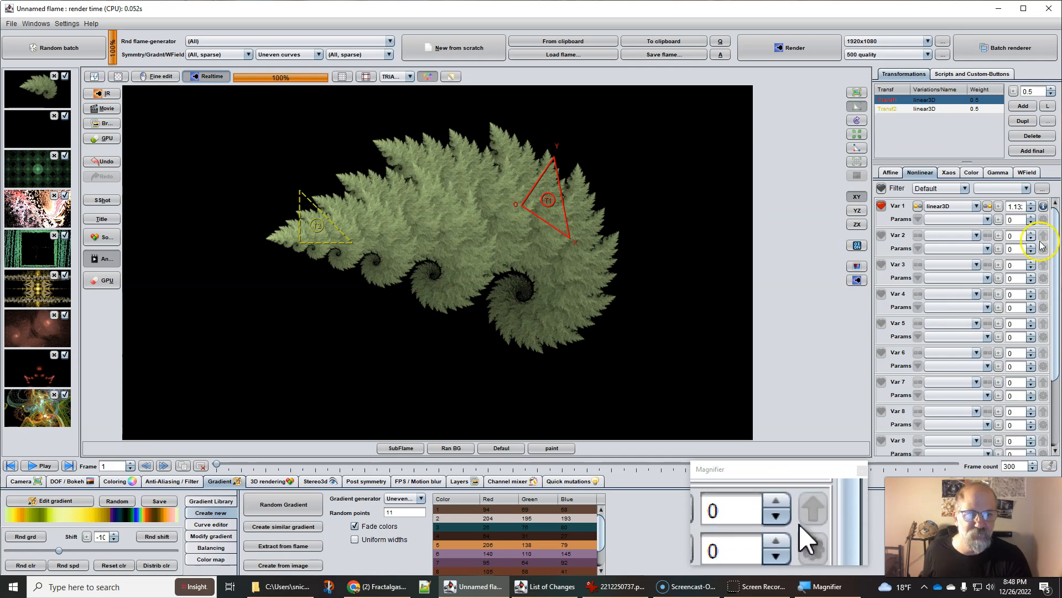
pyautogui.moveTo(1011, 204)
pyautogui.mouseDown()
pyautogui.moveTo(982, 212)
pyautogui.moveTo(1008, 211)
pyautogui.mouseUp()
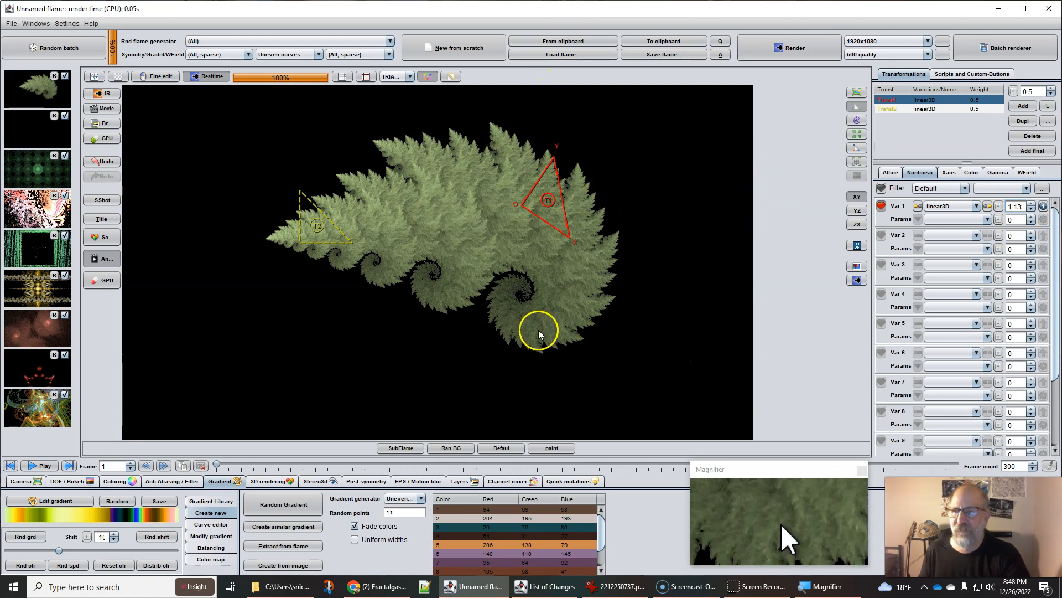
# Step: Read further through the V7.50 and V7.40 notes in the list of changes and return to the flame editor
pyautogui.hotkey('alt', 'Tab')
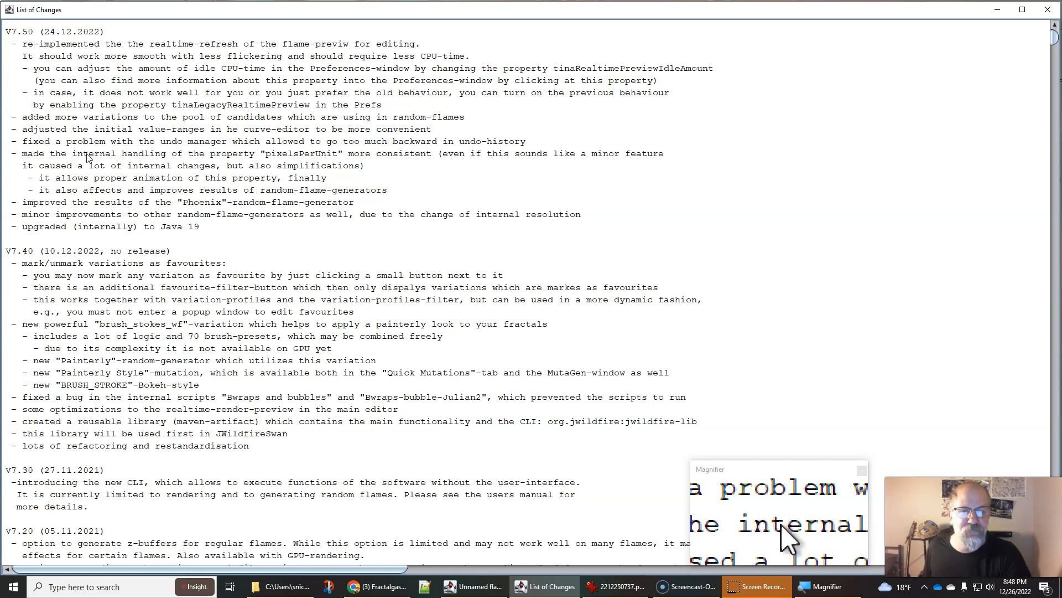
pyautogui.click(995, 11)
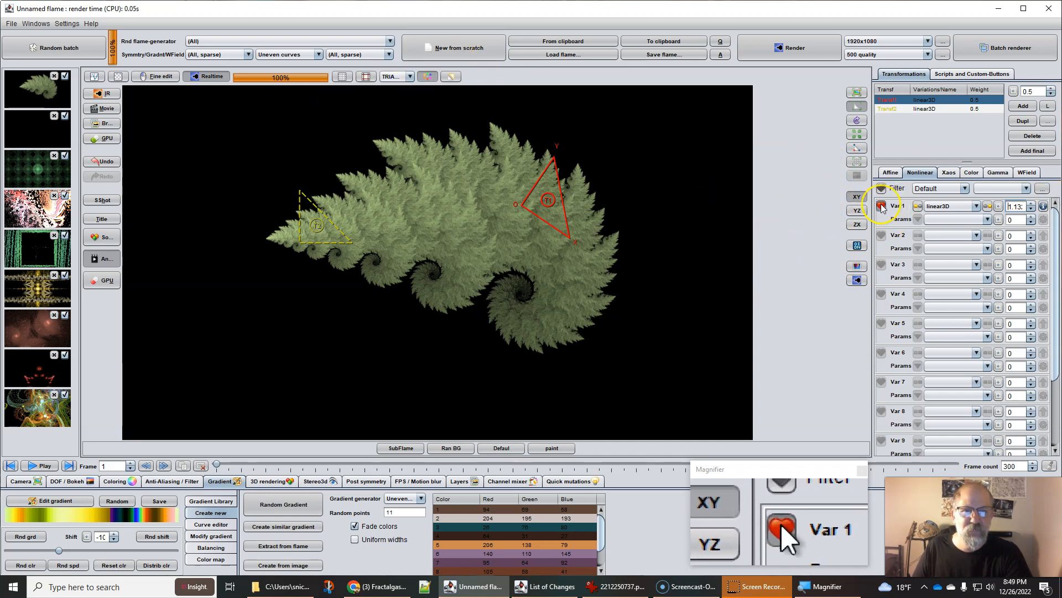
# Step: Create a new flame from scratch and add one transformation to it
pyautogui.click(460, 49)
pyautogui.click(1022, 105)
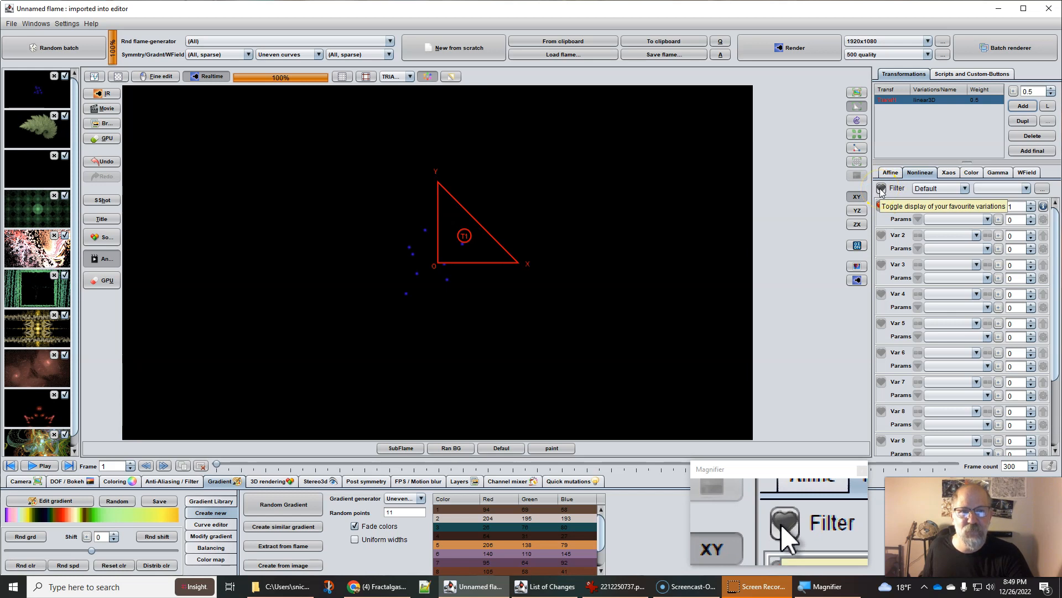
# Step: Limit the variations to favourites and browse the shortened list of choices for Var 2
pyautogui.click(881, 189)
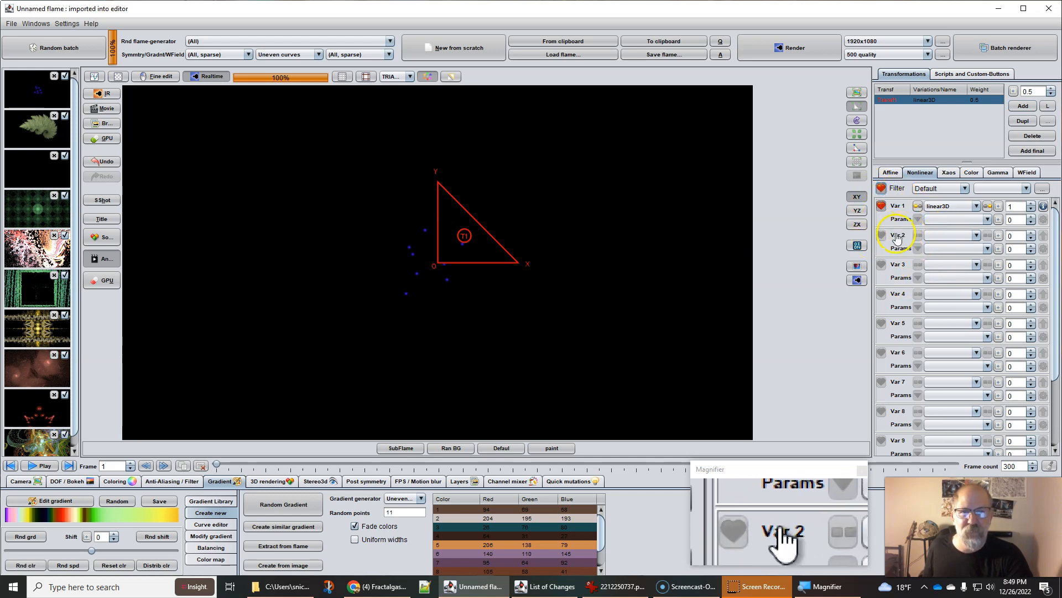
pyautogui.click(947, 236)
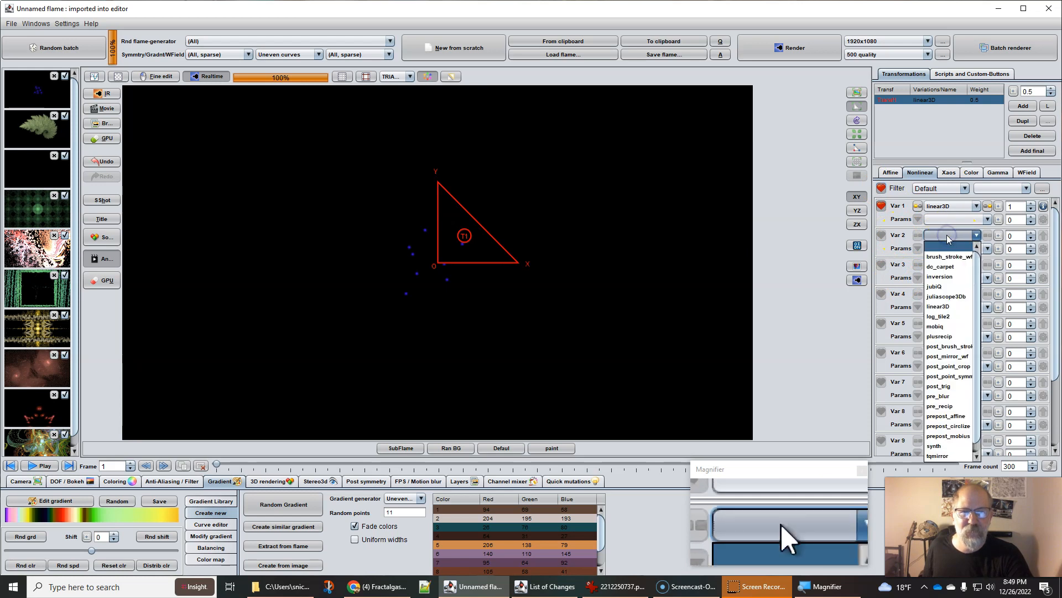
pyautogui.scroll(-1, 949, 302)
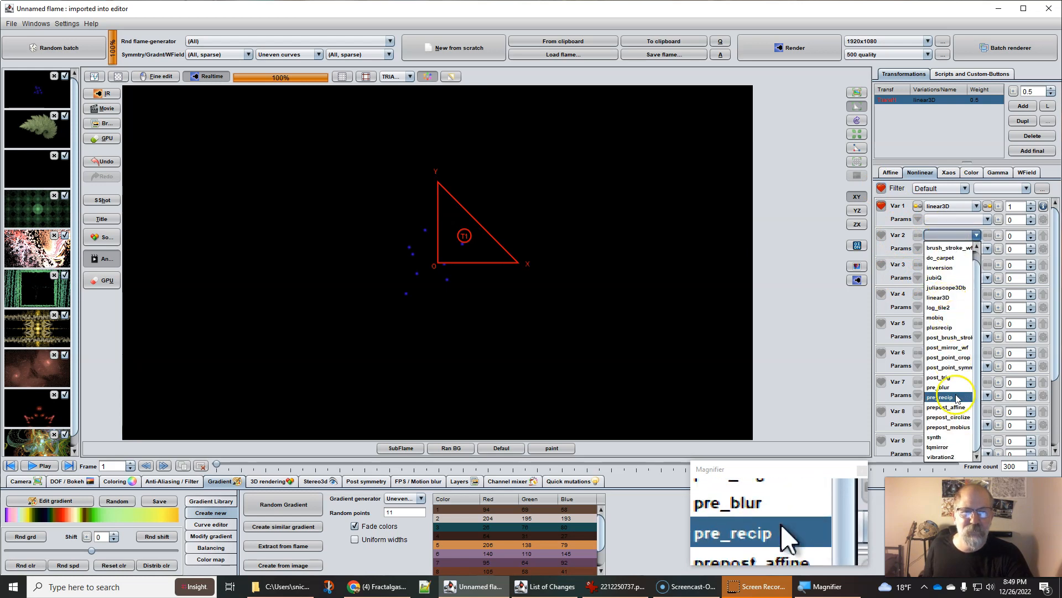
pyautogui.scroll(1, 957, 401)
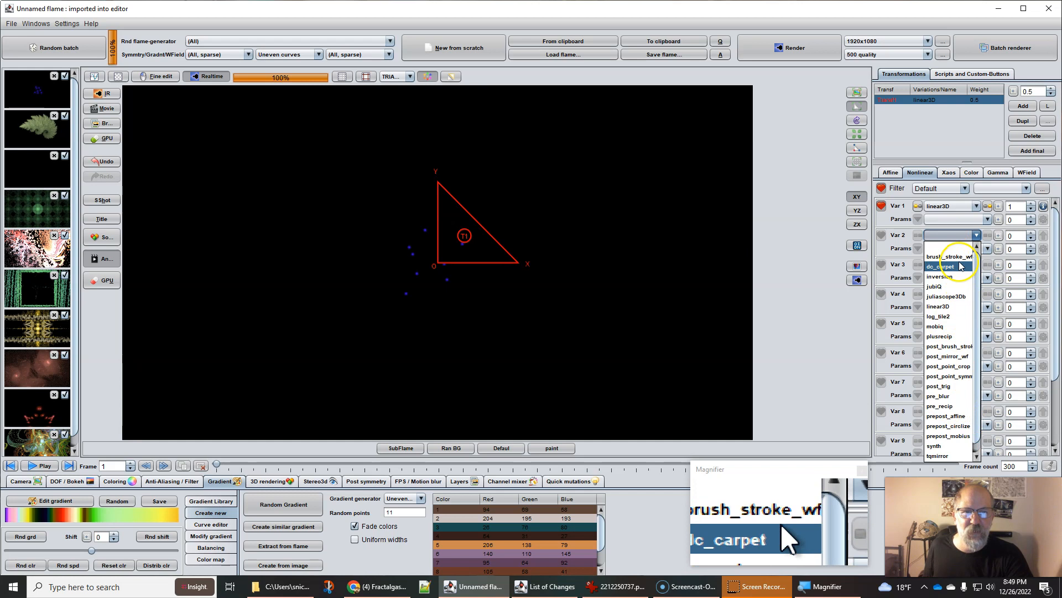
pyautogui.scroll(-1, 948, 404)
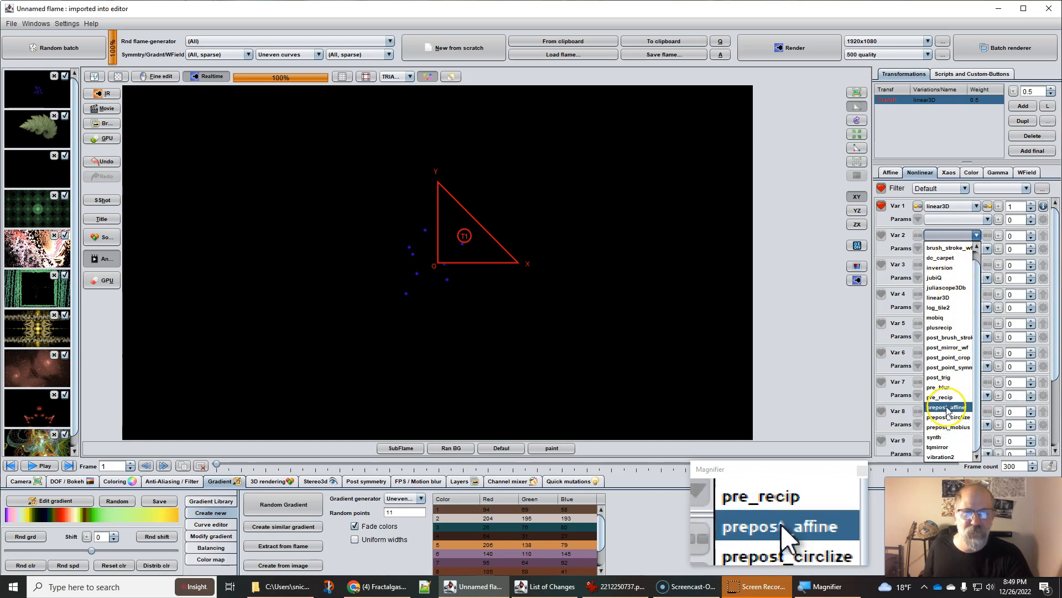
pyautogui.scroll(1, 948, 276)
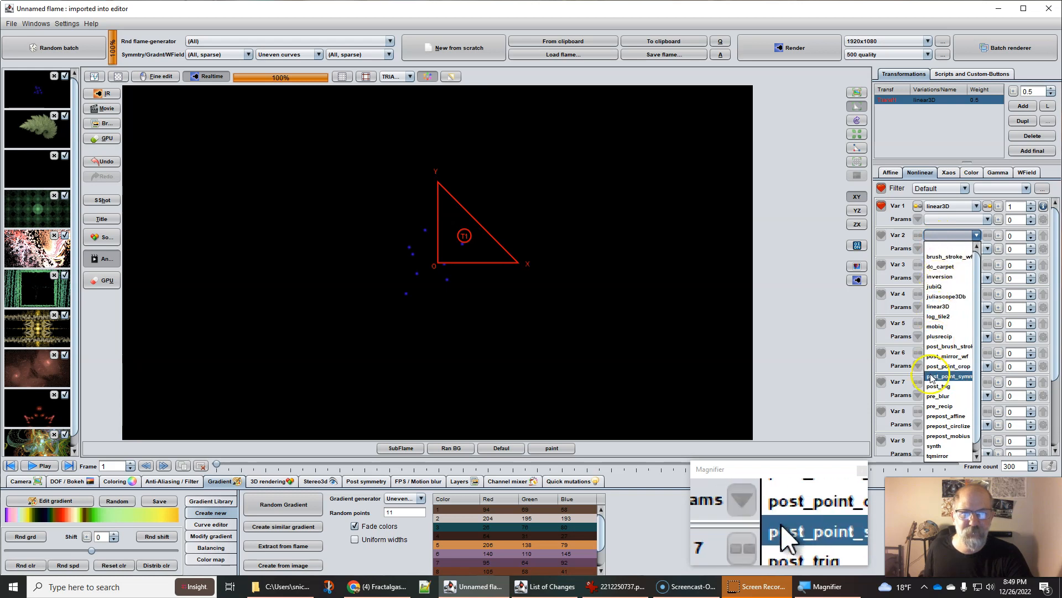
pyautogui.scroll(-1, 953, 347)
pyautogui.scroll(1, 948, 365)
pyautogui.scroll(-1, 944, 370)
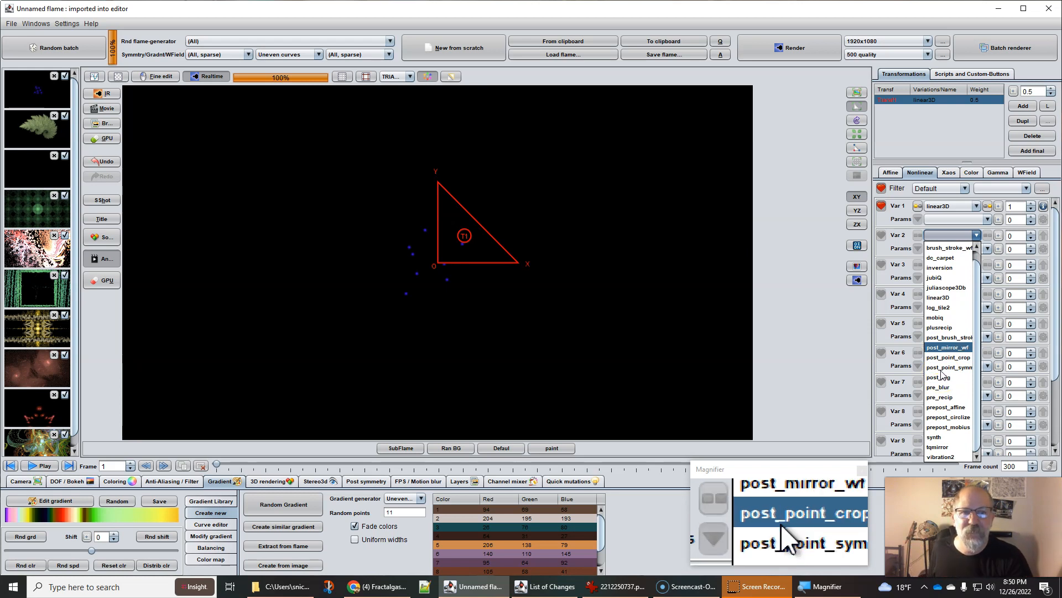
pyautogui.click(809, 282)
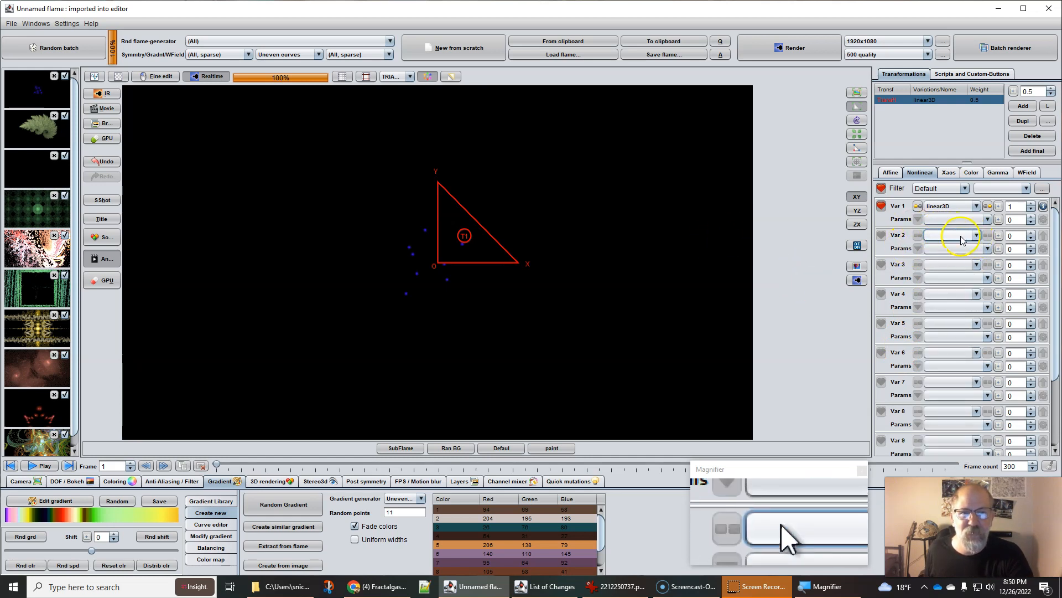
pyautogui.click(937, 233)
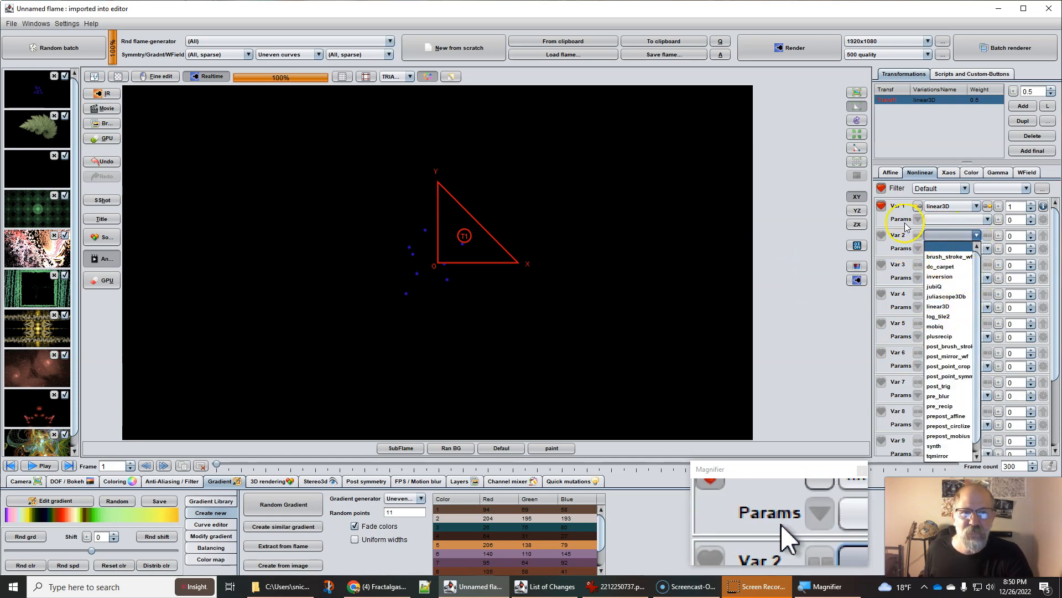
# Step: With the favourites filter turned off, set Var 2 to acosech and mark it as a favourite
pyautogui.click(881, 190)
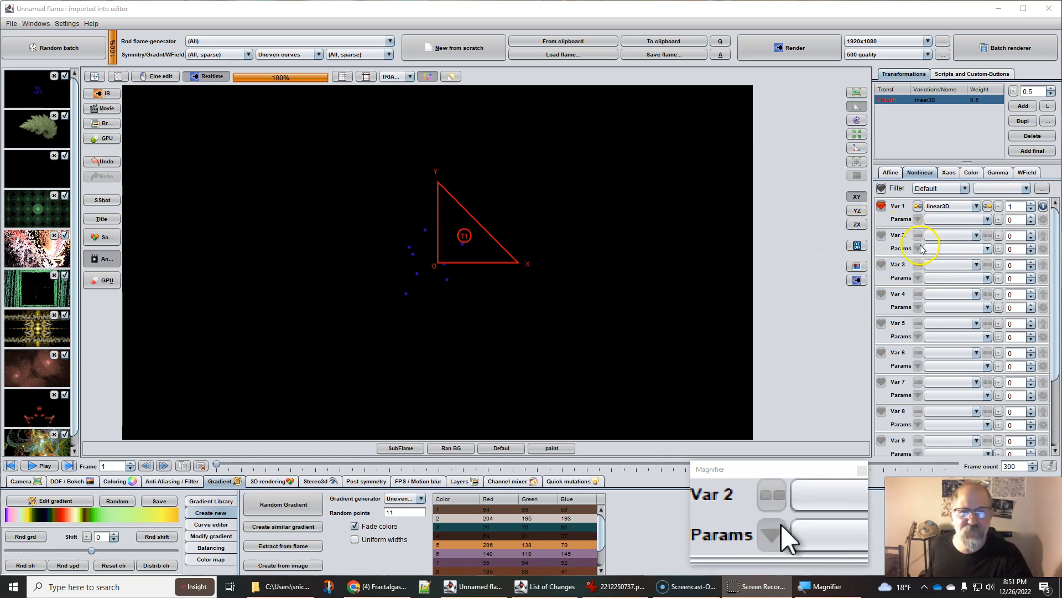
pyautogui.click(936, 236)
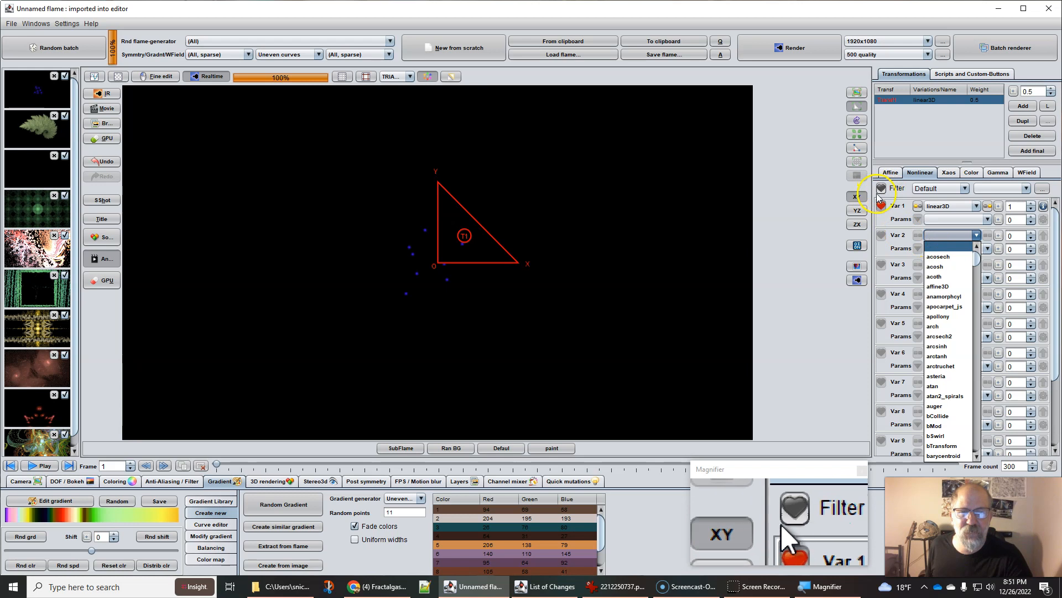
pyautogui.click(946, 258)
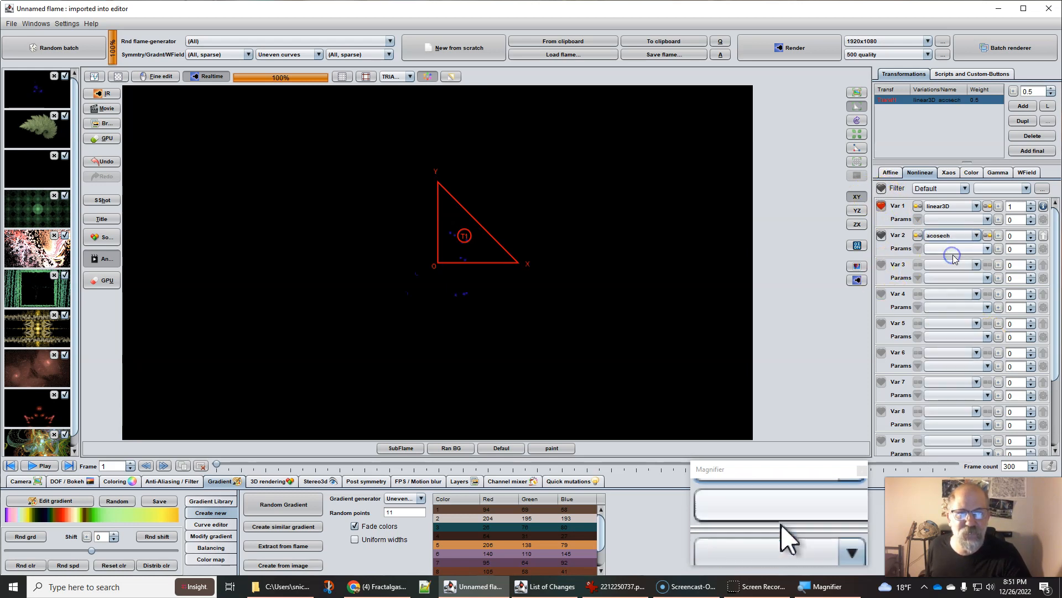
pyautogui.click(881, 237)
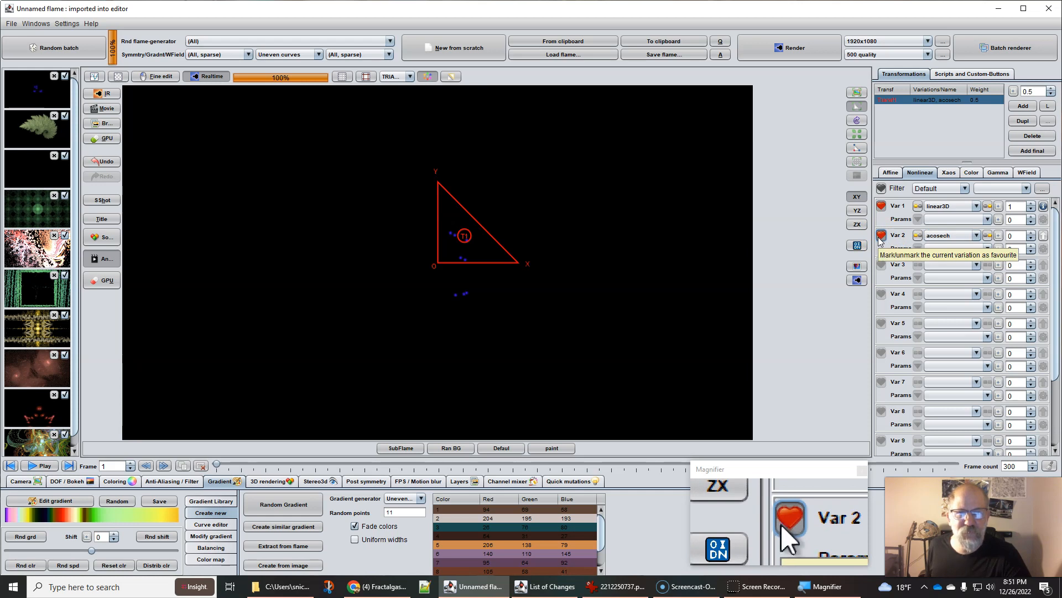
# Step: Turn the favourites filter back on and check the Var 3 choices for acosech
pyautogui.click(881, 188)
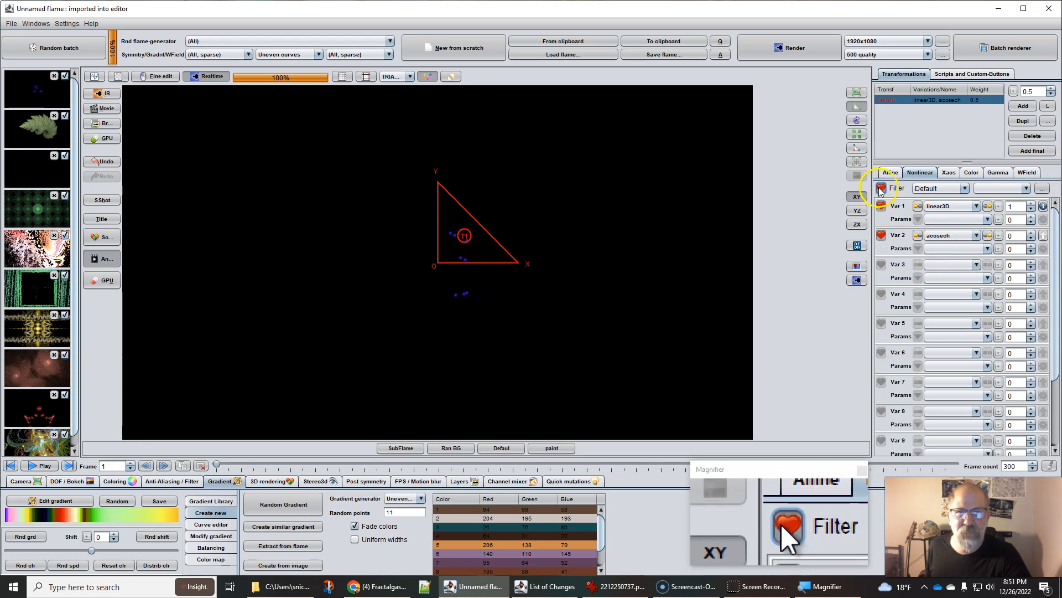
pyautogui.click(943, 265)
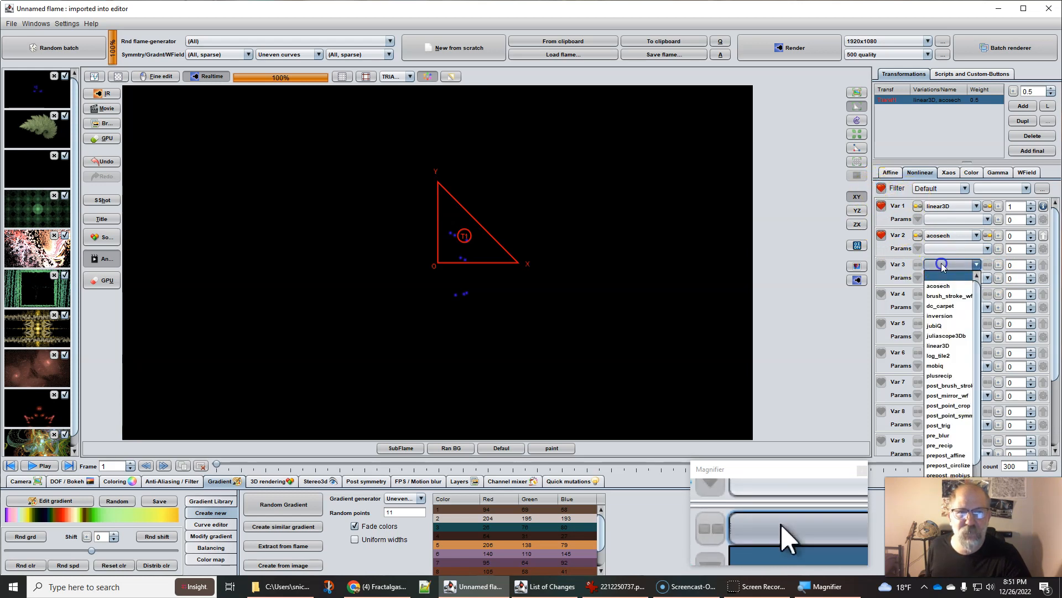
pyautogui.scroll(-1, 948, 418)
pyautogui.scroll(1, 950, 419)
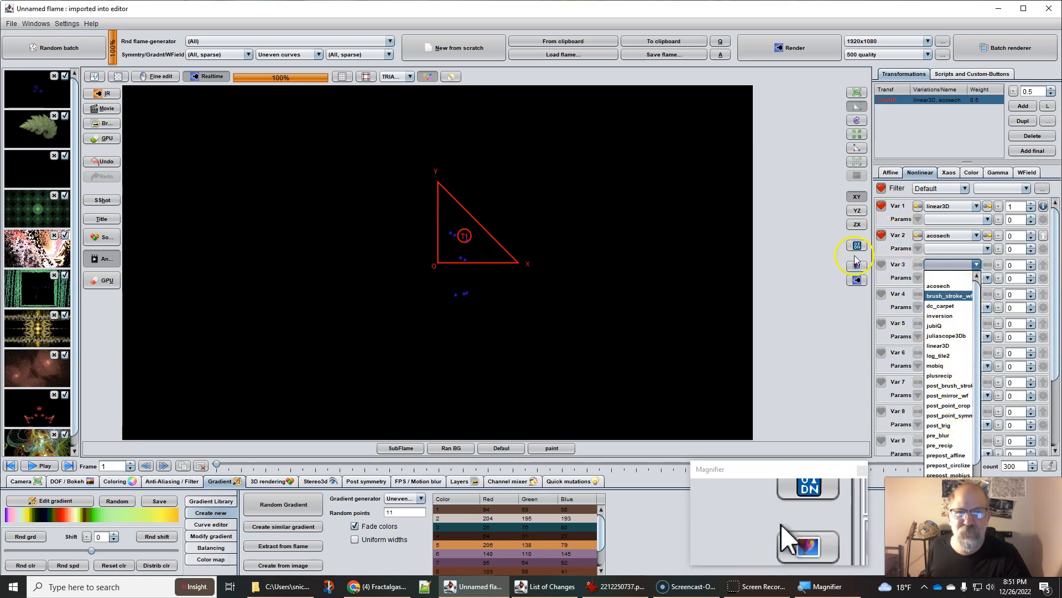
pyautogui.click(784, 344)
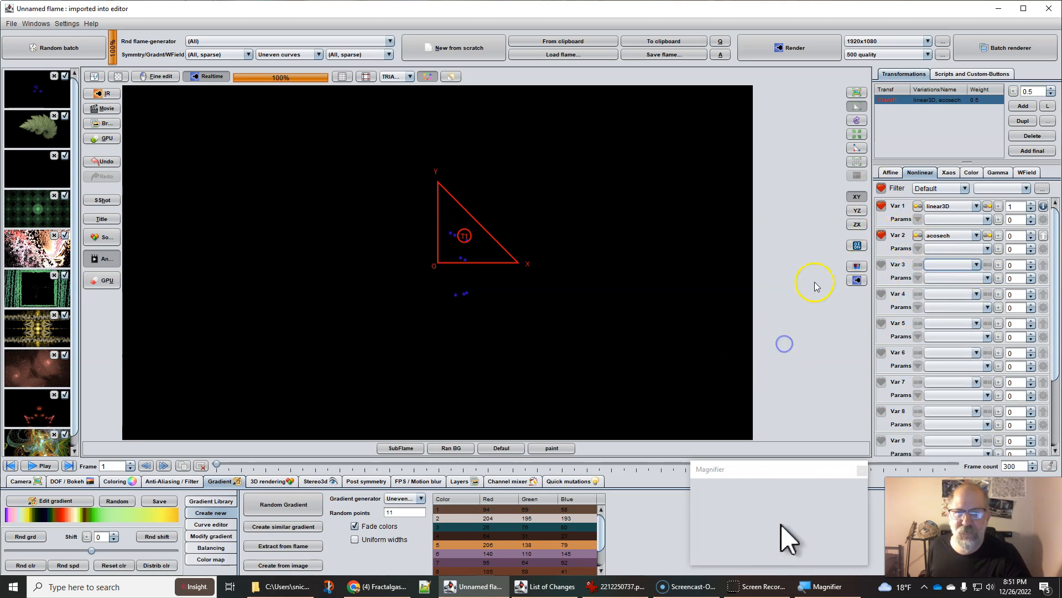
# Step: Remove acosech from the favourites and recheck the filtered variation choices for Var 2 and Var 3
pyautogui.click(882, 236)
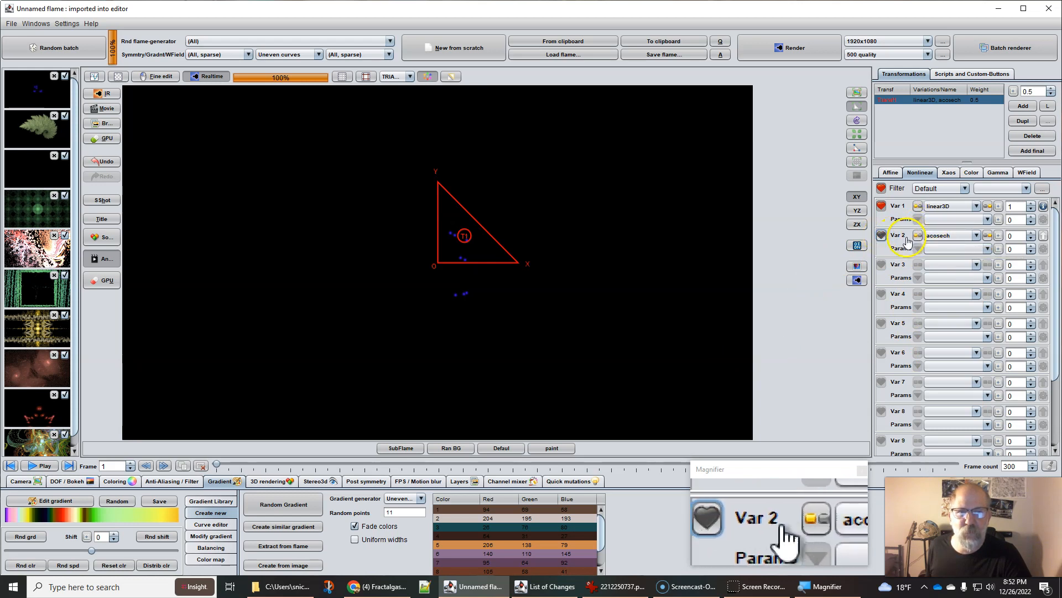
pyautogui.click(950, 236)
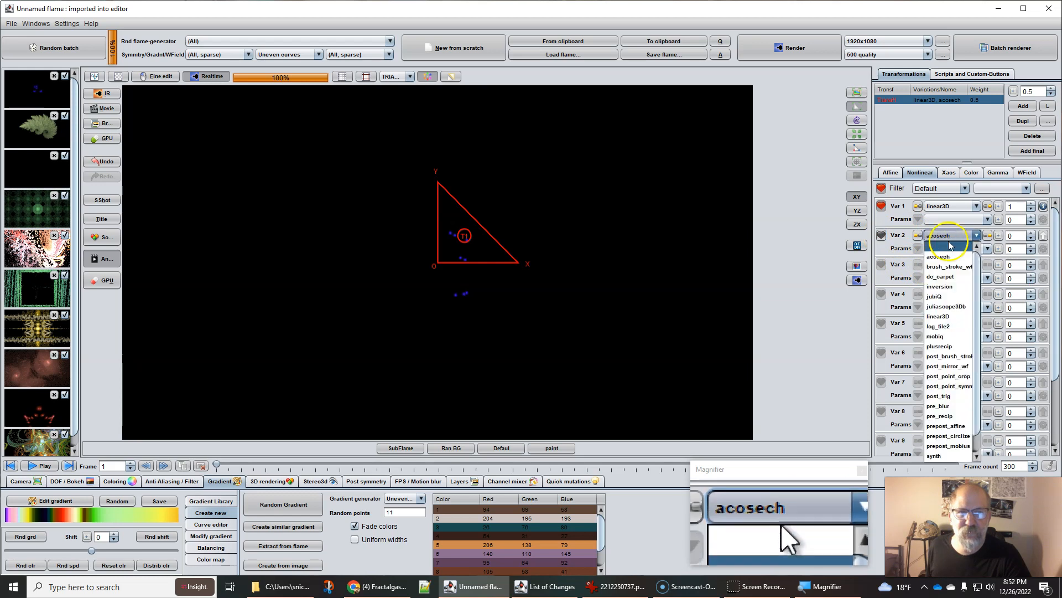
pyautogui.click(855, 339)
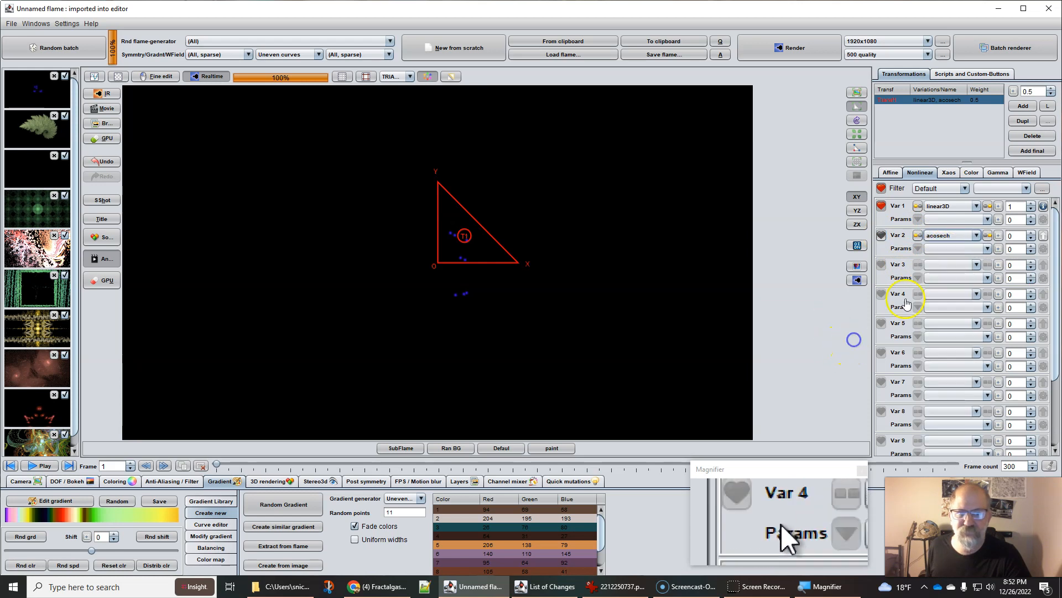
pyautogui.click(942, 264)
pyautogui.click(942, 264)
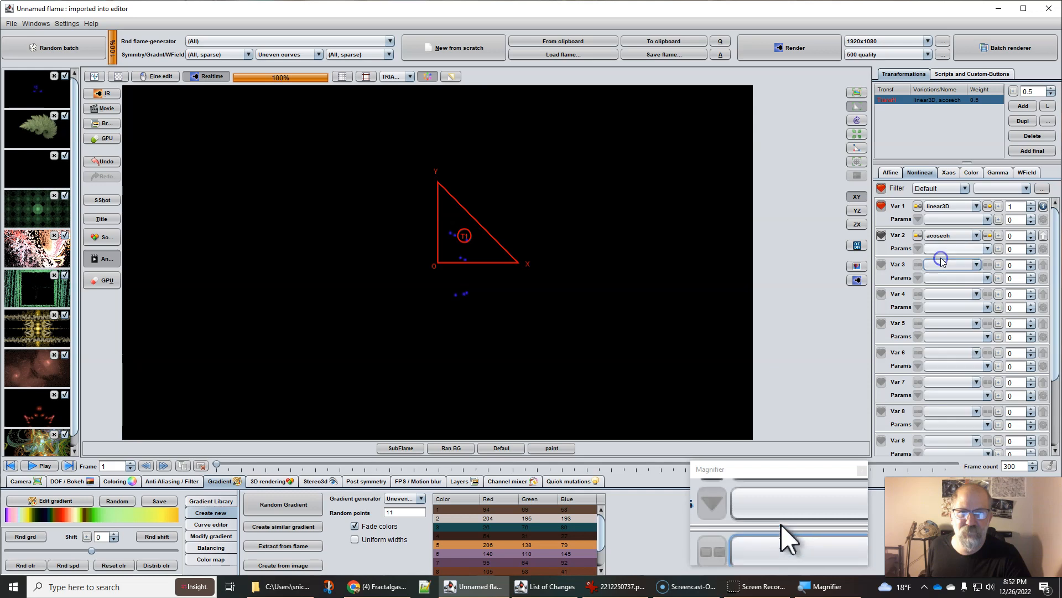
# Step: Reapply the favourites filter and check the variation choices for Var 3
pyautogui.click(880, 188)
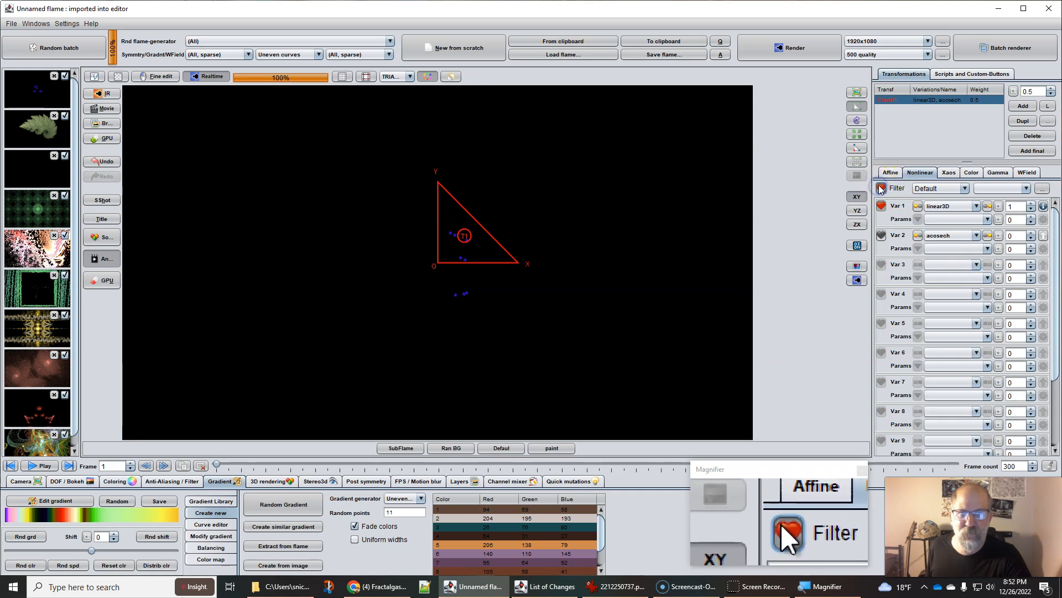
pyautogui.click(941, 266)
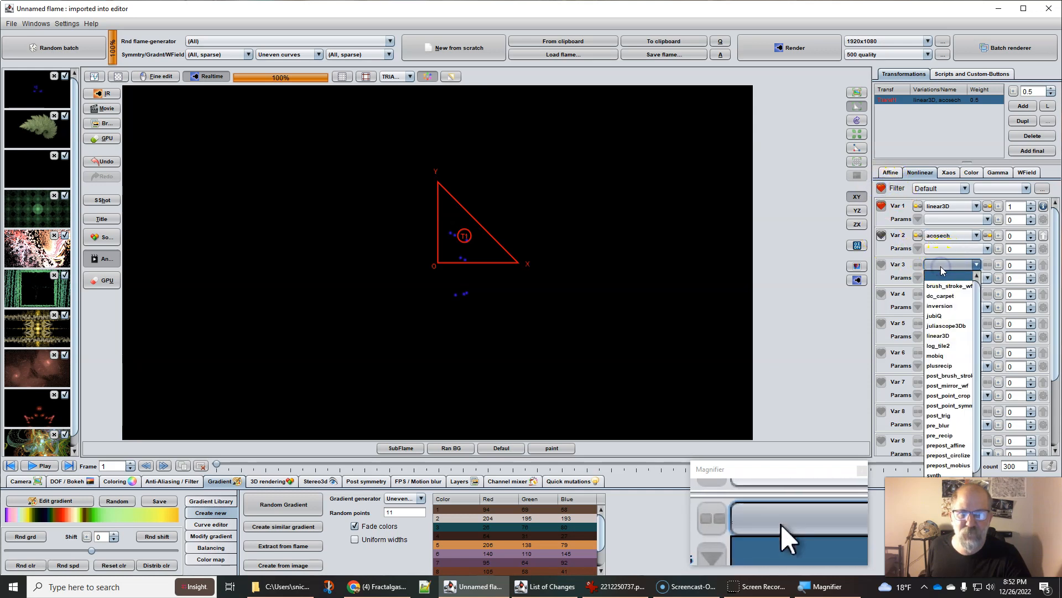
pyautogui.click(945, 307)
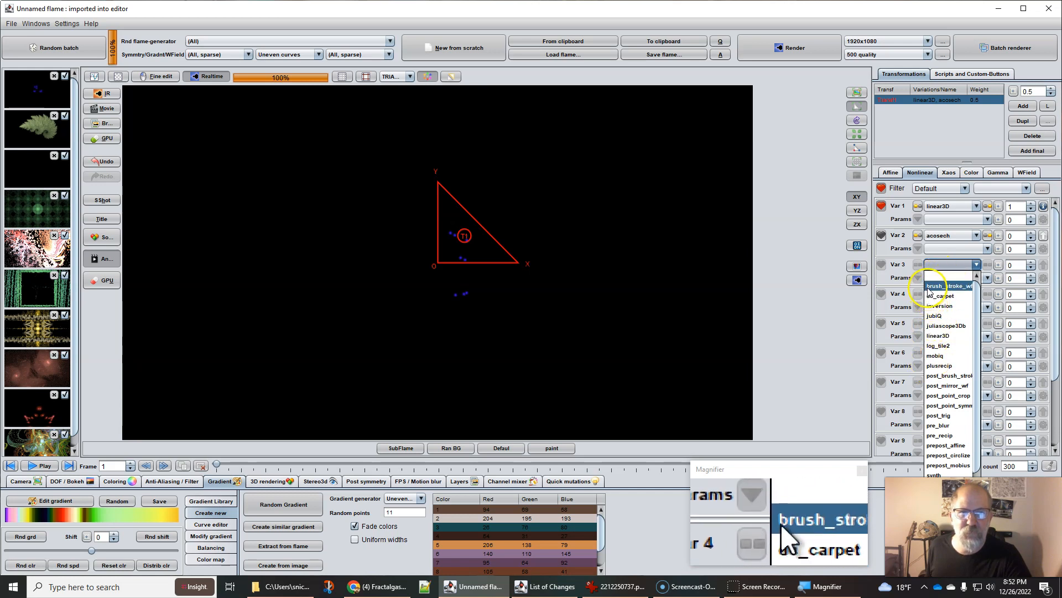
# Step: Clear the acosech variation from Var 2 and recheck the filtered choices for Var 3
pyautogui.click(952, 235)
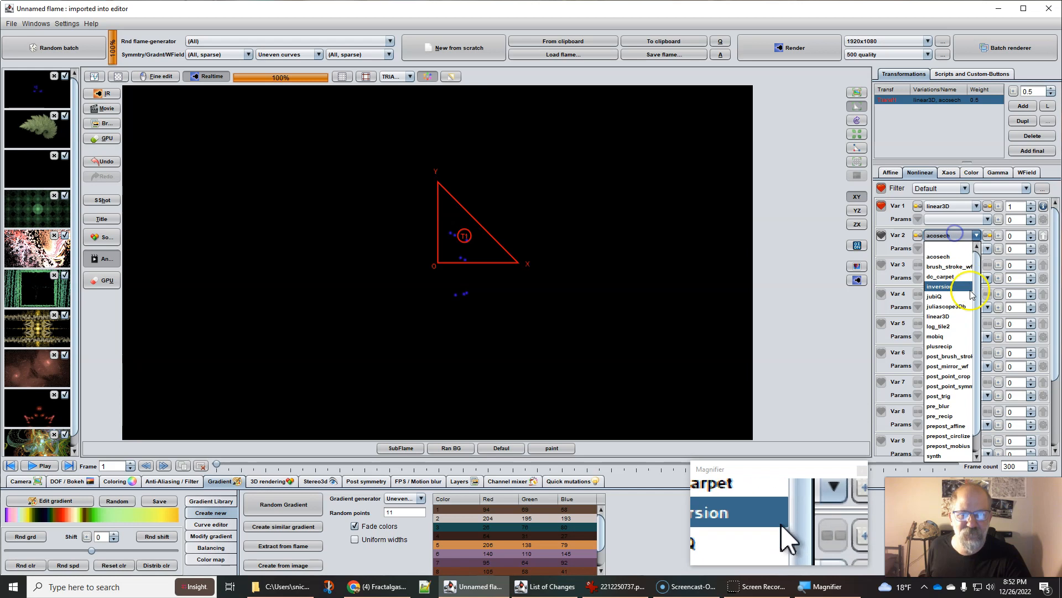
pyautogui.click(940, 247)
pyautogui.click(939, 238)
pyautogui.click(940, 237)
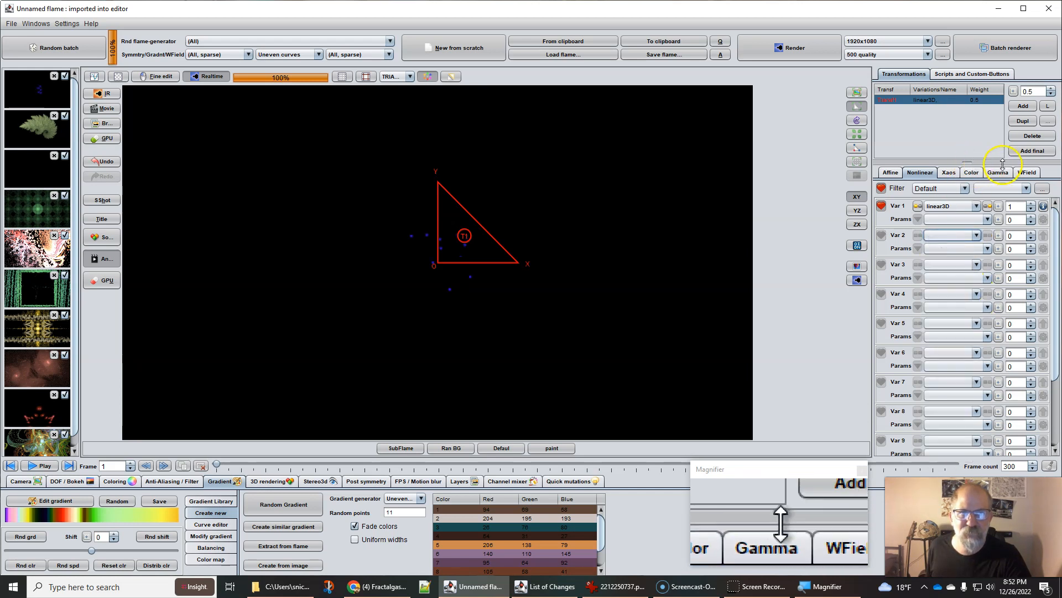
pyautogui.click(933, 265)
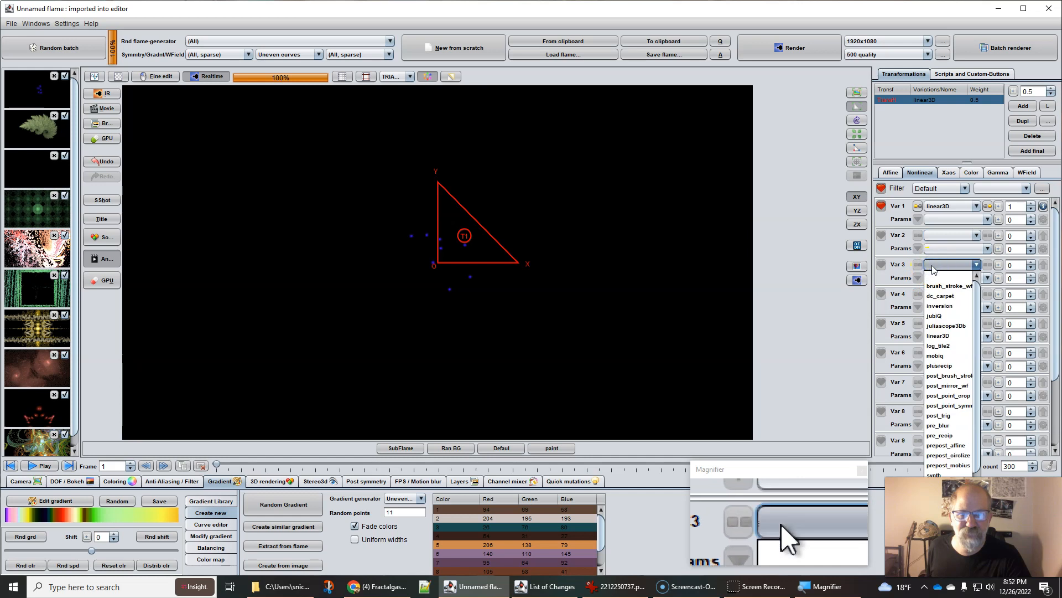
pyautogui.click(778, 221)
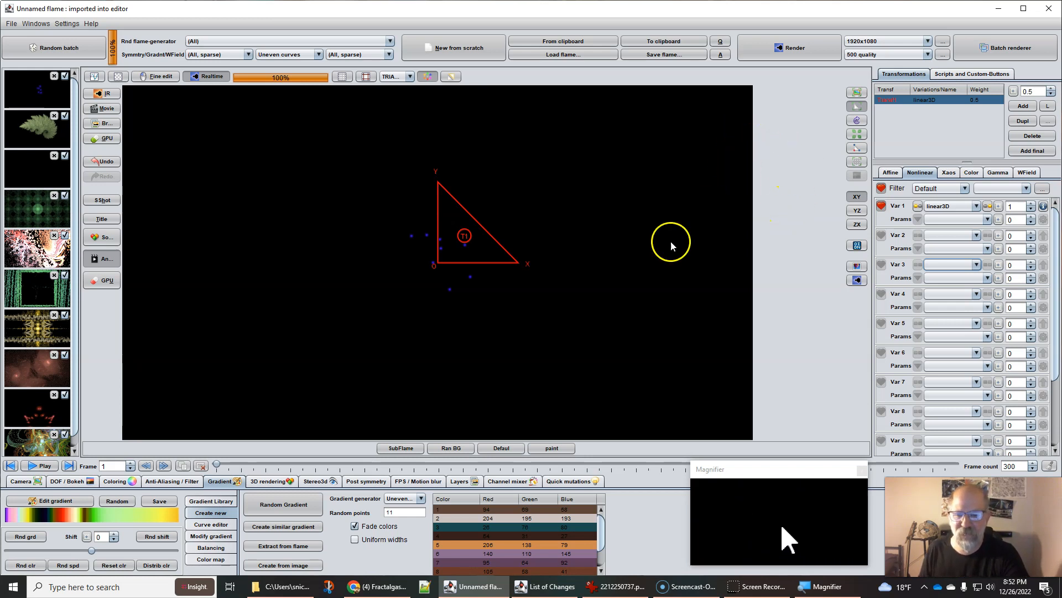
# Step: Review the V7.50 and V7.40 entries in the List of Changes window, closing with a return to the flame editor
pyautogui.click(545, 588)
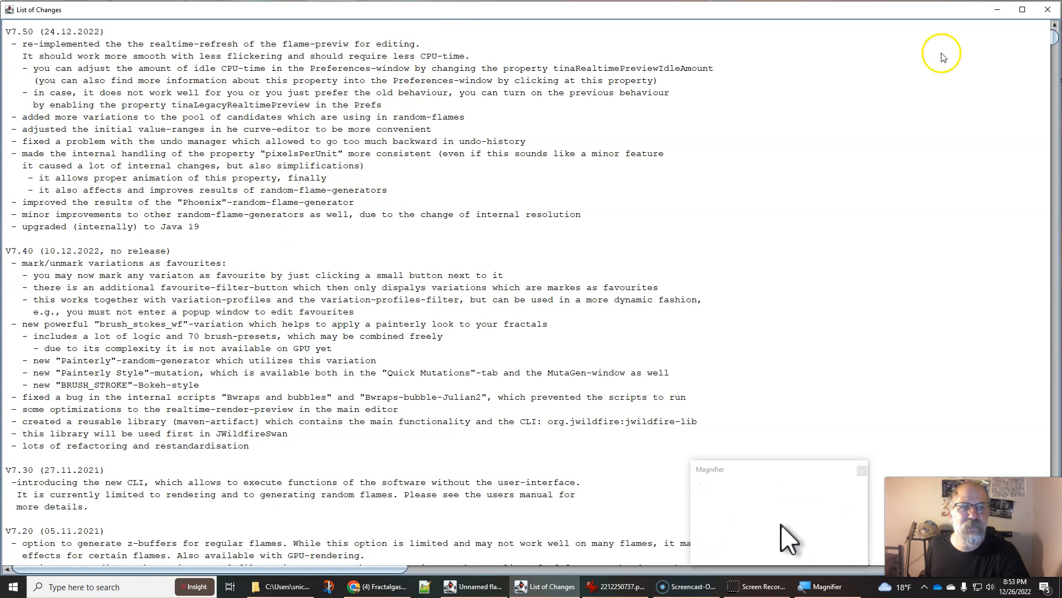
pyautogui.click(994, 10)
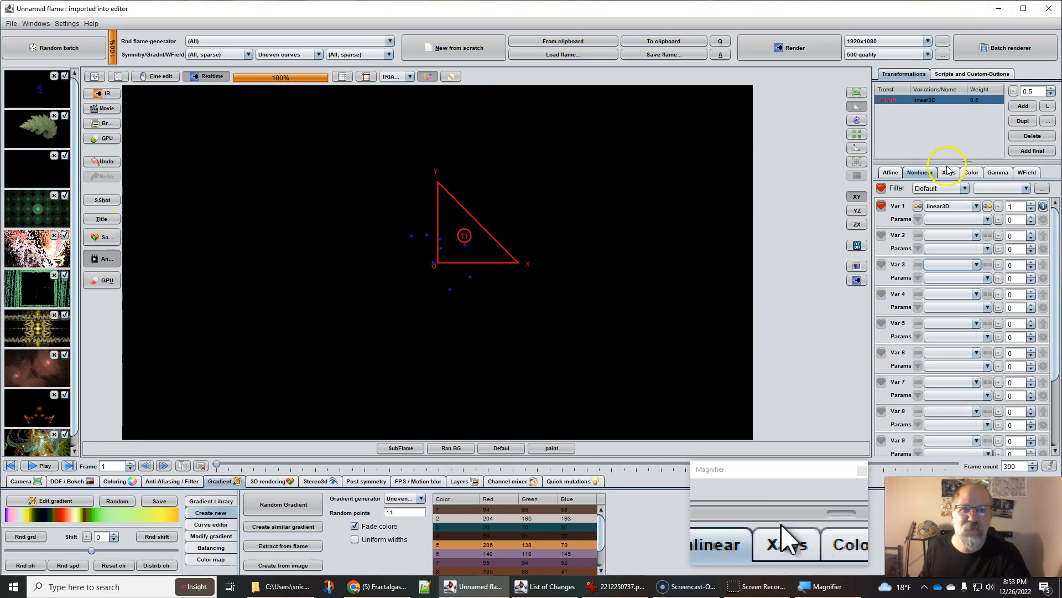
# Step: Set Var 1 of the transform to the brush_stroke_wf variation from the favourites
pyautogui.click(948, 207)
pyautogui.click(949, 206)
pyautogui.click(948, 206)
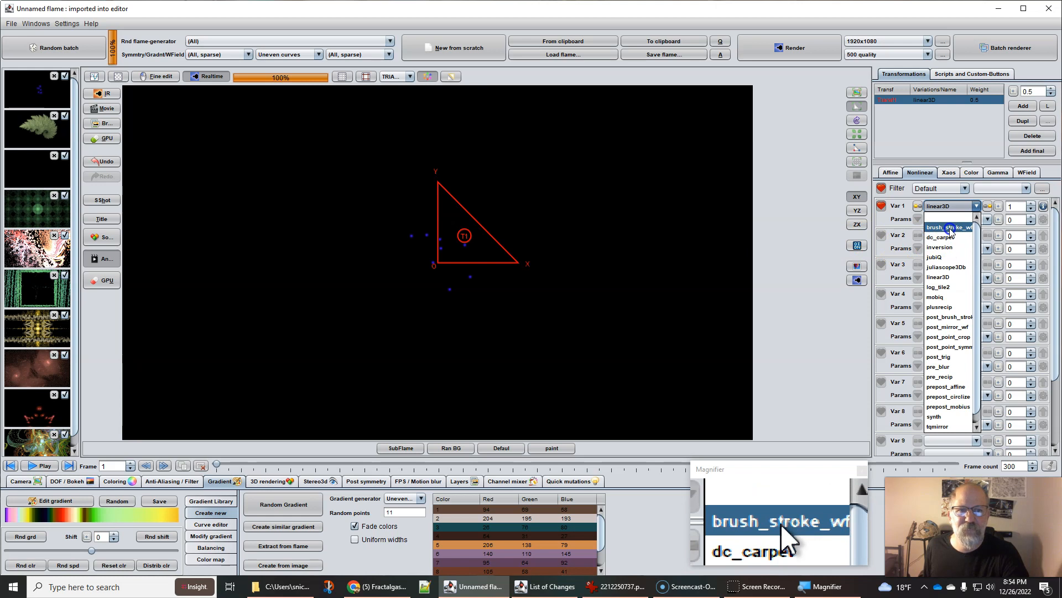
pyautogui.click(950, 228)
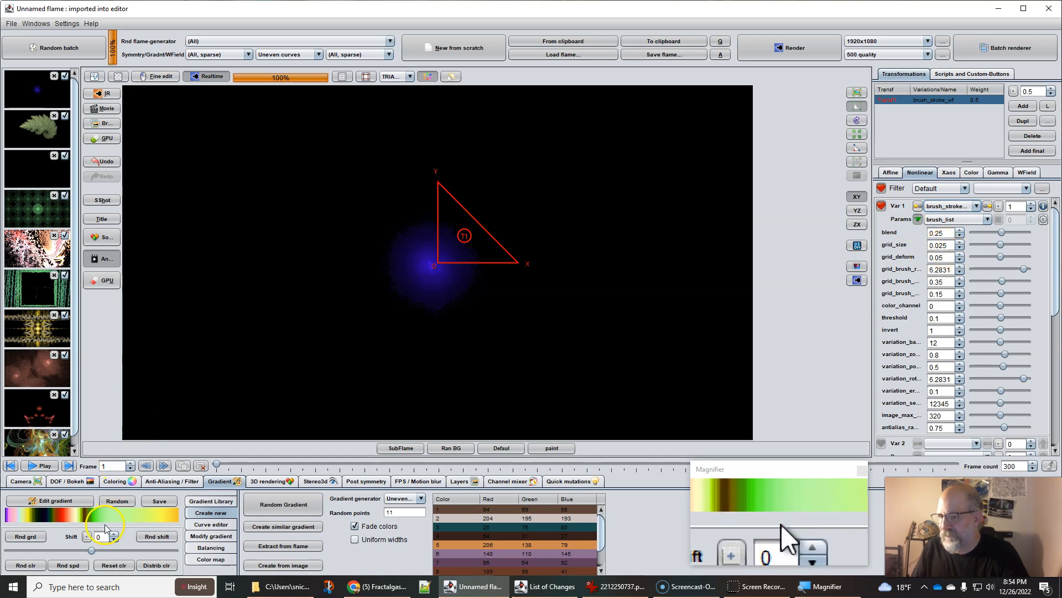
# Step: Shift the gradient in the negative direction for a pale yellow flame and raise the camera's pixels per unit to 322.8
pyautogui.moveTo(90, 552); pyautogui.dragTo(58, 551)
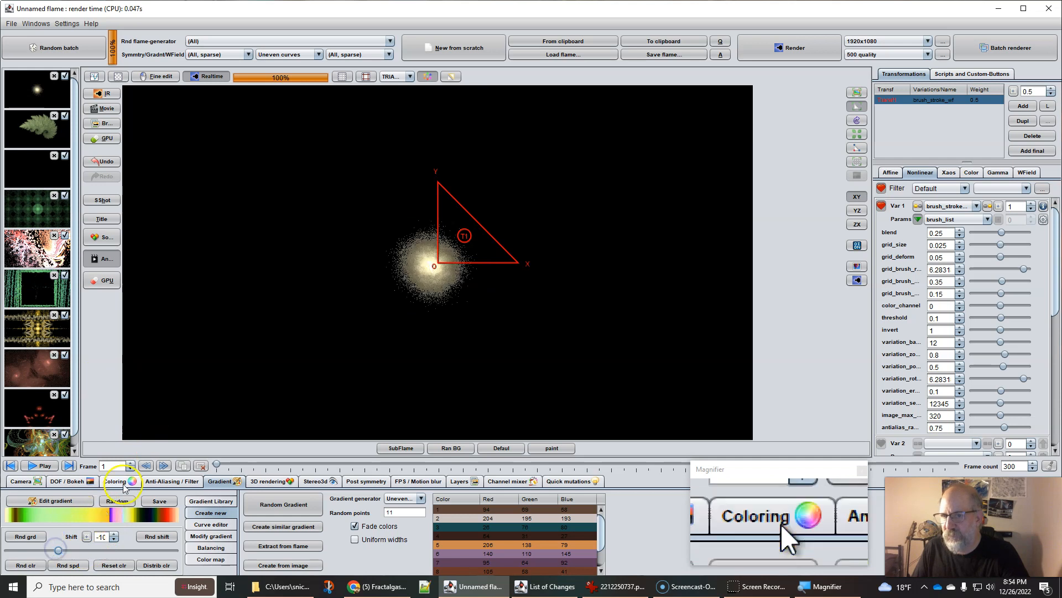
pyautogui.click(22, 482)
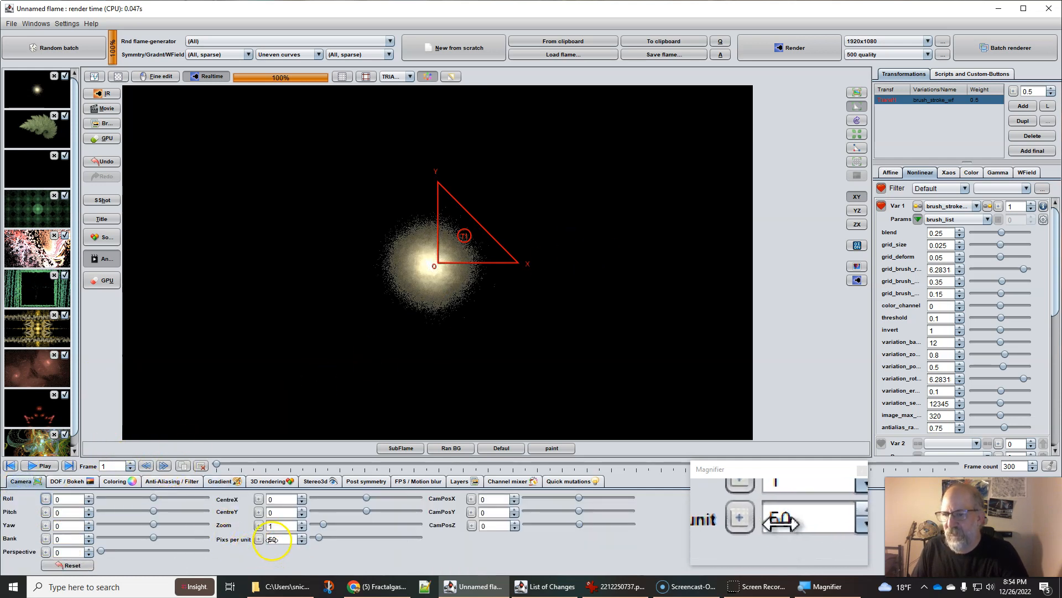
pyautogui.moveTo(274, 539); pyautogui.dragTo(651, 502)
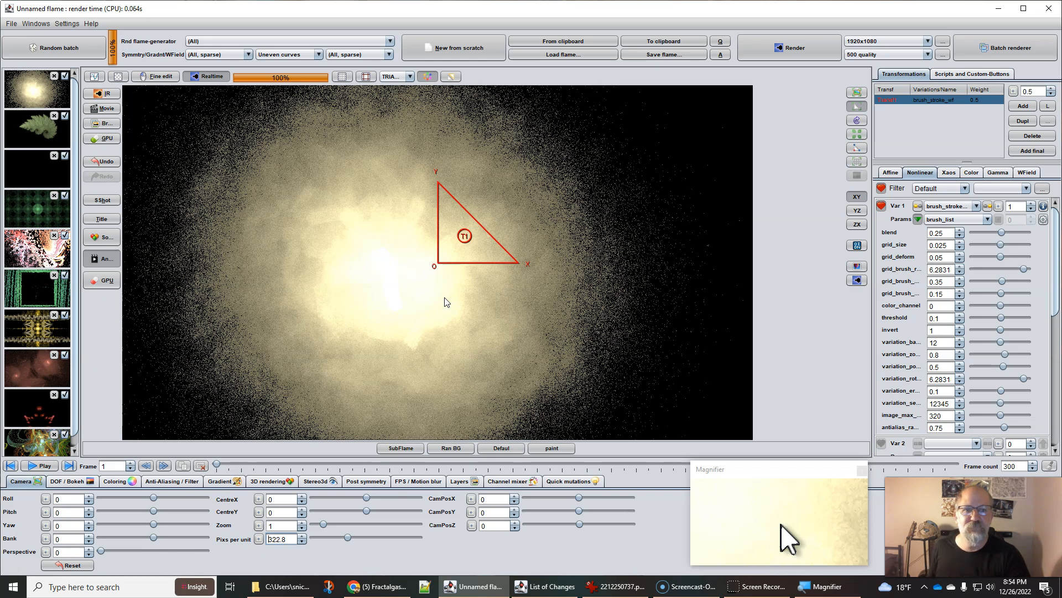
# Step: Set the grid_size and grid_deform parameters of the brush stroke variation to 0
pyautogui.click(947, 246)
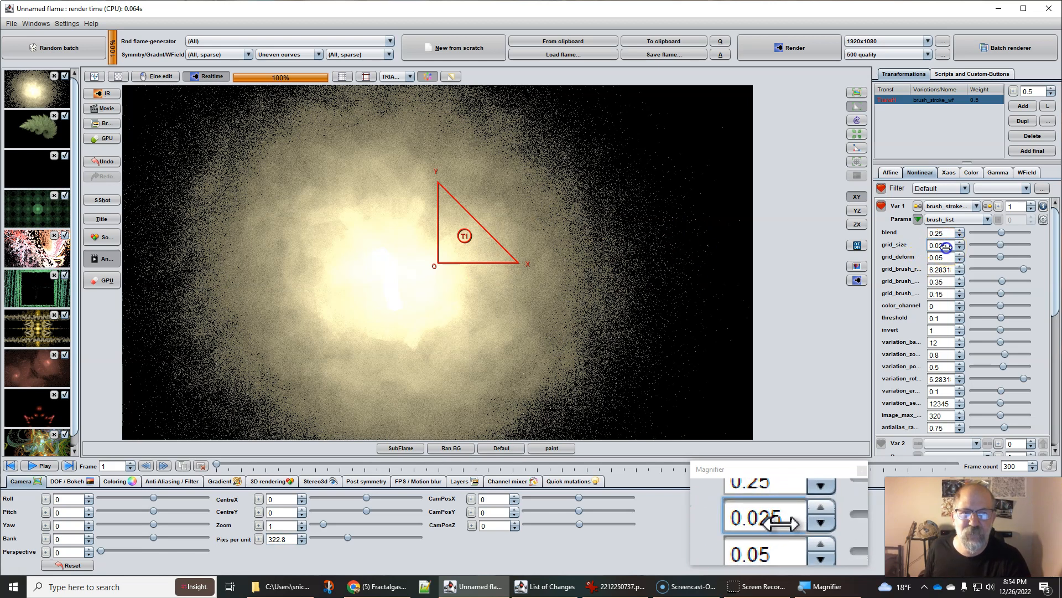
pyautogui.doubleClick(952, 247)
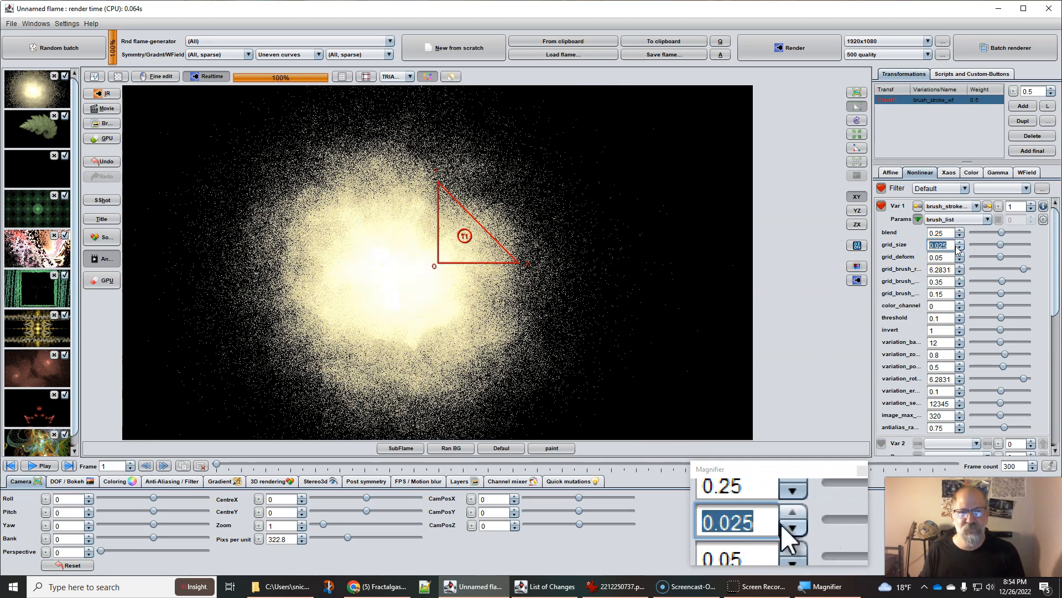
pyautogui.write('0')
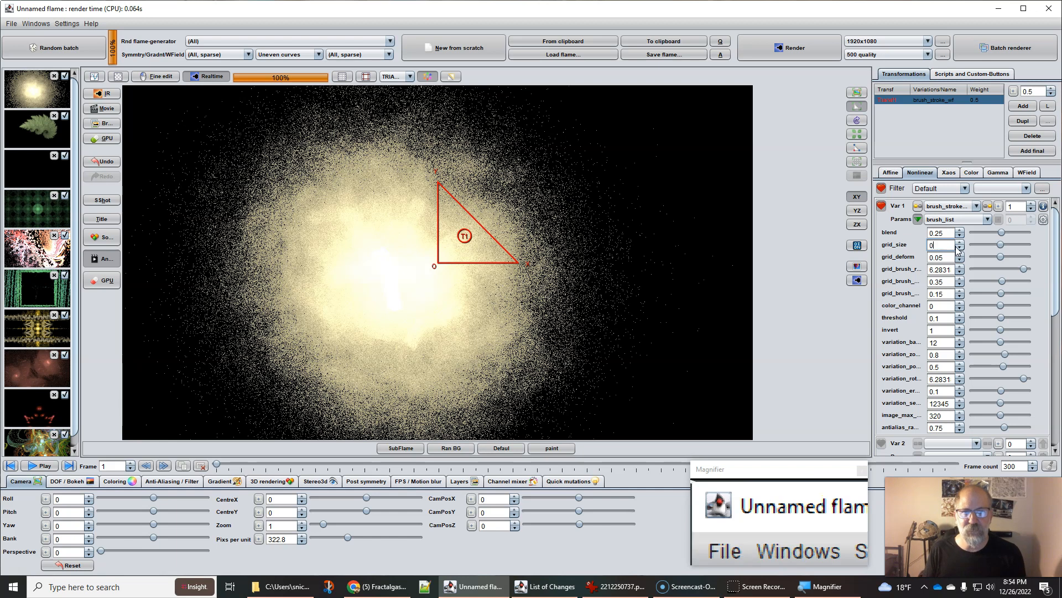
pyautogui.press('Return')
pyautogui.doubleClick(950, 256)
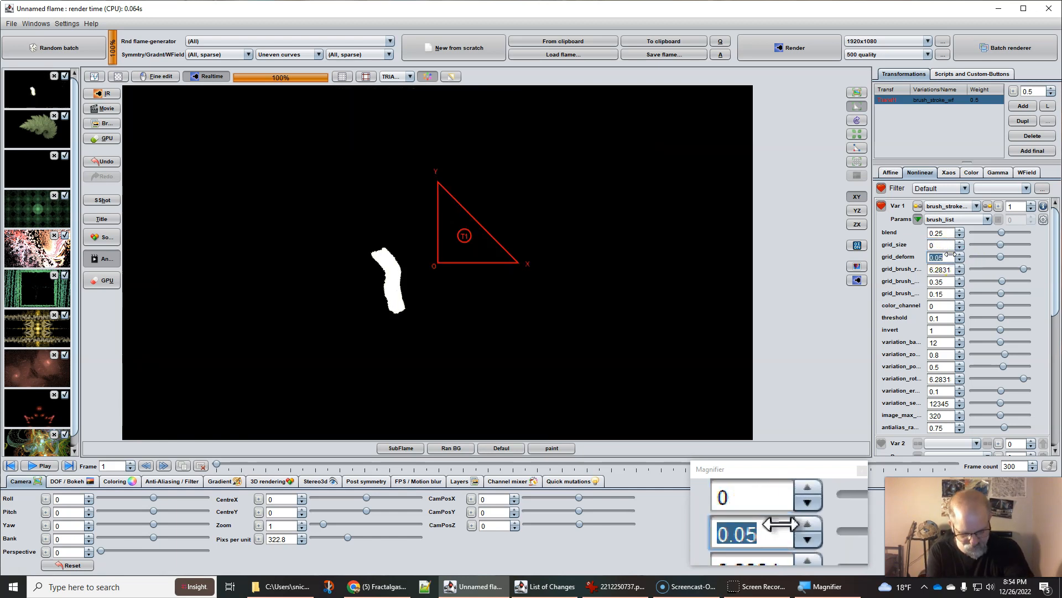
pyautogui.write('0')
pyautogui.press('Return')
# Step: Set all three grid_brush parameters of the brush stroke variation to 0
pyautogui.doubleClick(947, 269)
pyautogui.write('0')
pyautogui.press('Return')
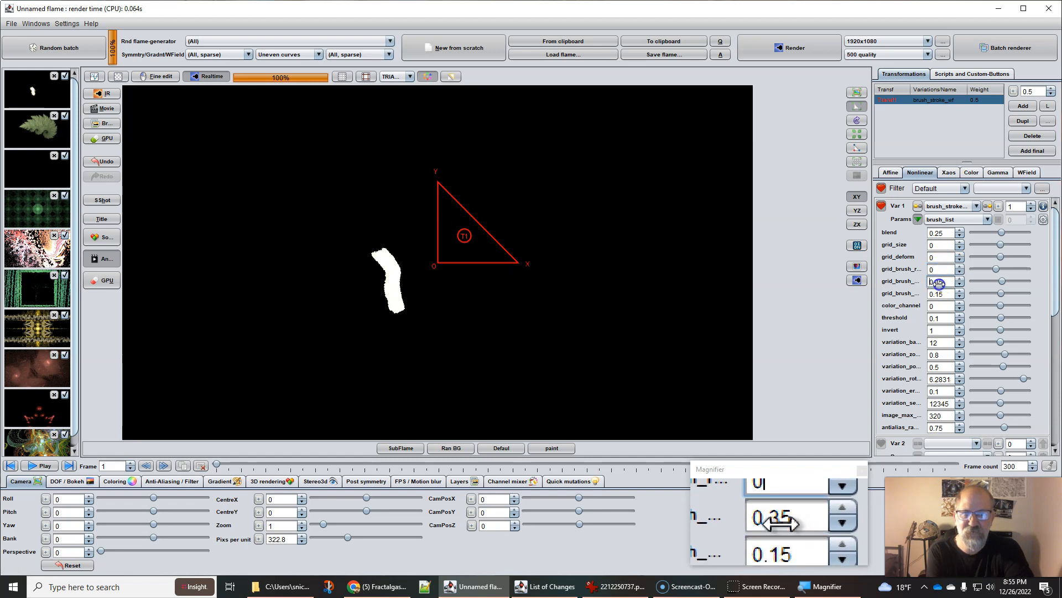
pyautogui.doubleClick(939, 281)
pyautogui.write('0')
pyautogui.press('Return')
pyautogui.doubleClick(939, 294)
pyautogui.write('0')
pyautogui.press('Return')
# Step: Set the variation_ba..., variation_zo... and variation_position parameters of the brush stroke variation to 0
pyautogui.doubleClick(936, 306)
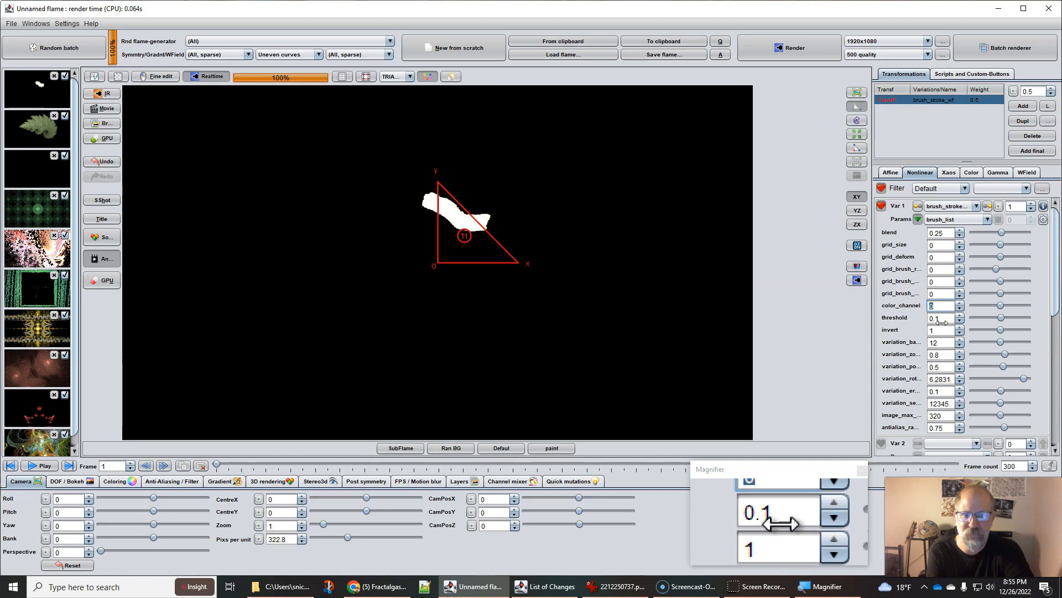
pyautogui.doubleClick(937, 354)
pyautogui.write('0')
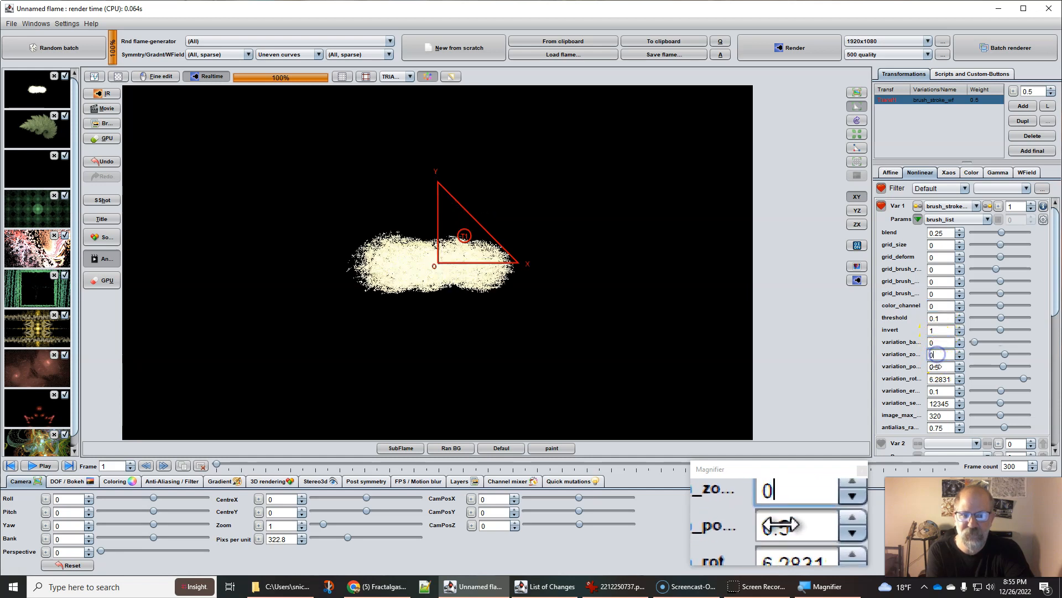
pyautogui.doubleClick(935, 366)
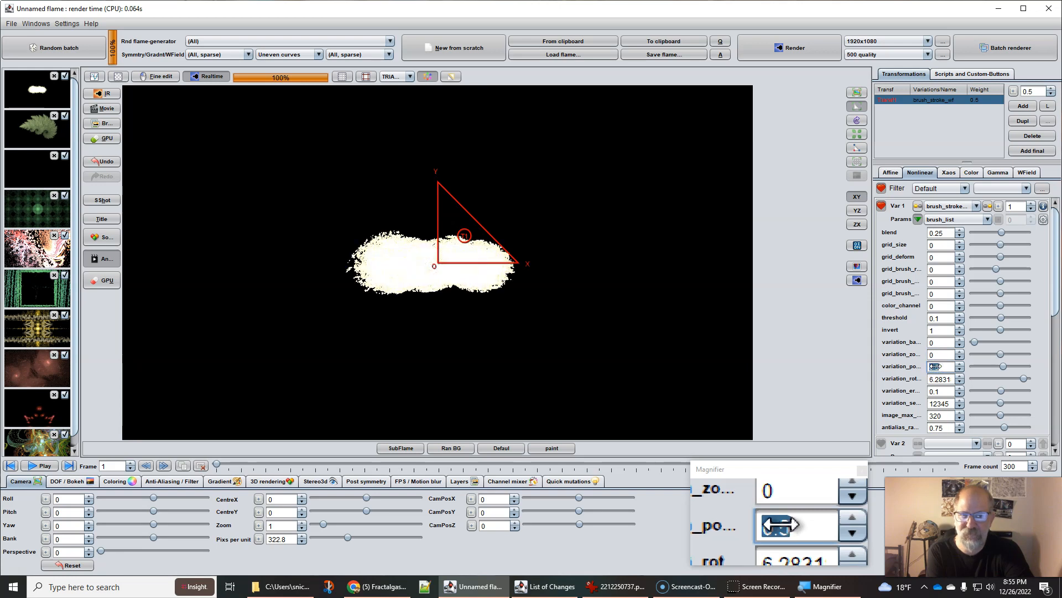
pyautogui.click(936, 366)
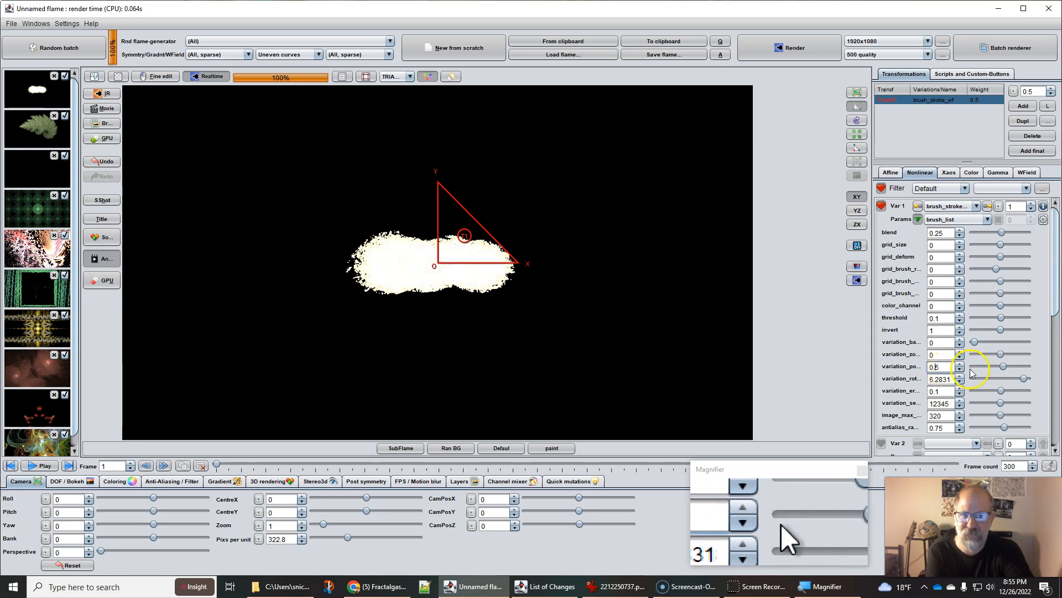
pyautogui.doubleClick(936, 367)
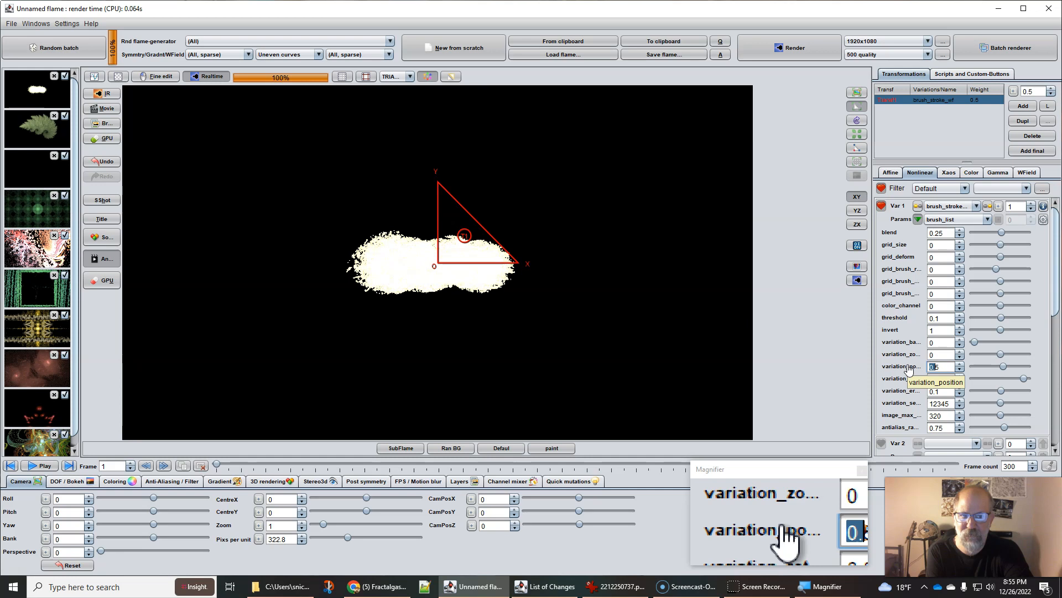
pyautogui.click(938, 367)
pyautogui.press('BackSpace')
# Step: Set the variation_rot... and variation_er... parameters of the brush stroke variation to 0
pyautogui.doubleClick(946, 379)
pyautogui.write('0')
pyautogui.doubleClick(941, 391)
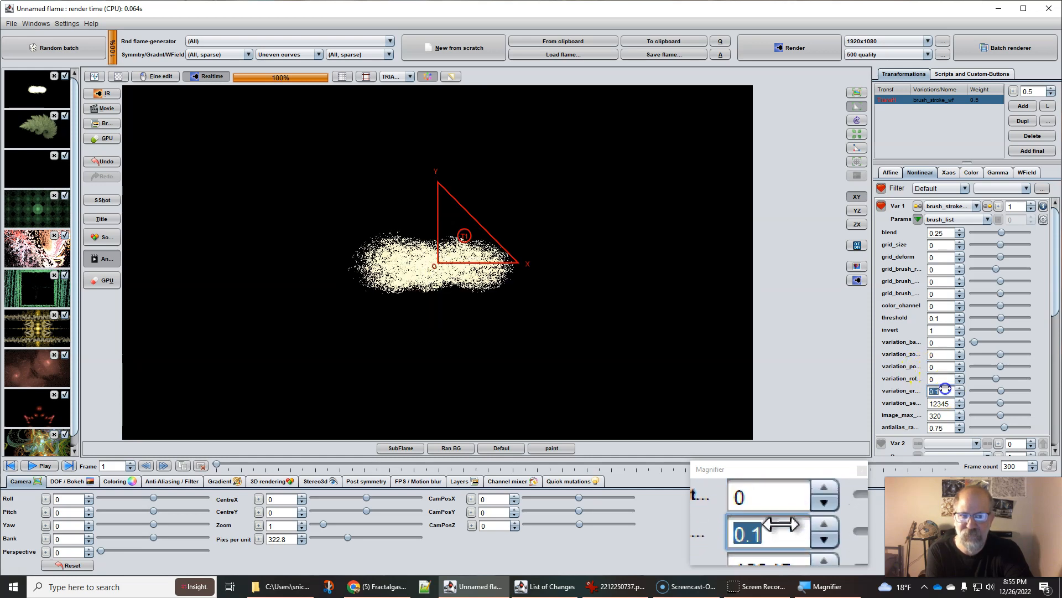
pyautogui.write('00')
pyautogui.press('Tab')
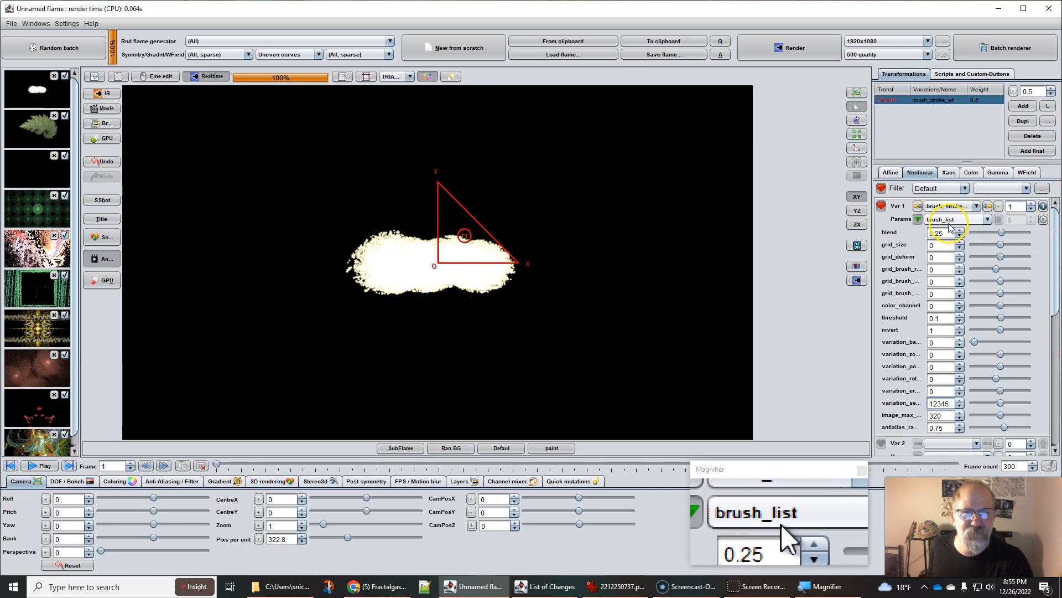
# Step: Open the brush_list parameter for editing, and in File Explorer open the brush folder inside the Desktop's brushes JWF referance folder
pyautogui.click(1042, 221)
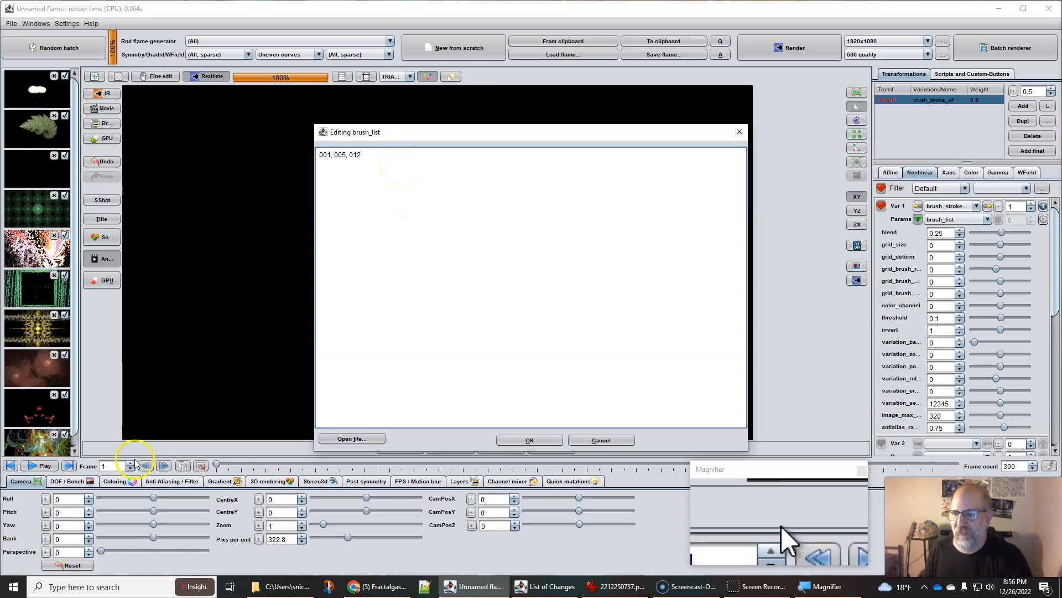
pyautogui.click(285, 587)
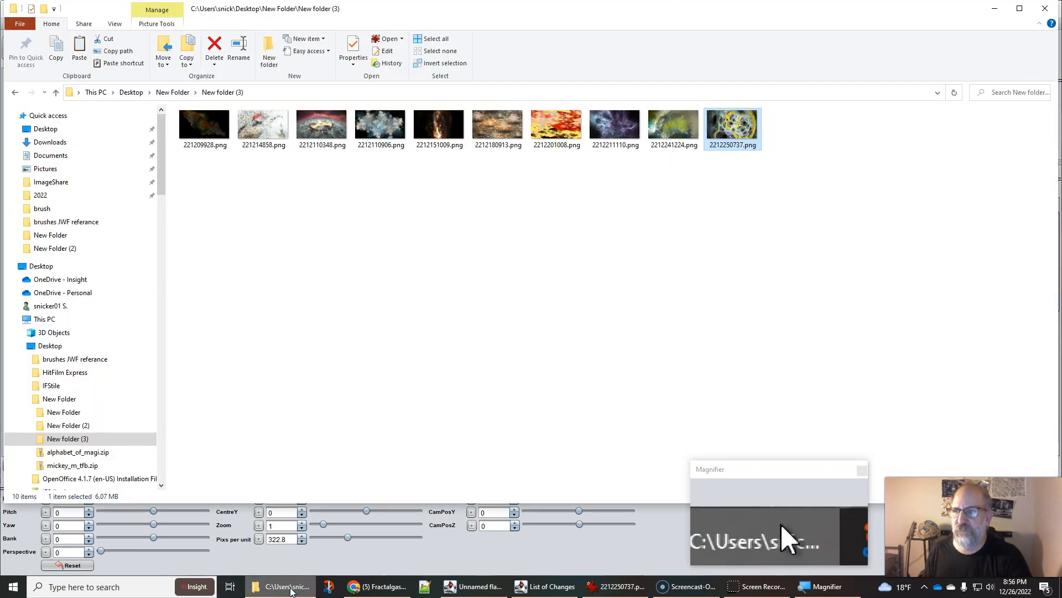
pyautogui.click(135, 93)
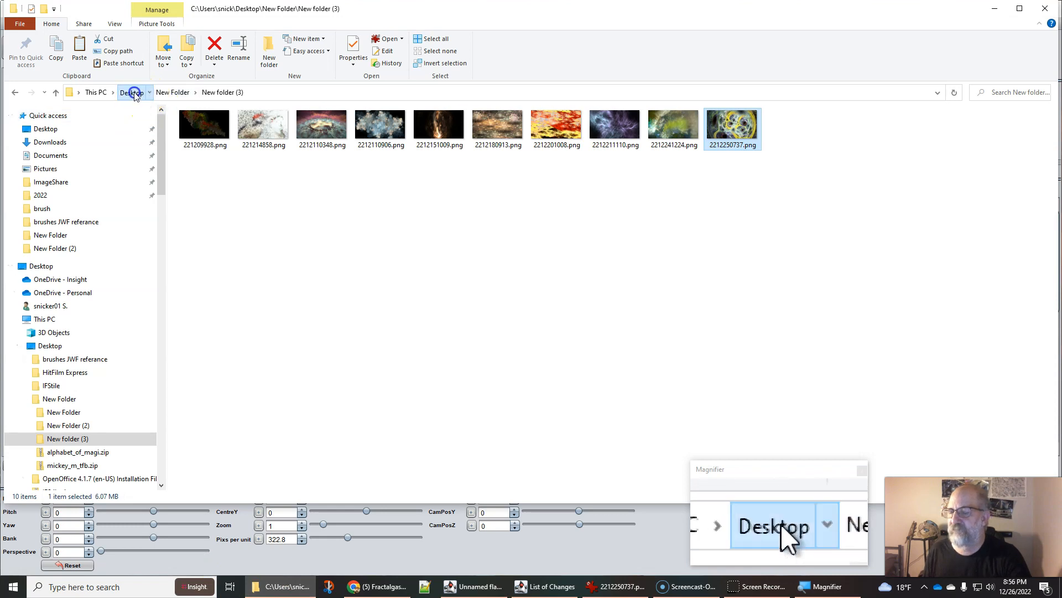
pyautogui.doubleClick(265, 173)
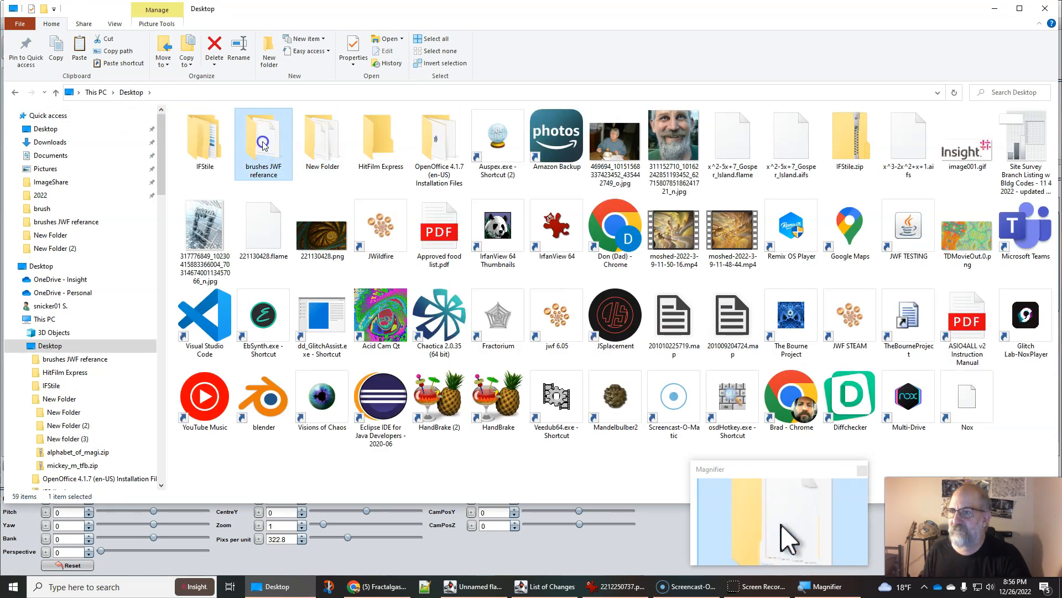
pyautogui.doubleClick(206, 145)
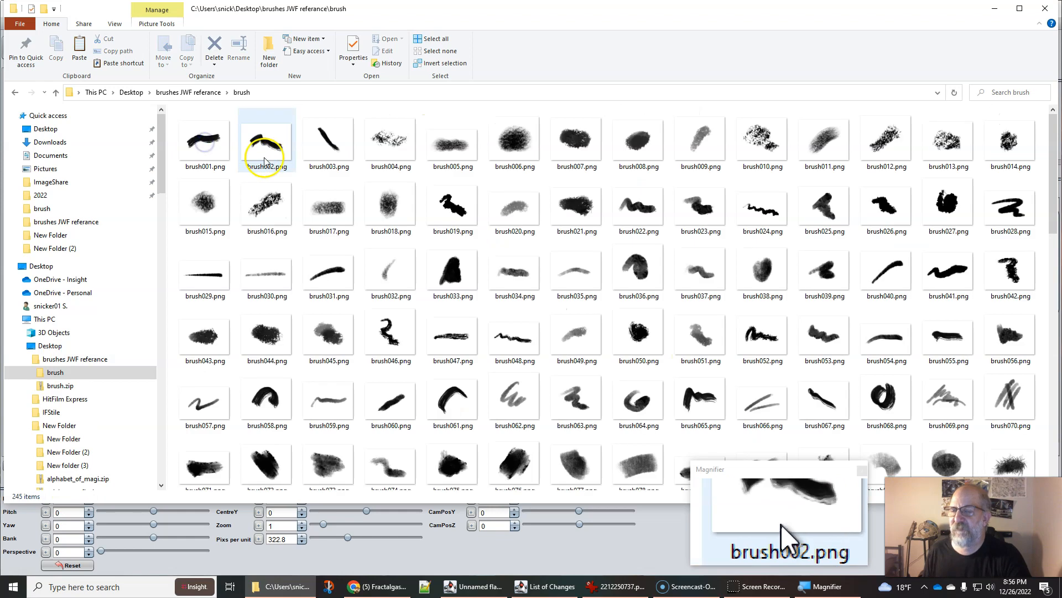
# Step: Maximise the folder window and look through the numbered brush preview images from brush001.png to brush245.png
pyautogui.doubleClick(700, 11)
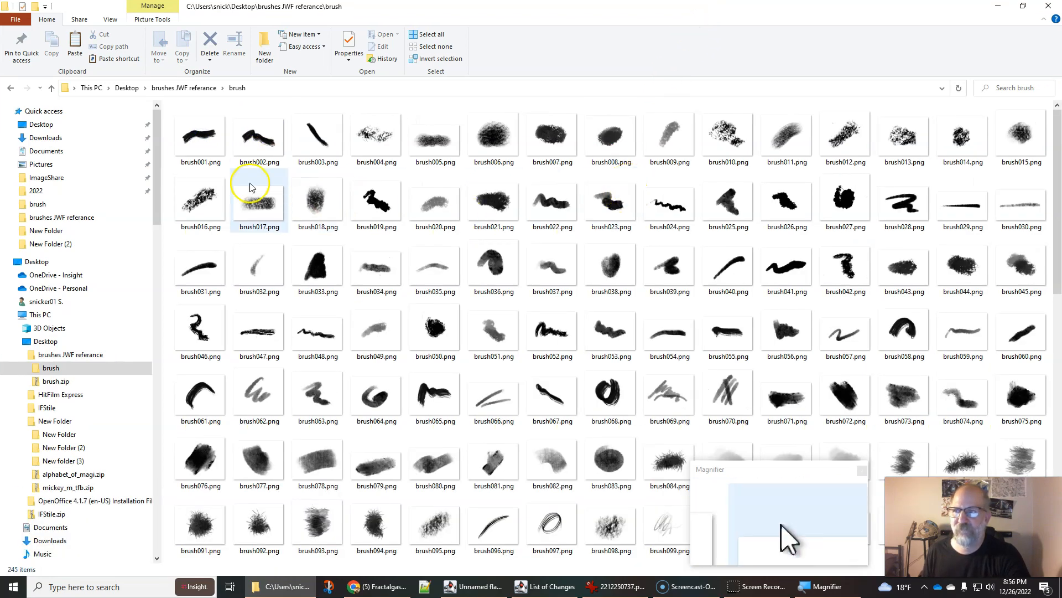
pyautogui.scroll(-10, 573, 249)
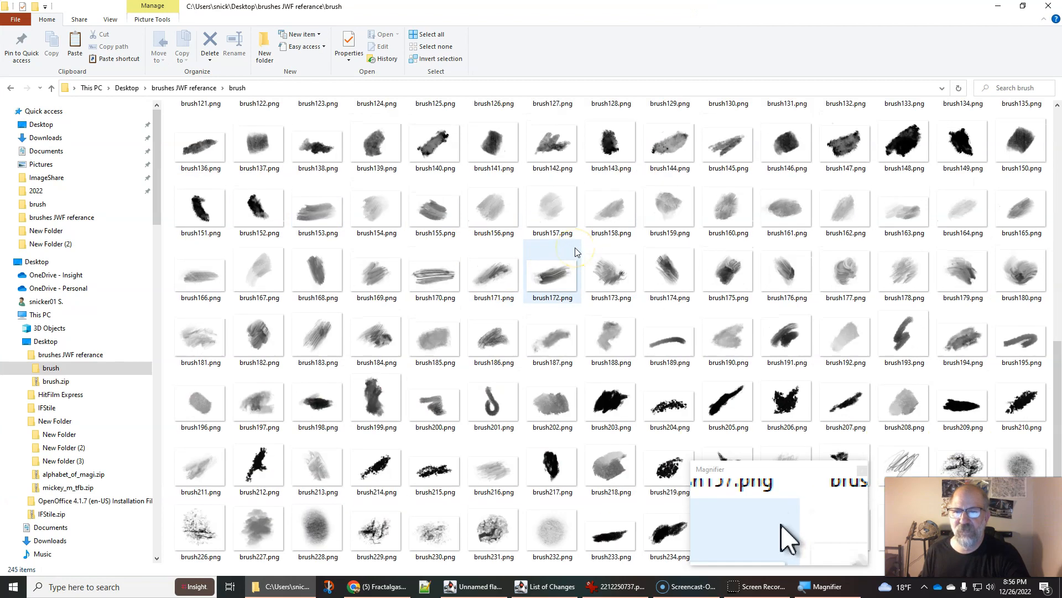
pyautogui.scroll(10, 575, 252)
pyautogui.scroll(-10, 575, 252)
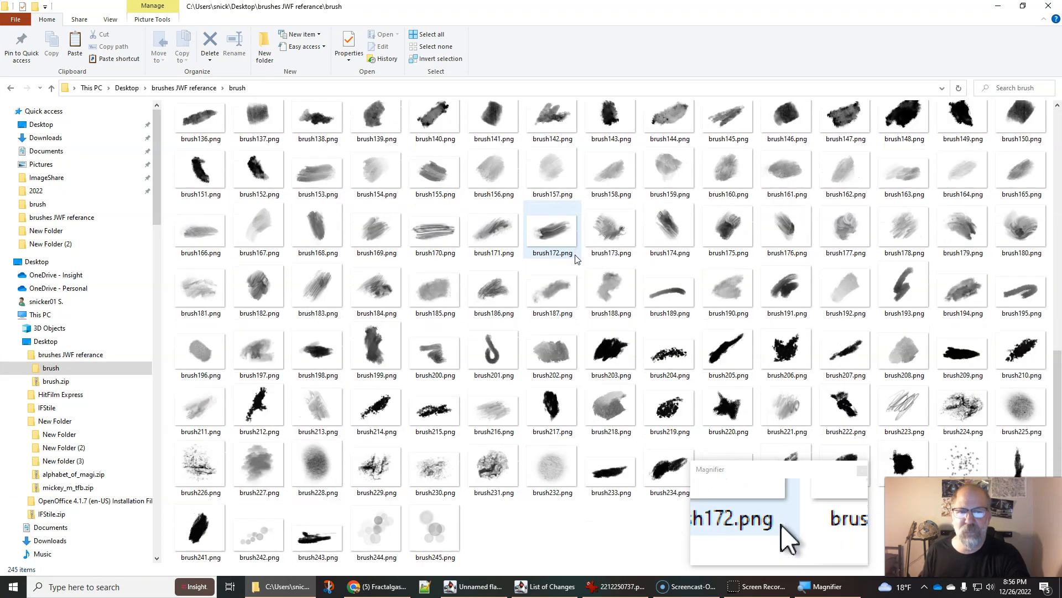
pyautogui.scroll(10, 575, 259)
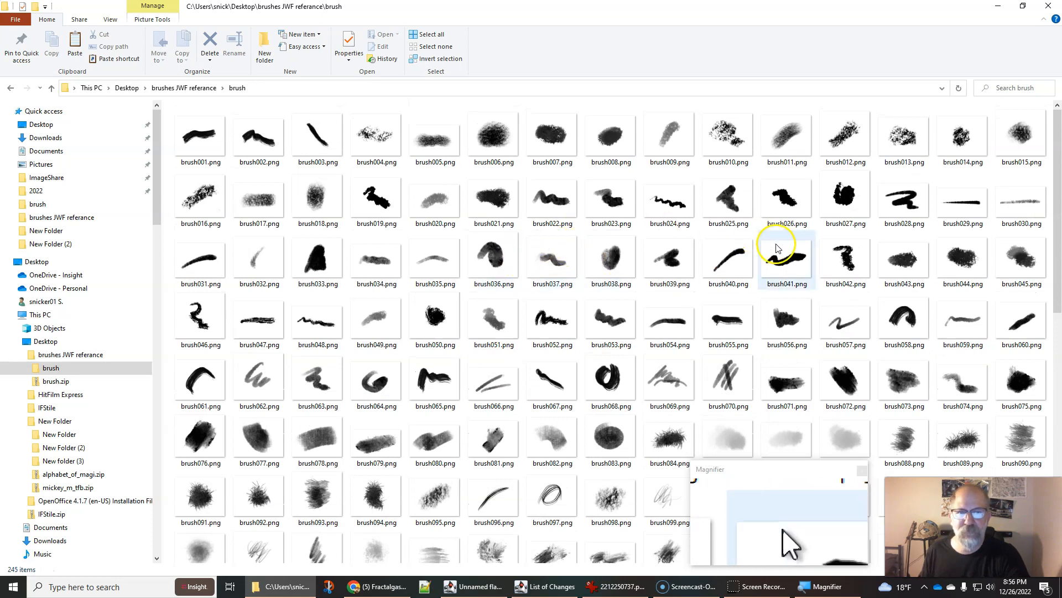
# Step: Review the remaining brush previews in the folder, switch back to JWildfire, and set the brush_list to 001
pyautogui.scroll(-10, 778, 247)
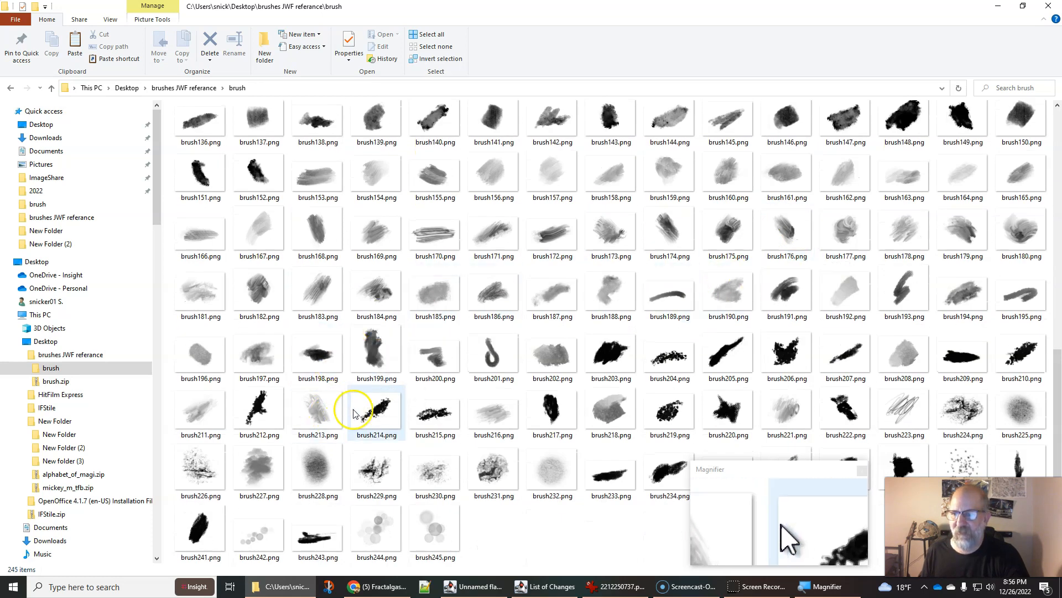
pyautogui.scroll(5, 570, 308)
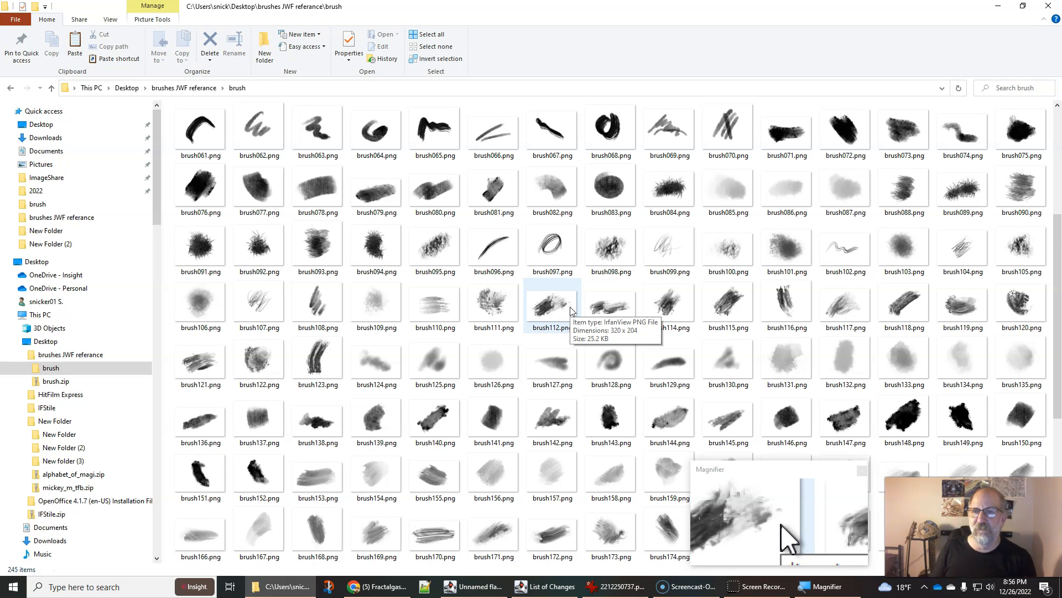
pyautogui.scroll(-5, 551, 263)
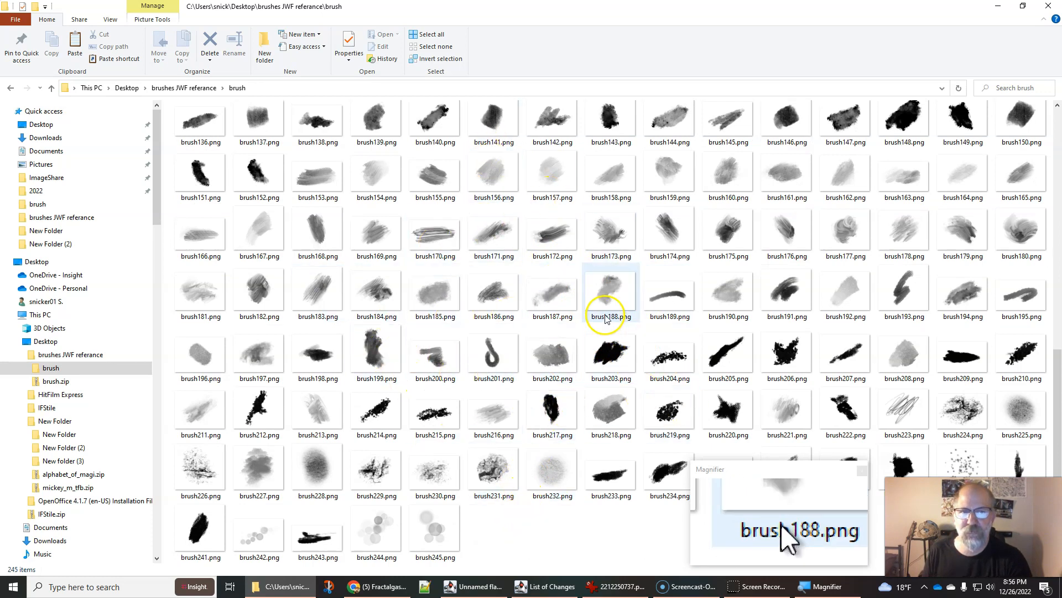
pyautogui.scroll(9, 534, 304)
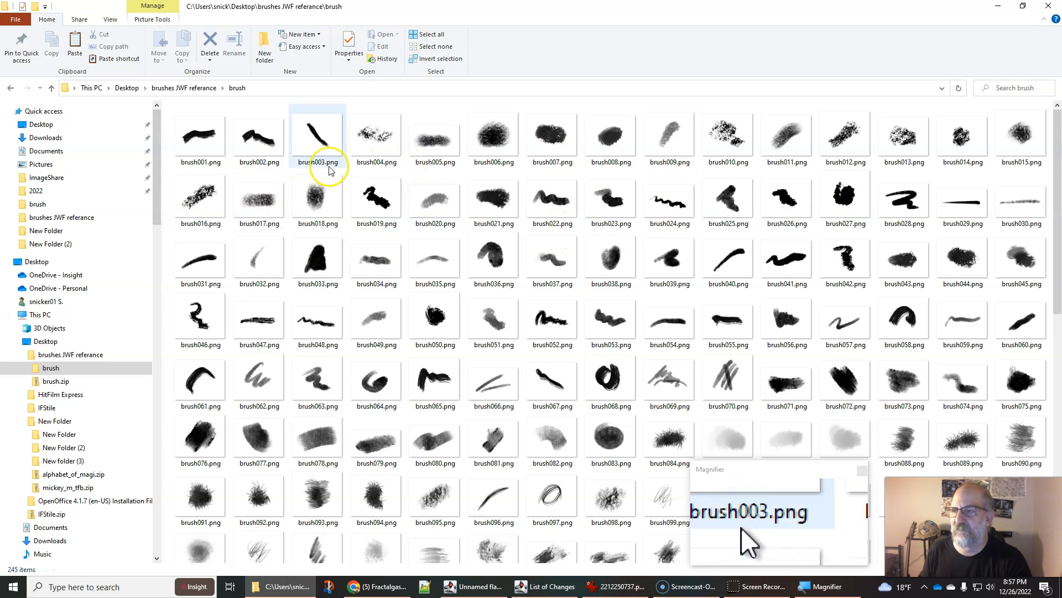
pyautogui.hotkey('alt', 'Tab')
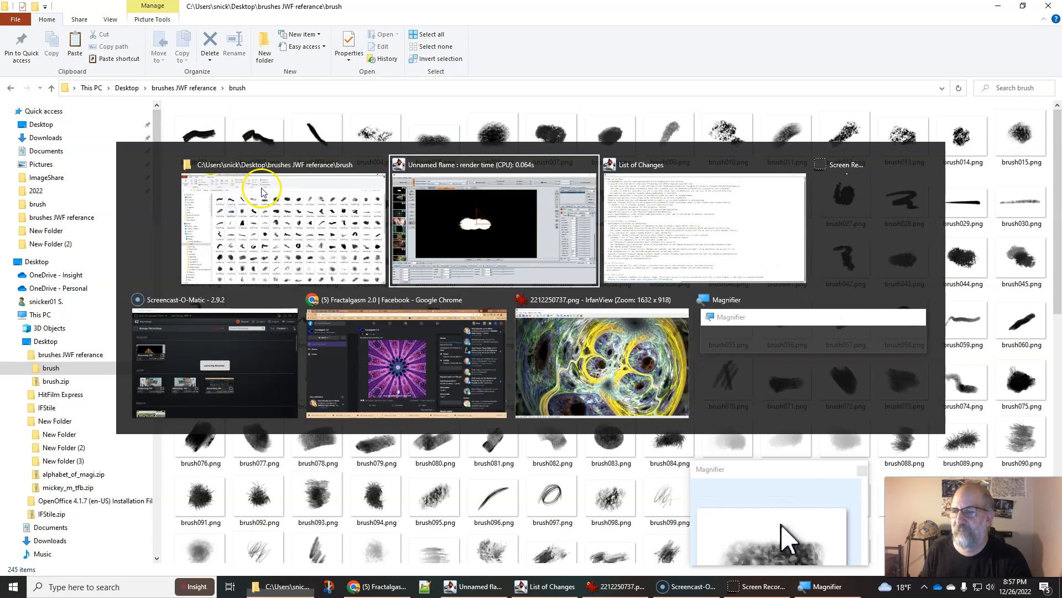
pyautogui.moveTo(365, 156); pyautogui.dragTo(289, 157)
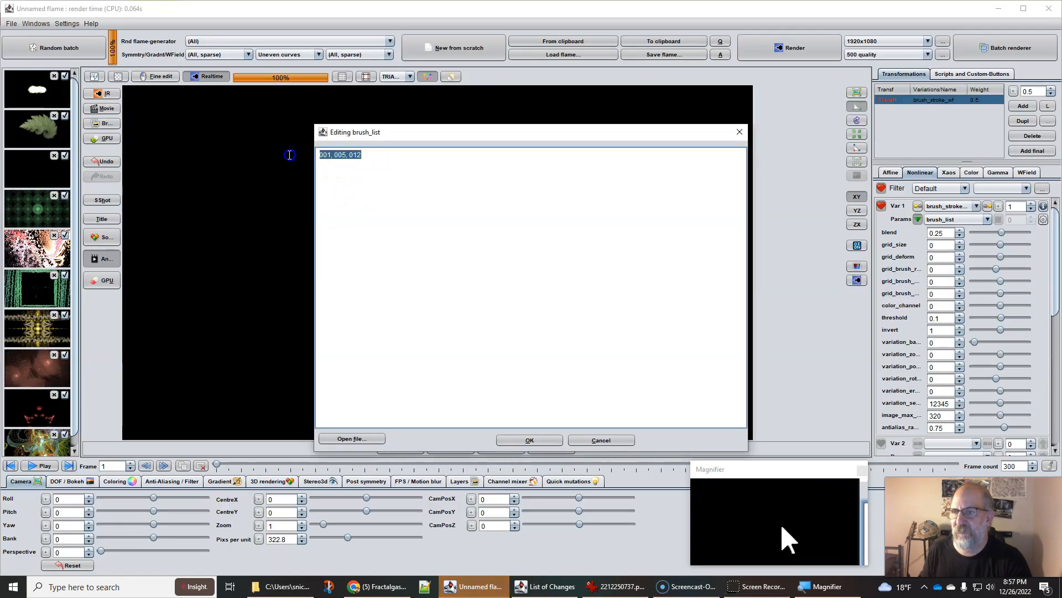
pyautogui.write('001')
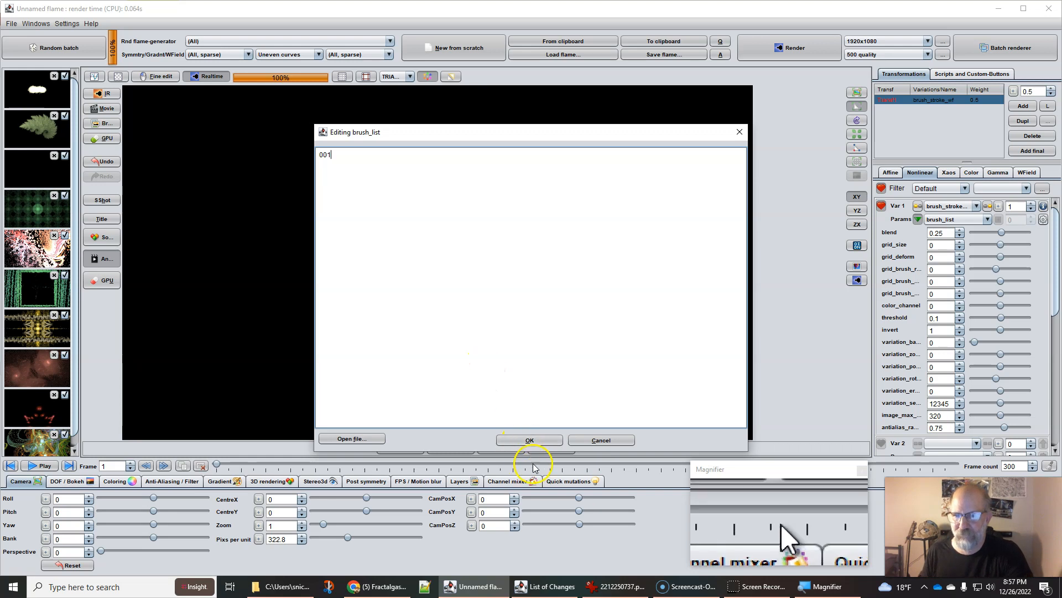
pyautogui.click(529, 440)
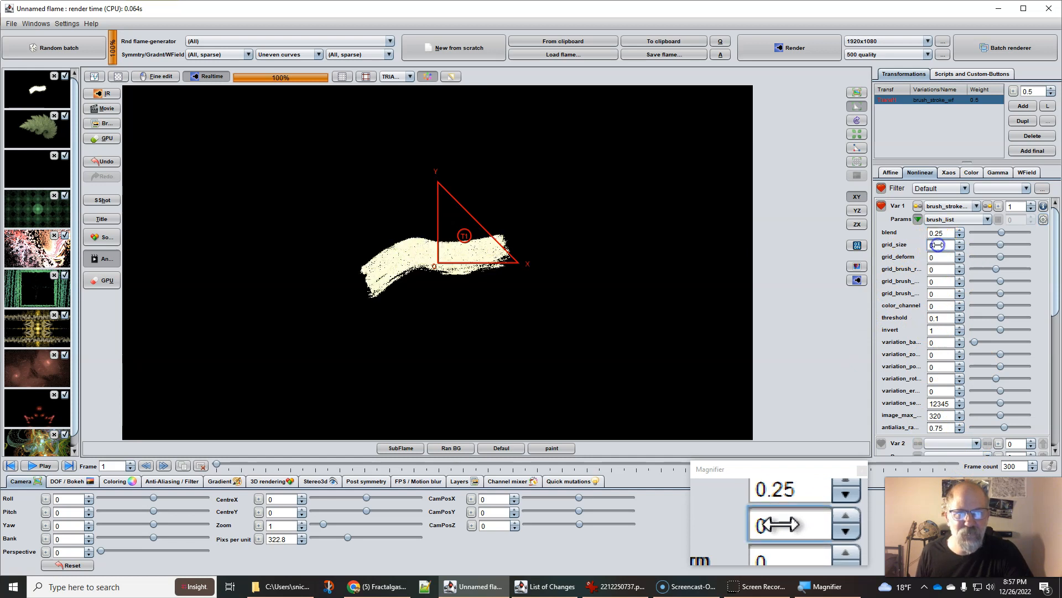
# Step: Reduce the brush_stroke_wf variation amount to about 0.63 and adjust its grid_size to 0.156
pyautogui.click(936, 233)
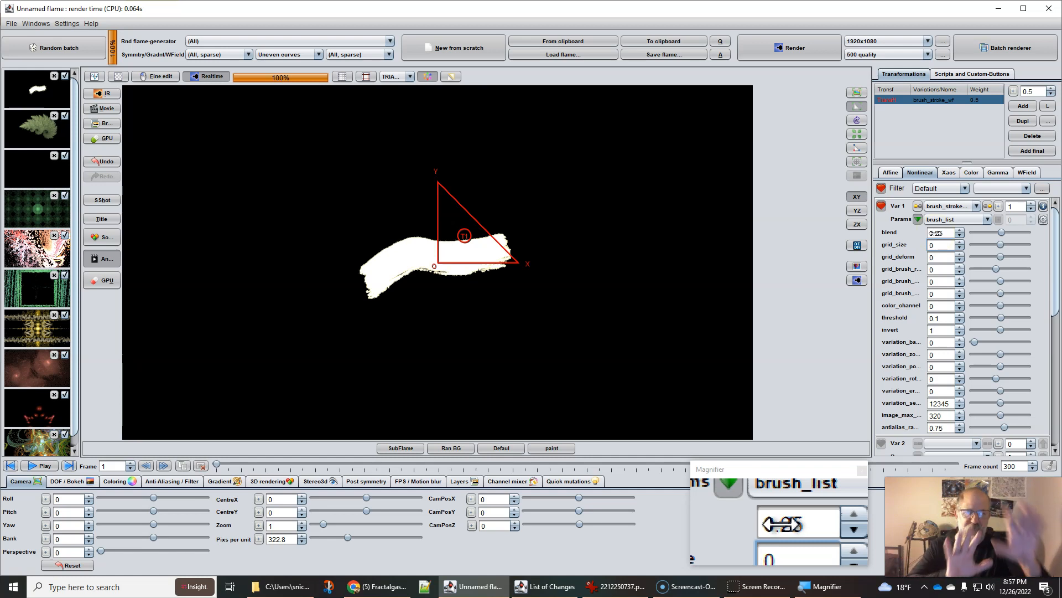
pyautogui.click(934, 249)
pyautogui.write('.032')
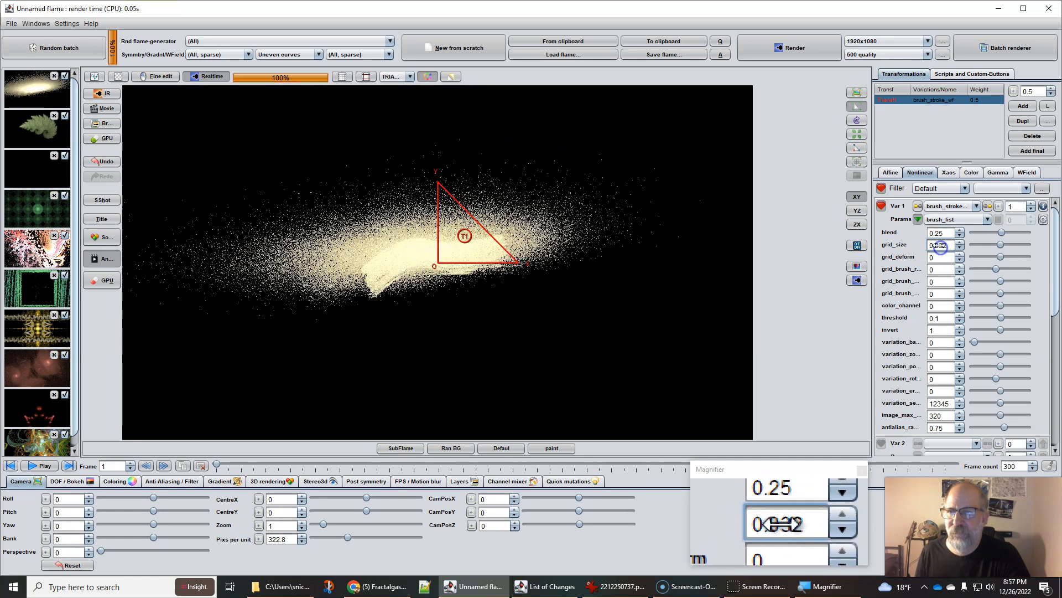
pyautogui.moveTo(935, 247)
pyautogui.mouseDown()
pyautogui.moveTo(989, 250)
pyautogui.moveTo(964, 251)
pyautogui.mouseUp()
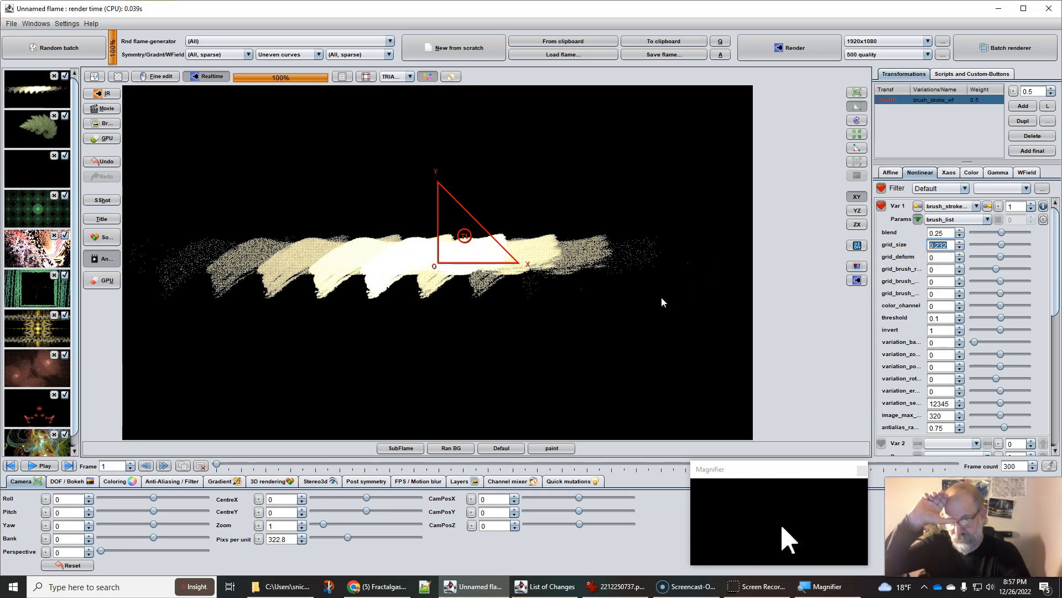
pyautogui.moveTo(1027, 207); pyautogui.dragTo(998, 211)
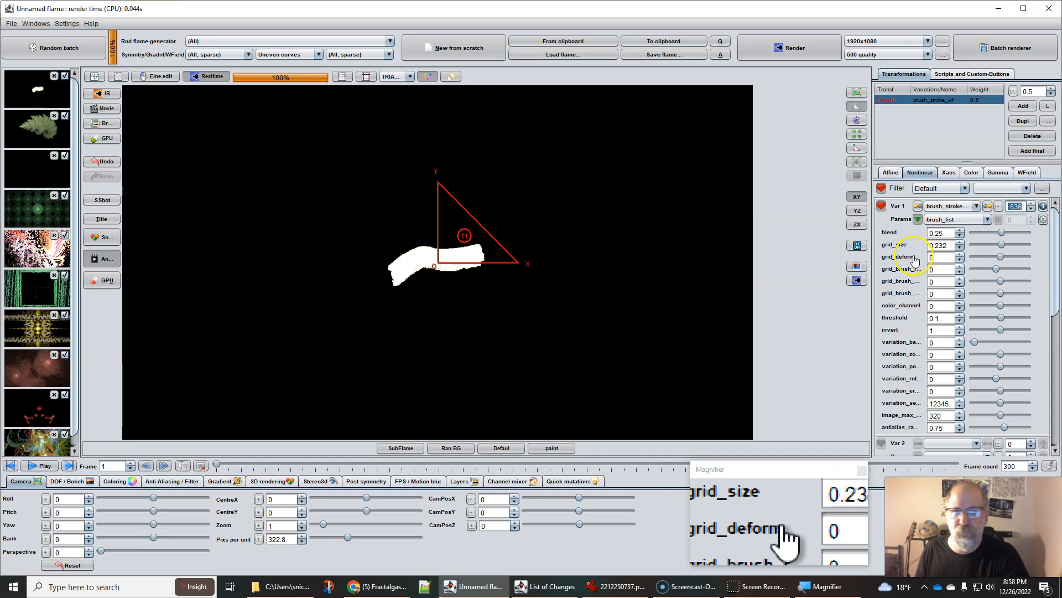
pyautogui.moveTo(953, 245)
pyautogui.mouseDown()
pyautogui.moveTo(982, 244)
pyautogui.moveTo(929, 256)
pyautogui.mouseUp()
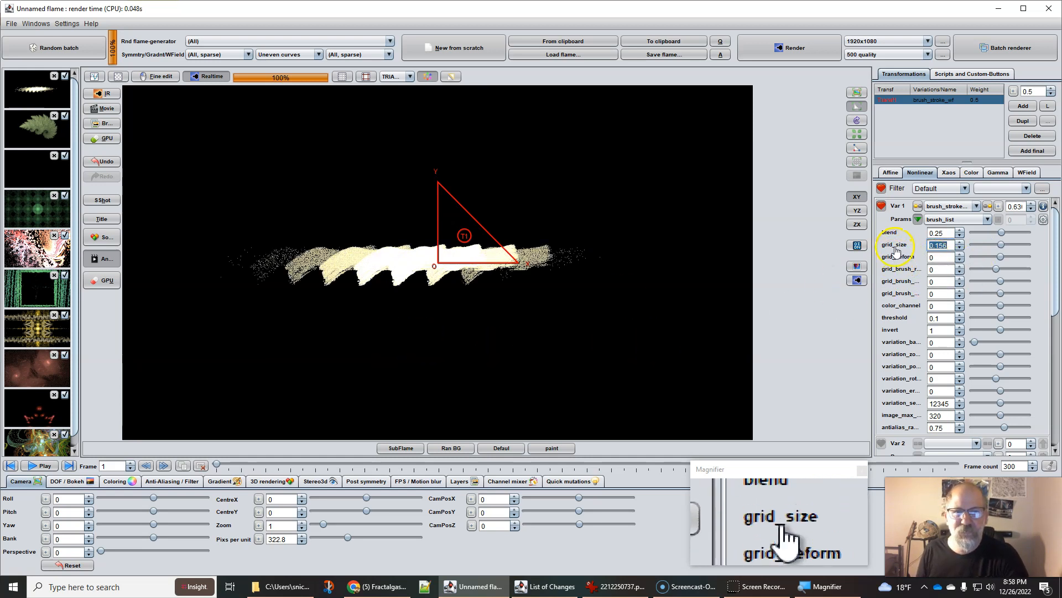
# Step: Set the brush stroke variation's grid_deform to 0.904 and the grid_brush_r... parameter to 7
pyautogui.click(938, 256)
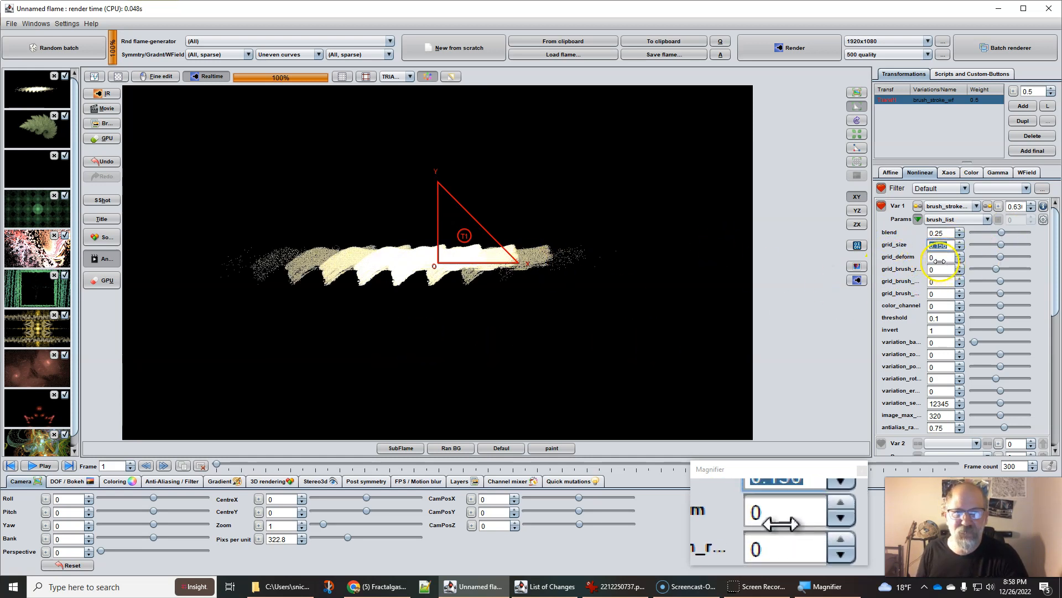
pyautogui.moveTo(939, 256); pyautogui.dragTo(1058, 270)
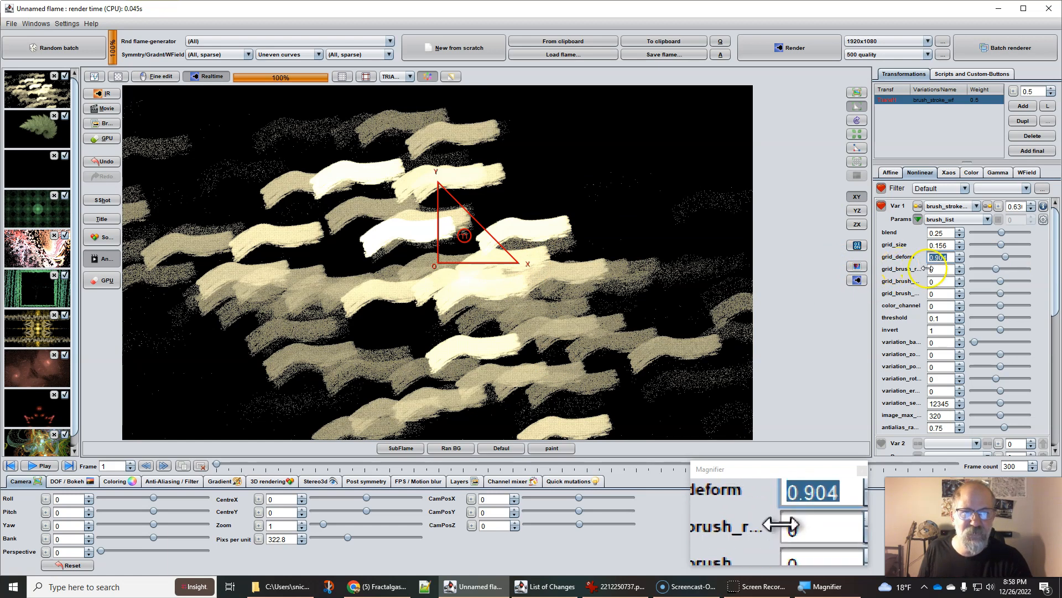
pyautogui.moveTo(913, 276); pyautogui.dragTo(1059, 307)
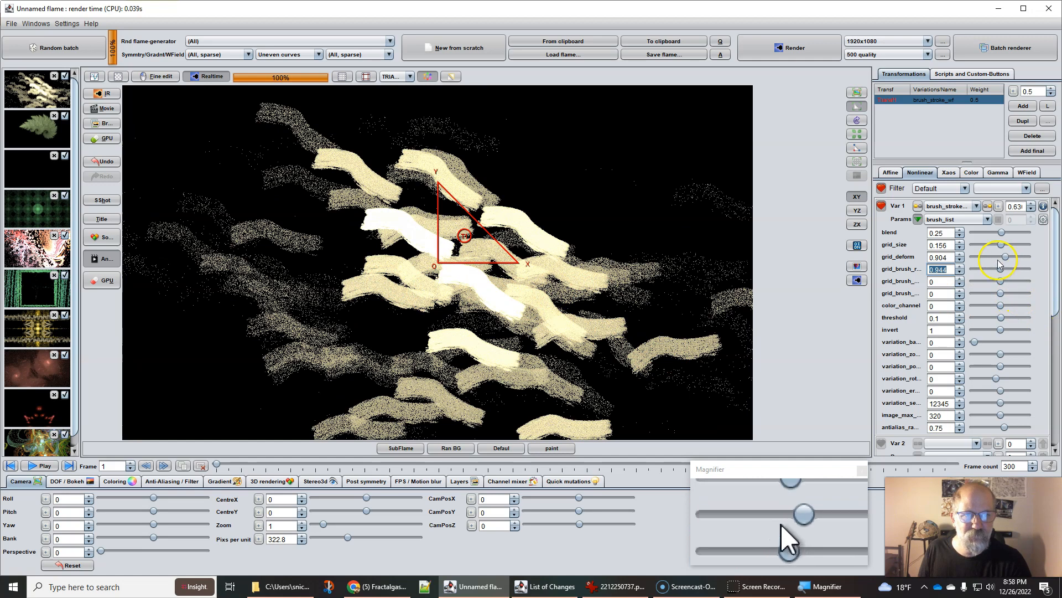
pyautogui.moveTo(1001, 269); pyautogui.dragTo(1038, 274)
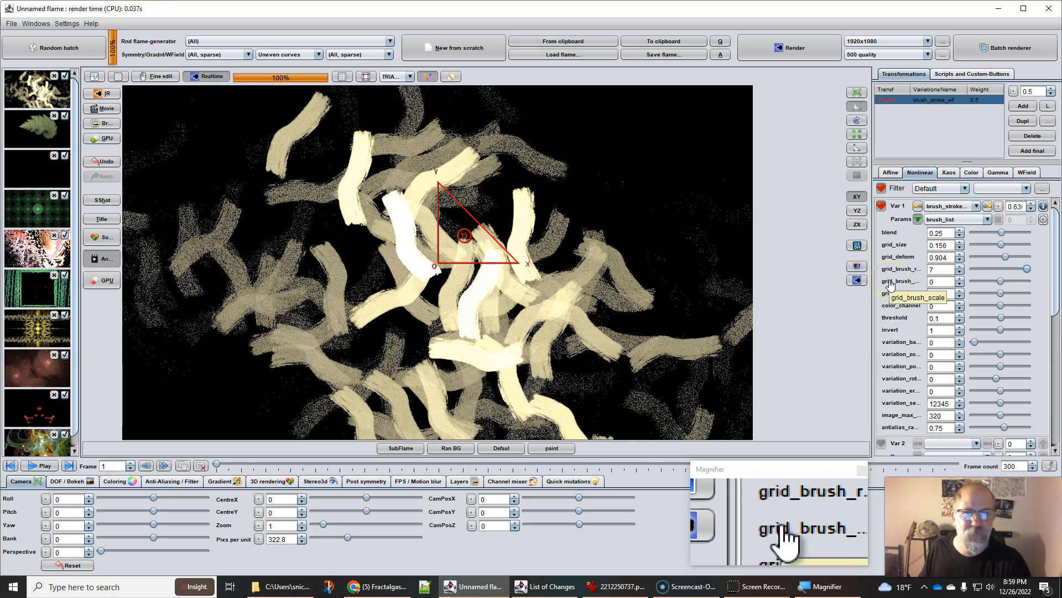
# Step: Set grid_brush_scale to 1.979 and grid_brush_blend to 0.944 for the brush stroke variation
pyautogui.click(940, 281)
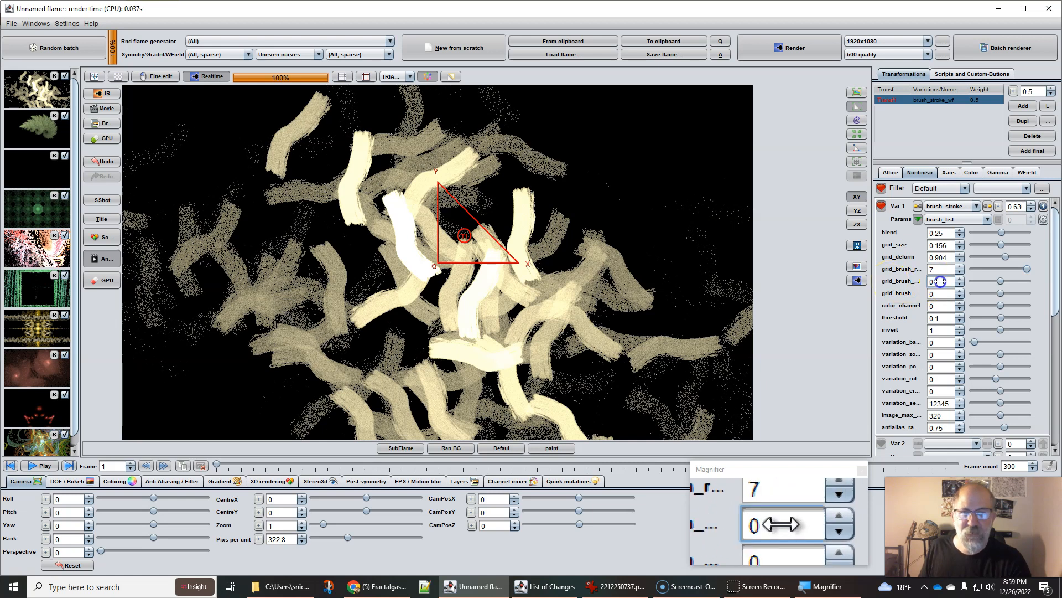
pyautogui.moveTo(940, 281)
pyautogui.mouseDown()
pyautogui.moveTo(1058, 298)
pyautogui.moveTo(1011, 282)
pyautogui.mouseUp()
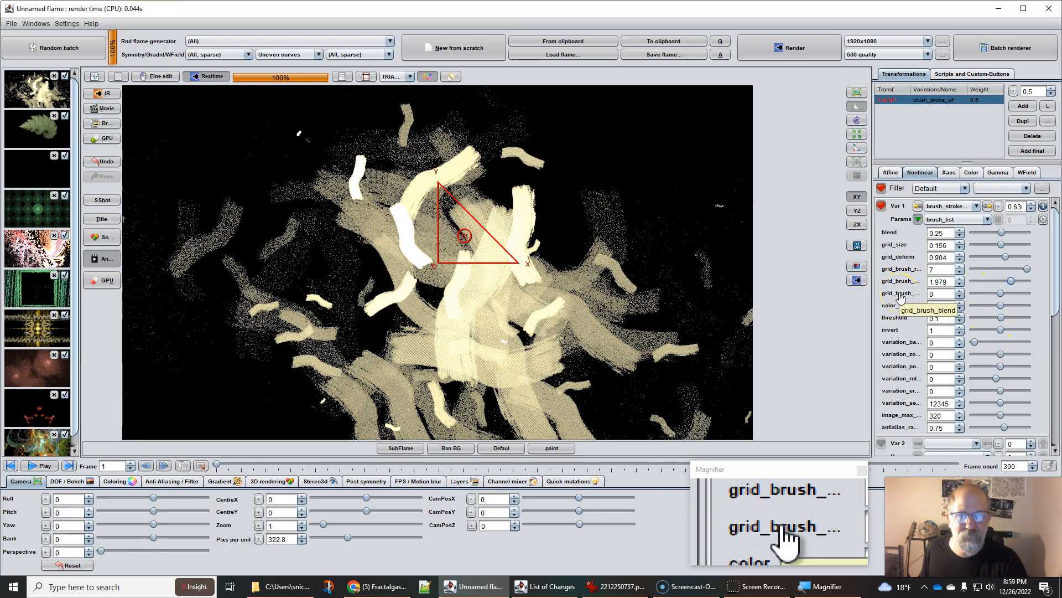
pyautogui.moveTo(932, 295); pyautogui.dragTo(1058, 294)
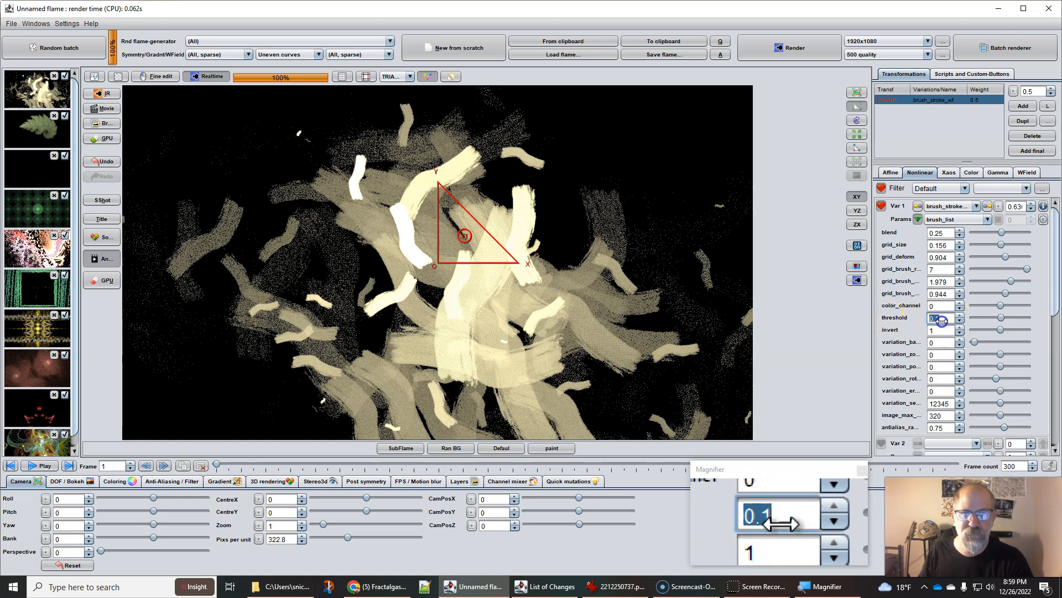
# Step: Raise the threshold of the brush stroke variation to 0.96
pyautogui.moveTo(944, 320); pyautogui.dragTo(1058, 319)
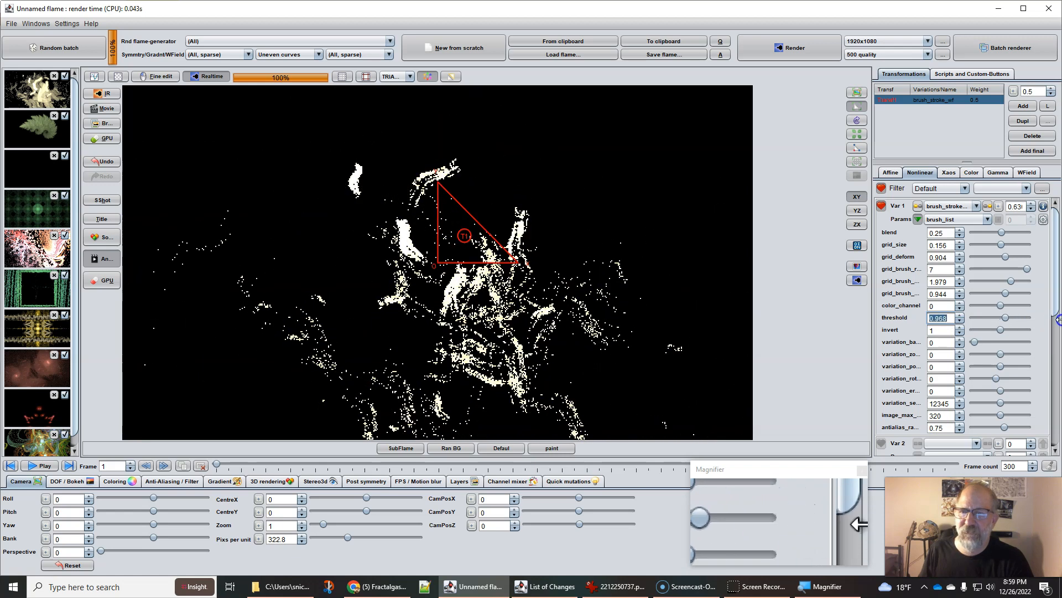
pyautogui.moveTo(941, 319); pyautogui.dragTo(942, 327)
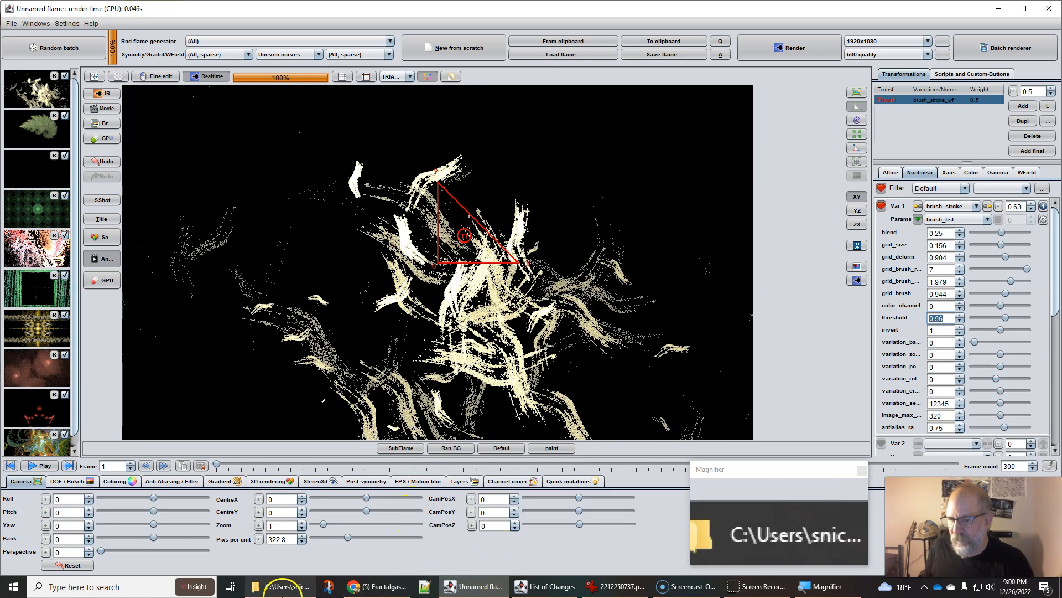
# Step: Switch to the brush folder in File Explorer and open brush001.png in IrfanView to examine the stroke's shading and edges
pyautogui.click(281, 587)
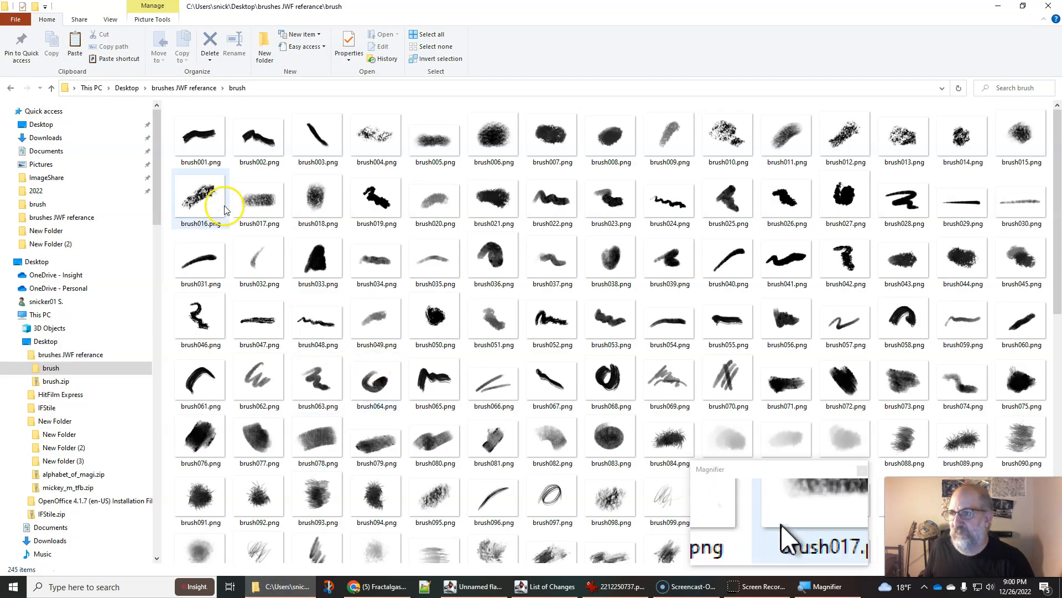
pyautogui.click(194, 141)
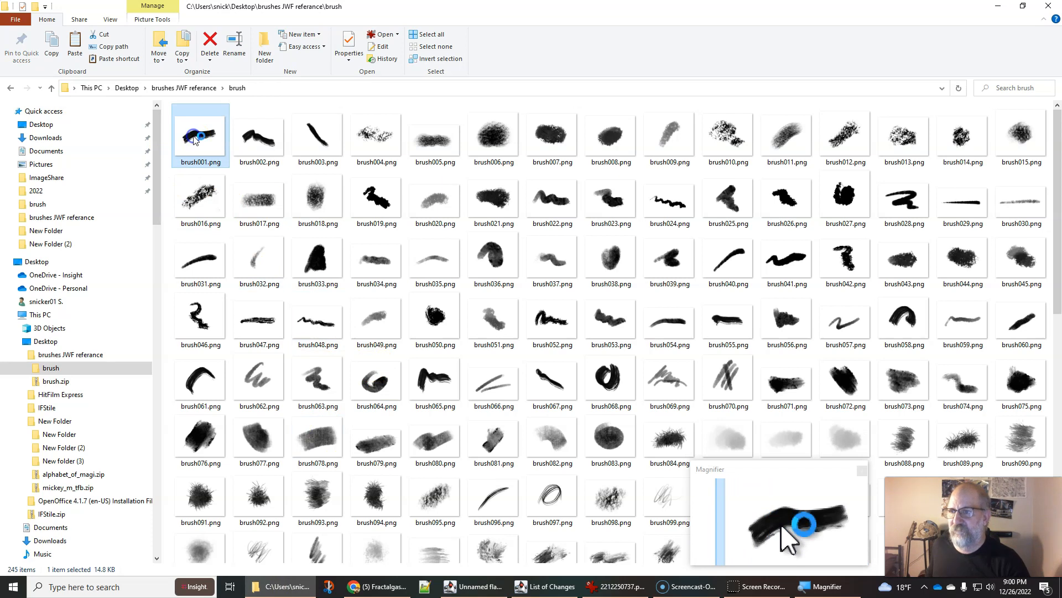
pyautogui.doubleClick(194, 141)
pyautogui.moveTo(358, 203); pyautogui.dragTo(523, 404)
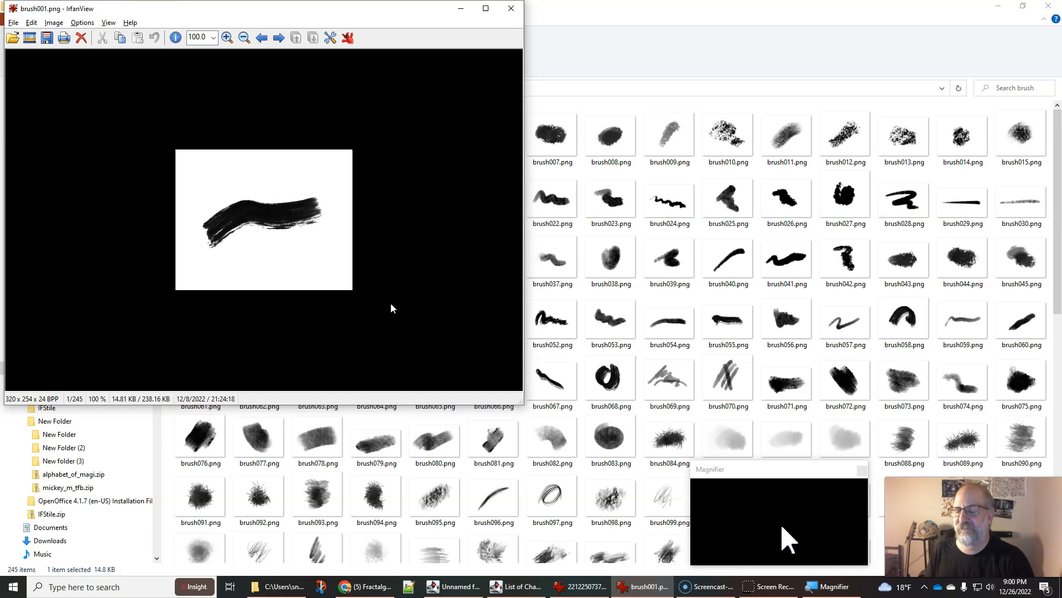
pyautogui.press('alt')
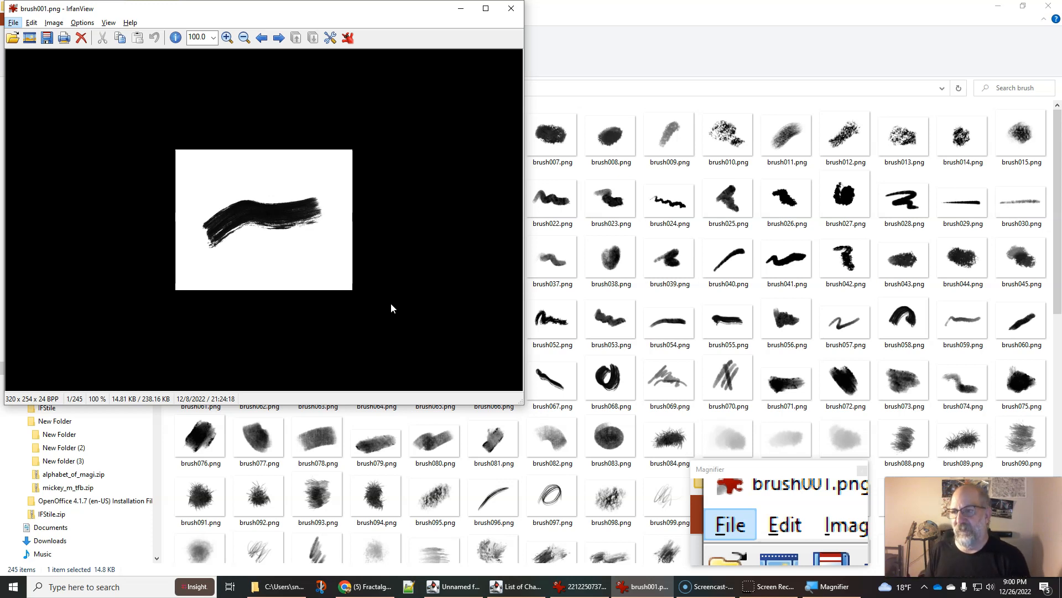
pyautogui.hotkey('alt', 'Tab')
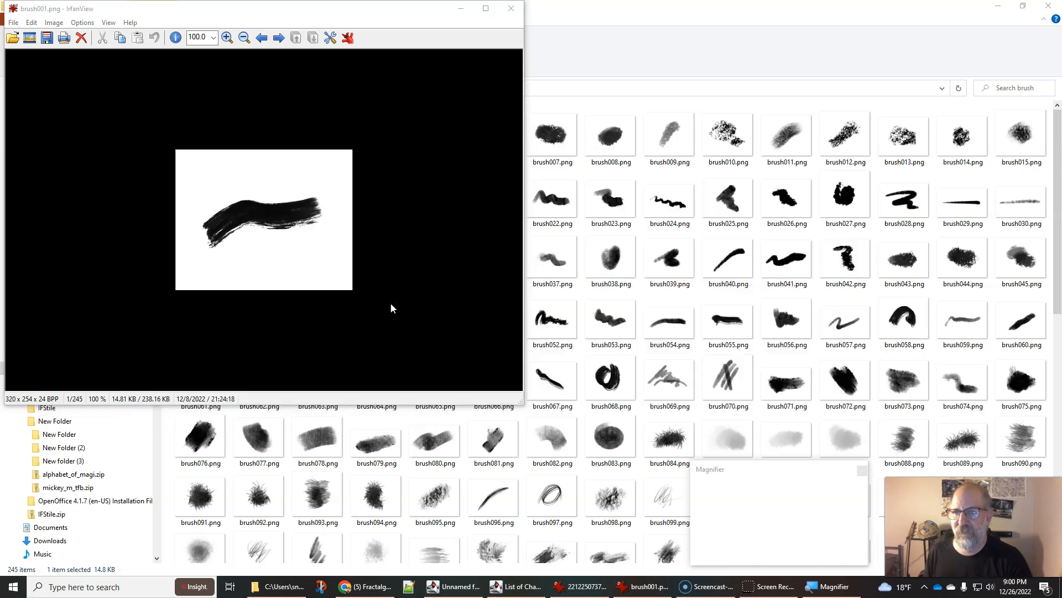
pyautogui.hotkey('alt', 'Tab')
pyautogui.hotkey('alt', 'Tab')
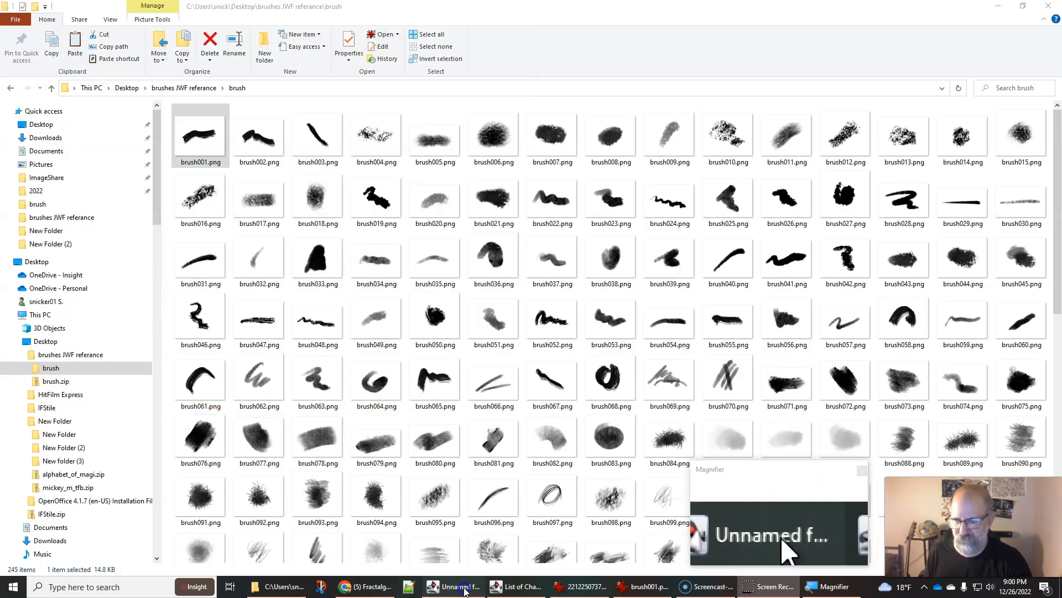
# Step: Return to JWildfire, try a threshold of -0.148 on the brush stroke variation, and settle it at 0.06
pyautogui.click(445, 587)
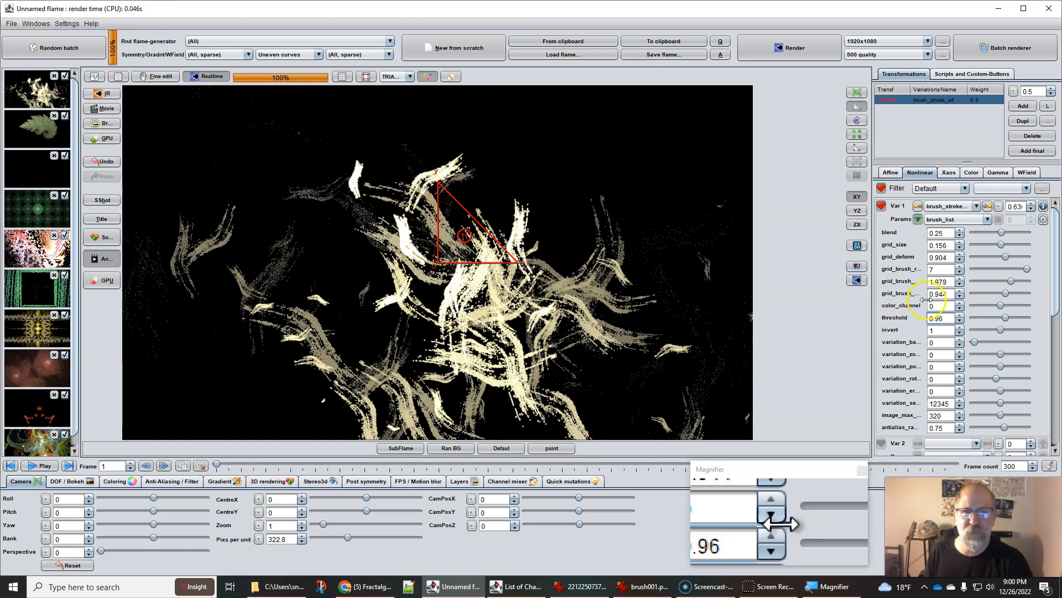
pyautogui.click(943, 323)
pyautogui.moveTo(942, 323); pyautogui.dragTo(789, 336)
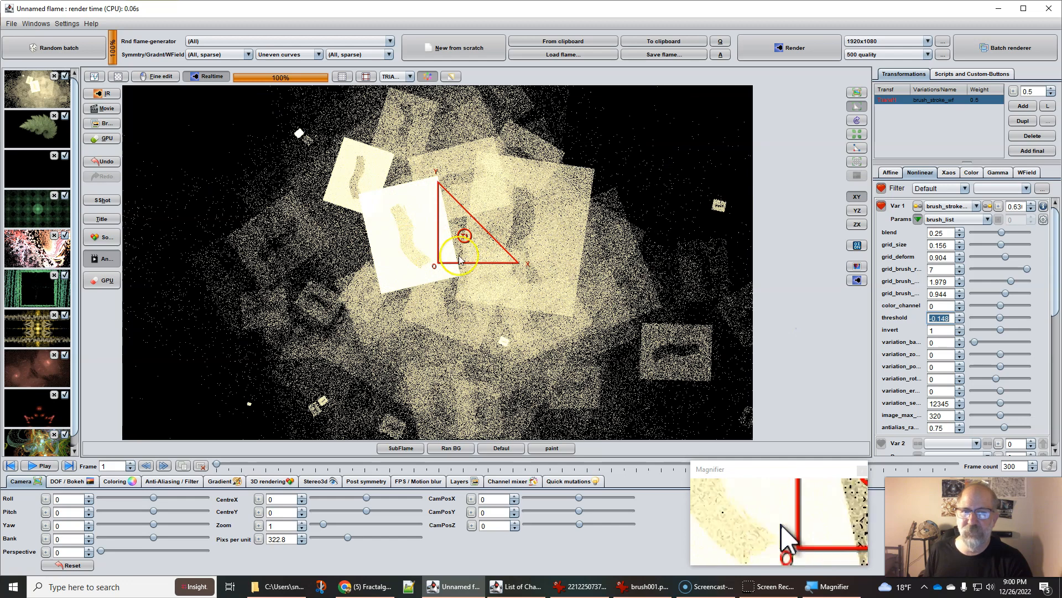
pyautogui.moveTo(939, 318); pyautogui.dragTo(952, 319)
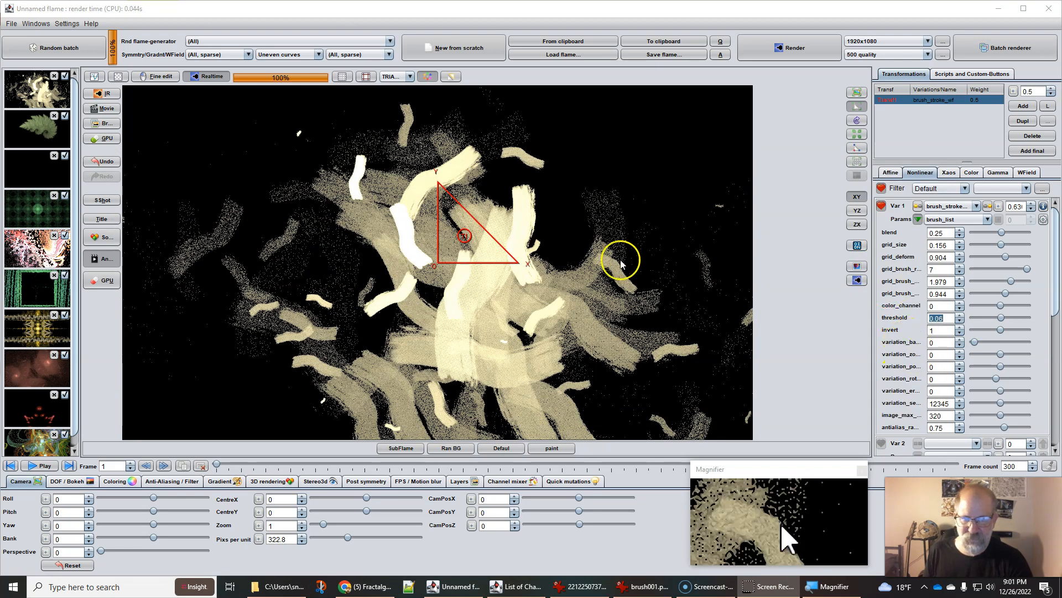
# Step: Check the brush001.png thumbnail in File Explorer, and back in JWildfire try invert at 0 before restoring it to 1
pyautogui.click(280, 587)
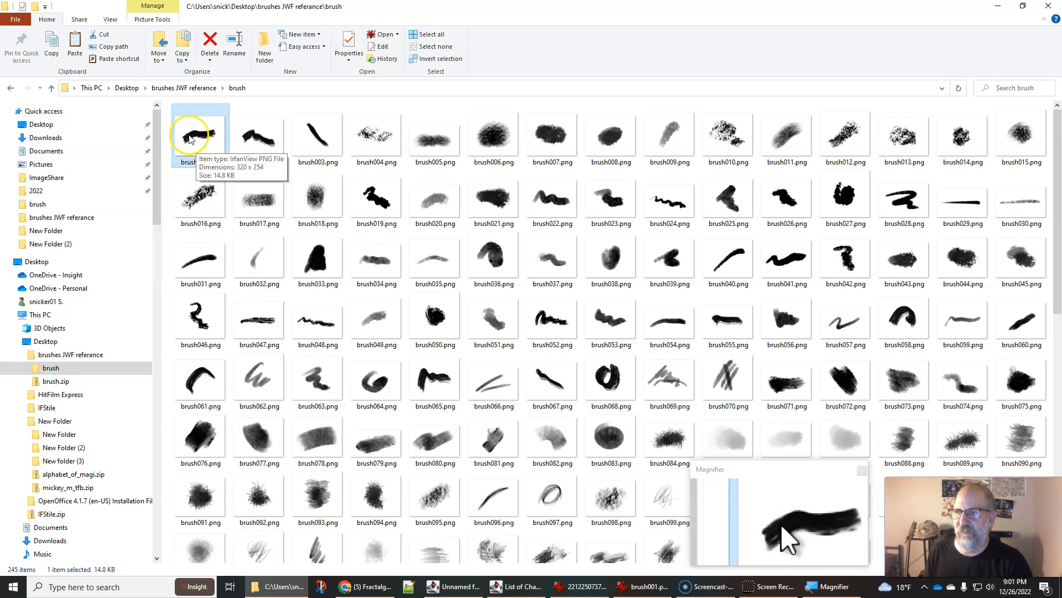
pyautogui.click(433, 590)
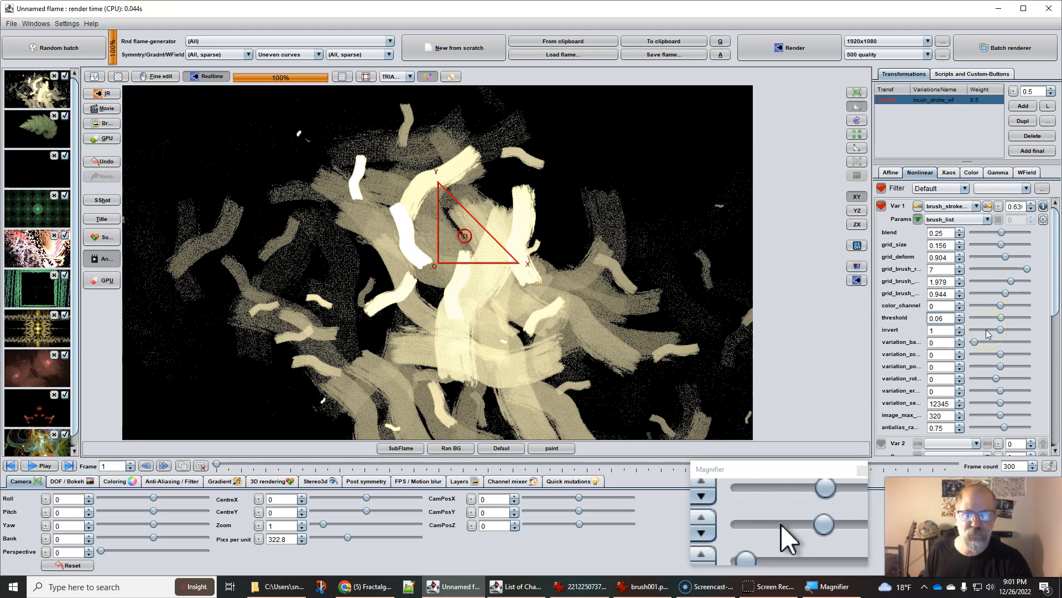
pyautogui.click(987, 330)
pyautogui.click(484, 288)
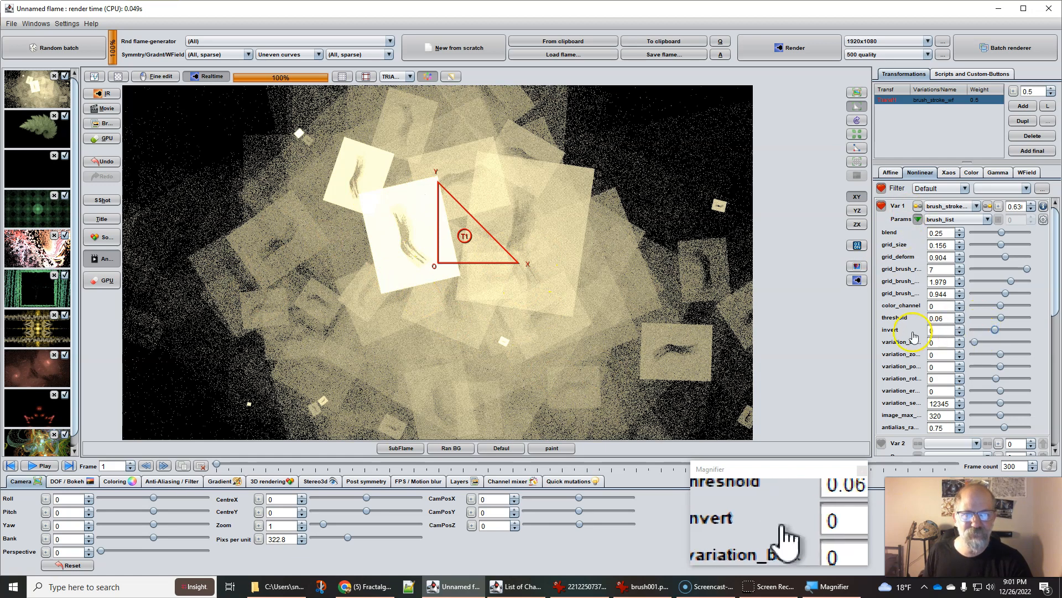
pyautogui.click(1019, 330)
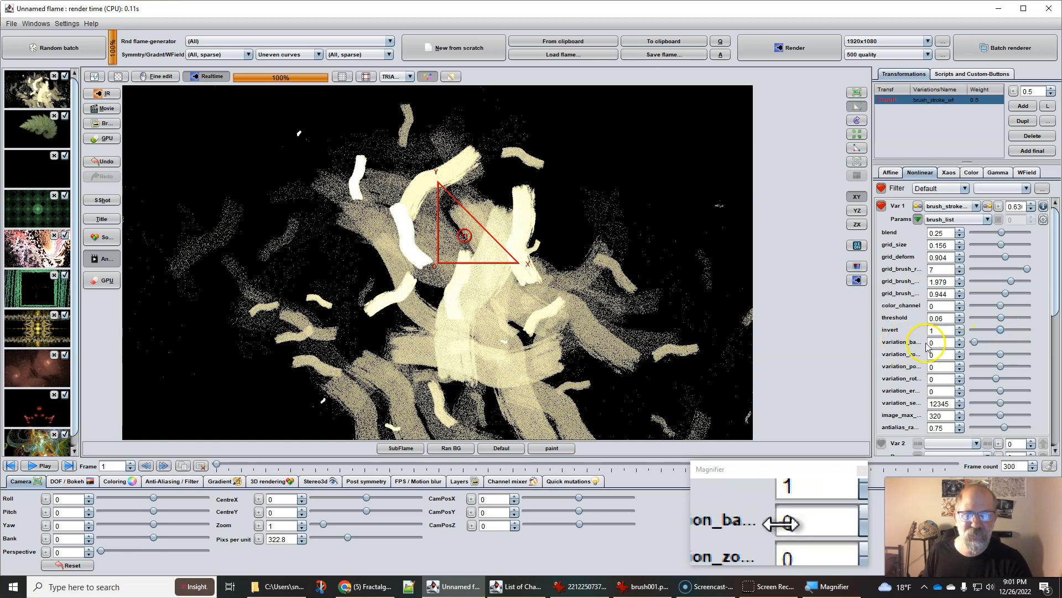
# Step: Set the brush stroke variation's variation_ba... parameter to 11 and check the brush codes in the brush_list editor
pyautogui.moveTo(944, 343)
pyautogui.mouseDown()
pyautogui.moveTo(1059, 348)
pyautogui.moveTo(961, 349)
pyautogui.moveTo(1058, 349)
pyautogui.moveTo(986, 342)
pyautogui.moveTo(1021, 342)
pyautogui.moveTo(1009, 342)
pyautogui.mouseUp()
pyautogui.click(955, 219)
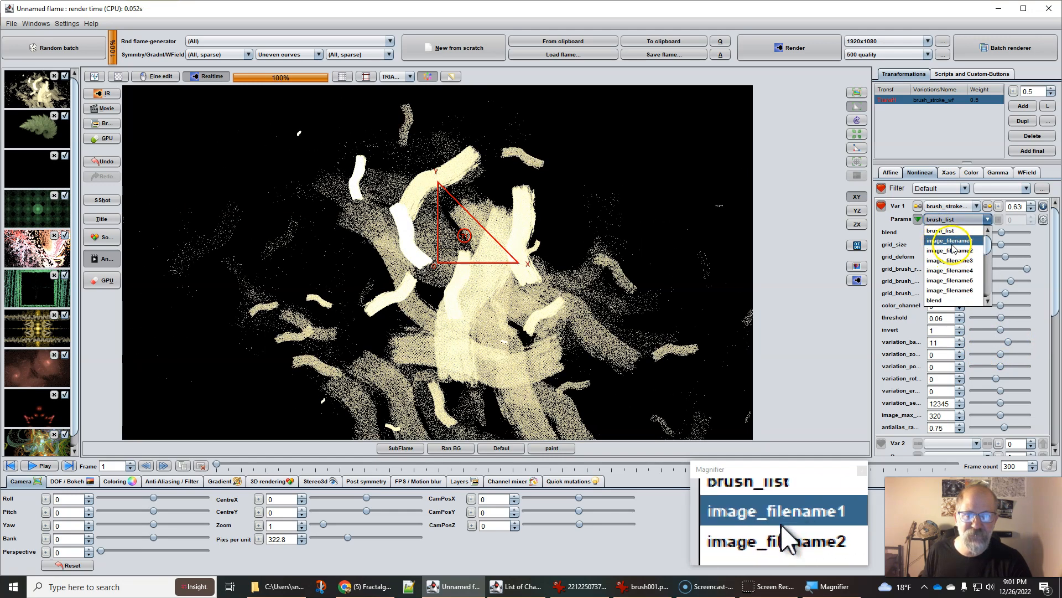
pyautogui.click(1048, 258)
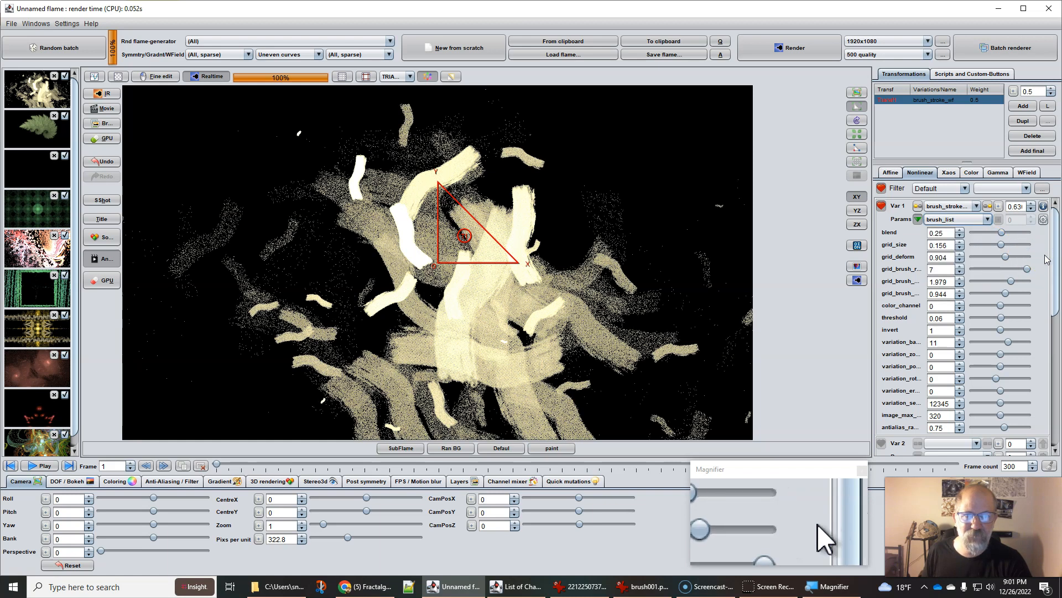
pyautogui.click(964, 219)
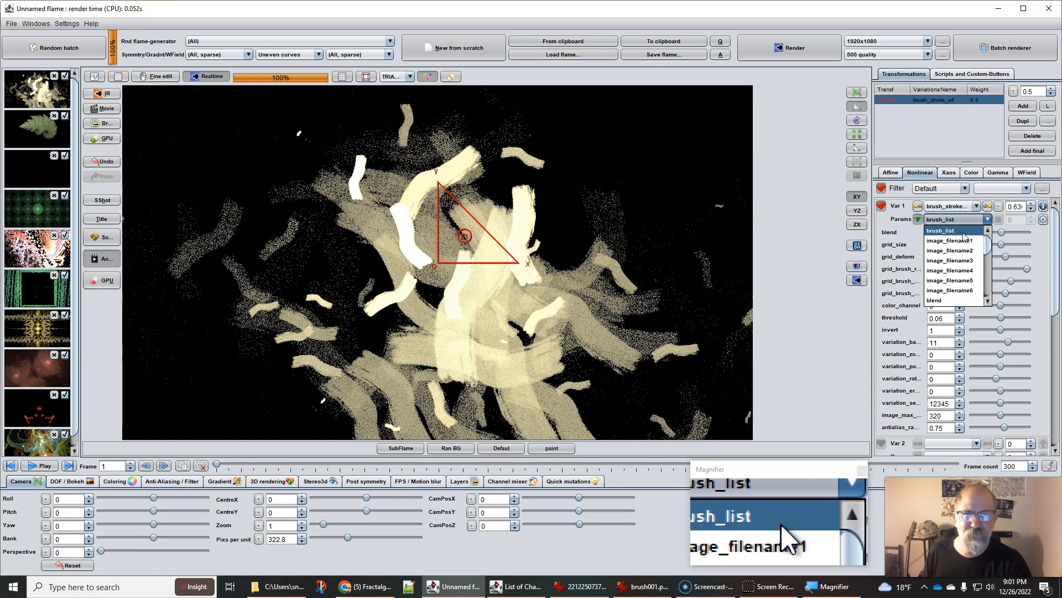
pyautogui.click(1043, 220)
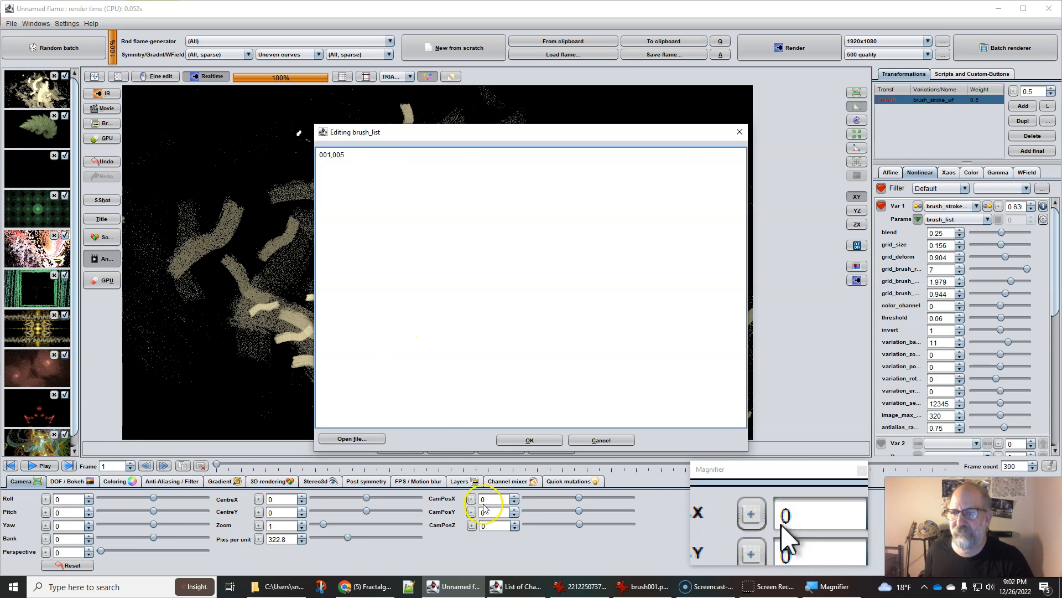
pyautogui.click(519, 438)
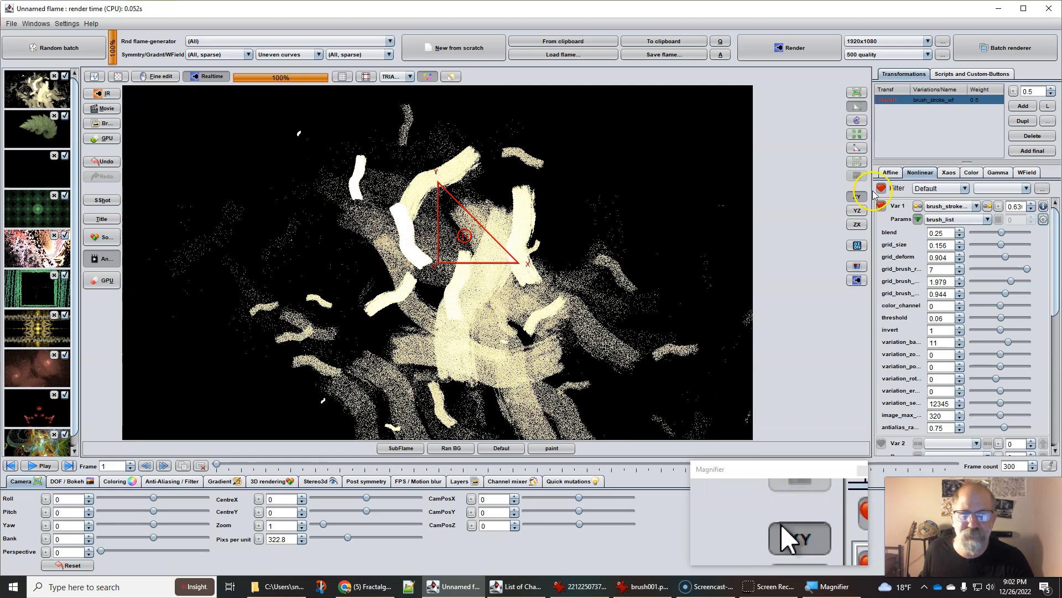
# Step: Set the brush stroke's variation_ba... to 11.196, variation_zo... to 0.54, variation_position to 0.908 and variation_rot... to 0.888
pyautogui.moveTo(939, 342); pyautogui.dragTo(1007, 319)
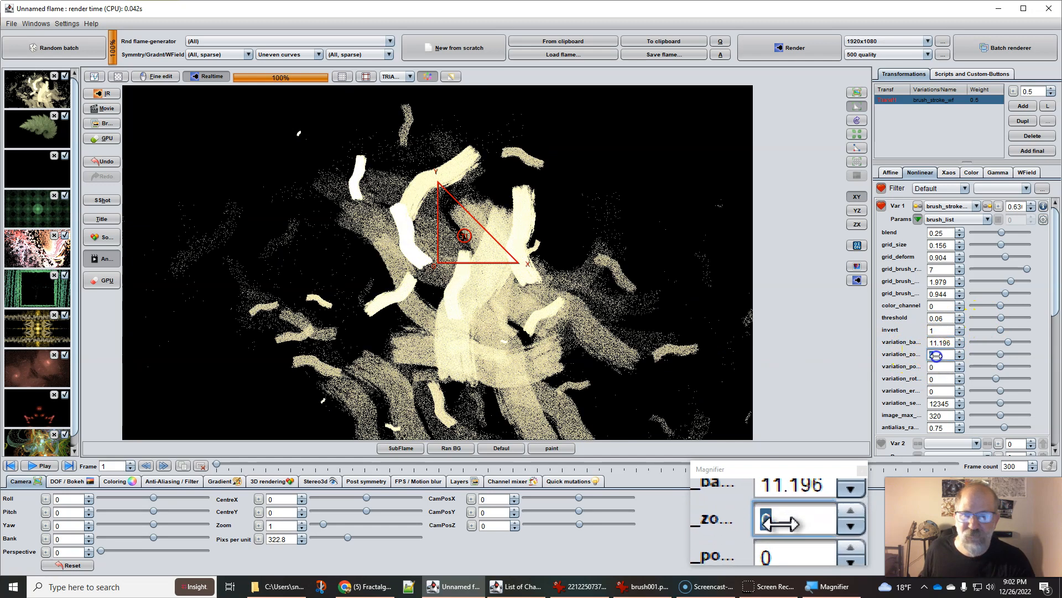
pyautogui.moveTo(936, 355); pyautogui.dragTo(1008, 349)
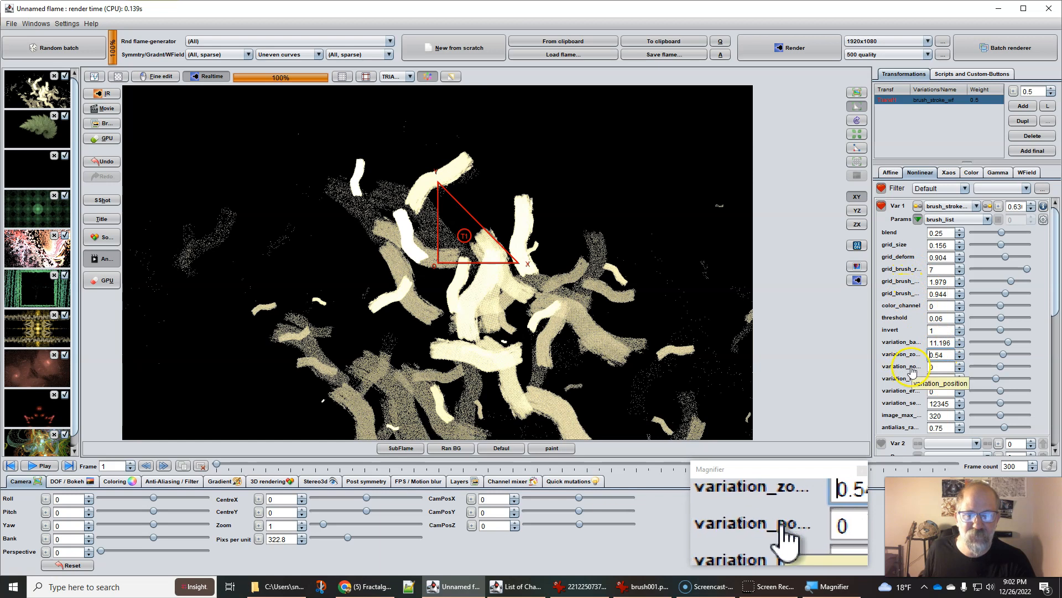
pyautogui.moveTo(942, 368); pyautogui.dragTo(1007, 354)
pyautogui.moveTo(940, 379); pyautogui.dragTo(1058, 351)
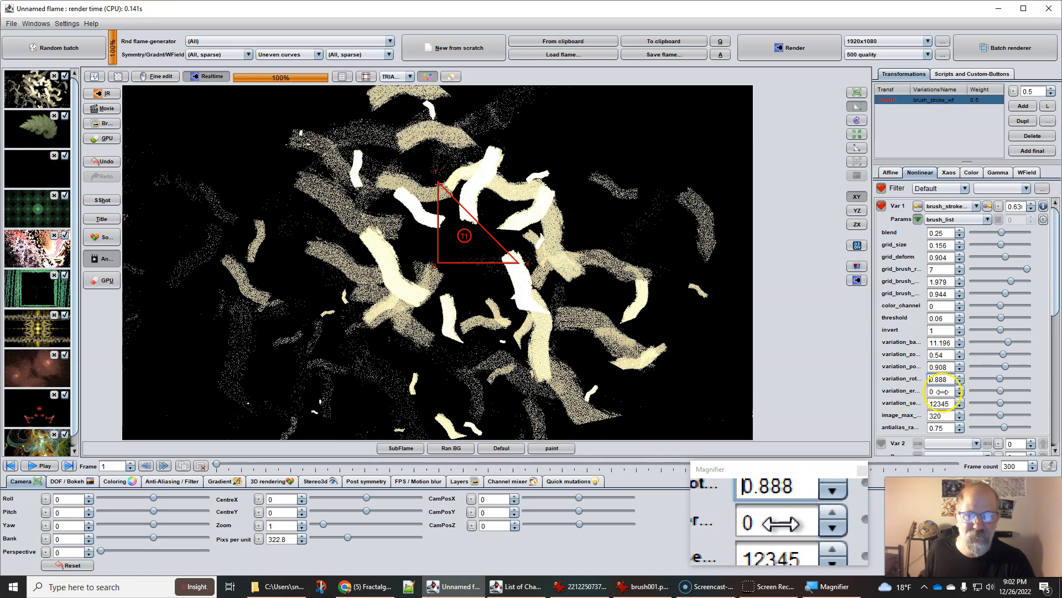
# Step: Try variation_er... at 0.864 and 0.248, then reset it to 0.1, variation_ba... to 11 and variation_rot... to 6.2831
pyautogui.moveTo(940, 392); pyautogui.dragTo(1052, 393)
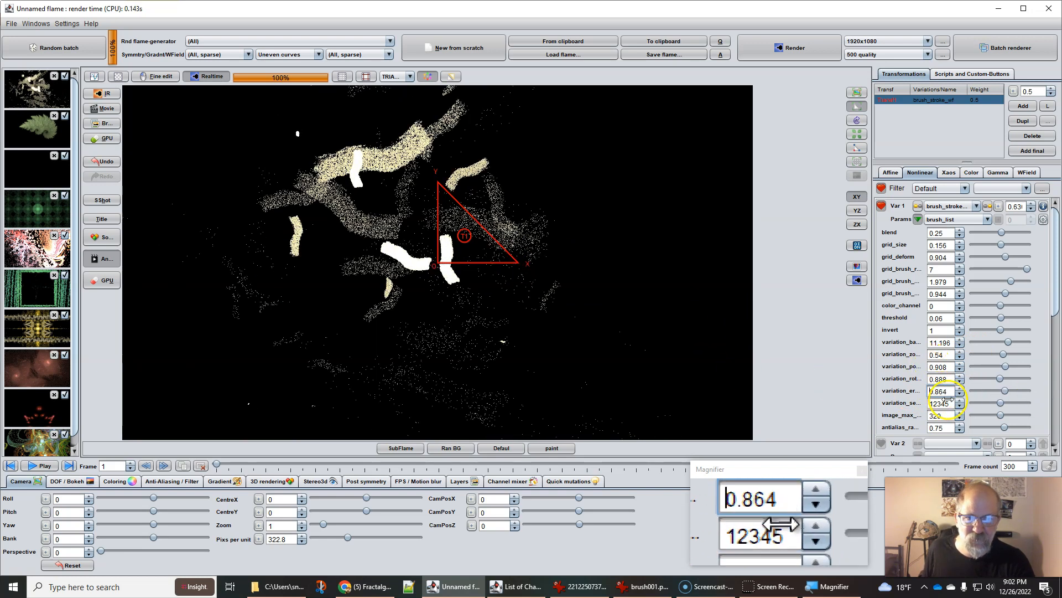
pyautogui.moveTo(940, 394); pyautogui.dragTo(855, 403)
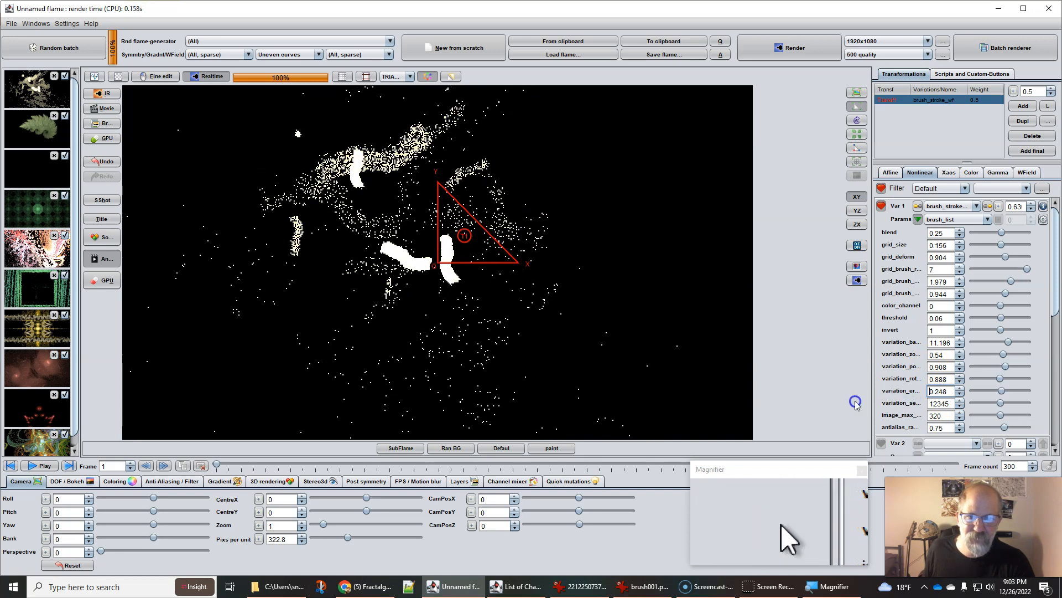
pyautogui.doubleClick(899, 392)
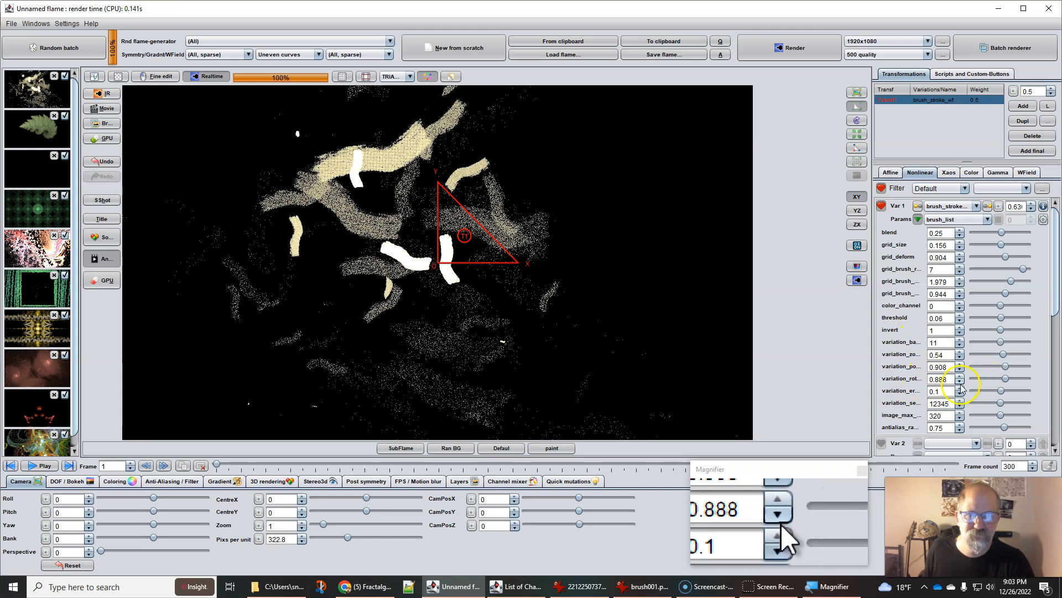
pyautogui.click(893, 379)
pyautogui.doubleClick(894, 381)
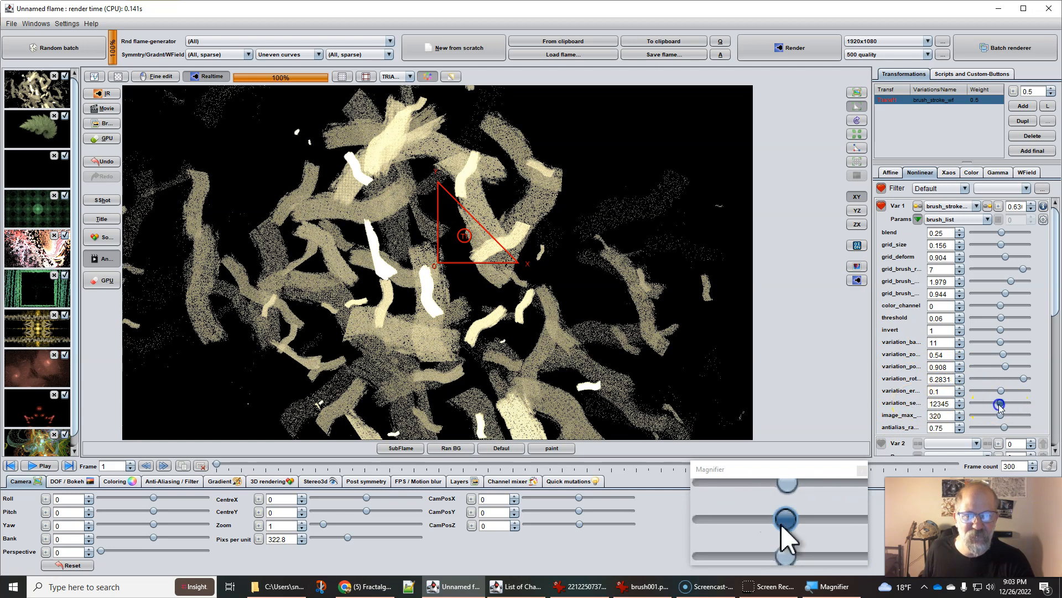
# Step: Set the brush stroke's variation_se... parameter to 12350 and look through the brush_list and image_filename parameters
pyautogui.moveTo(1002, 408); pyautogui.dragTo(1028, 408)
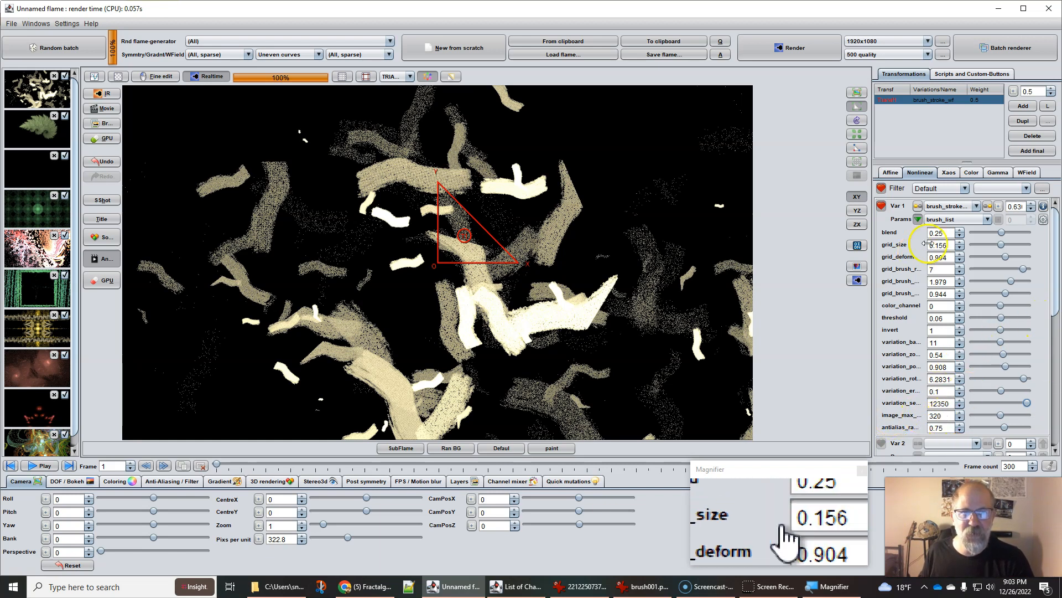
pyautogui.click(946, 219)
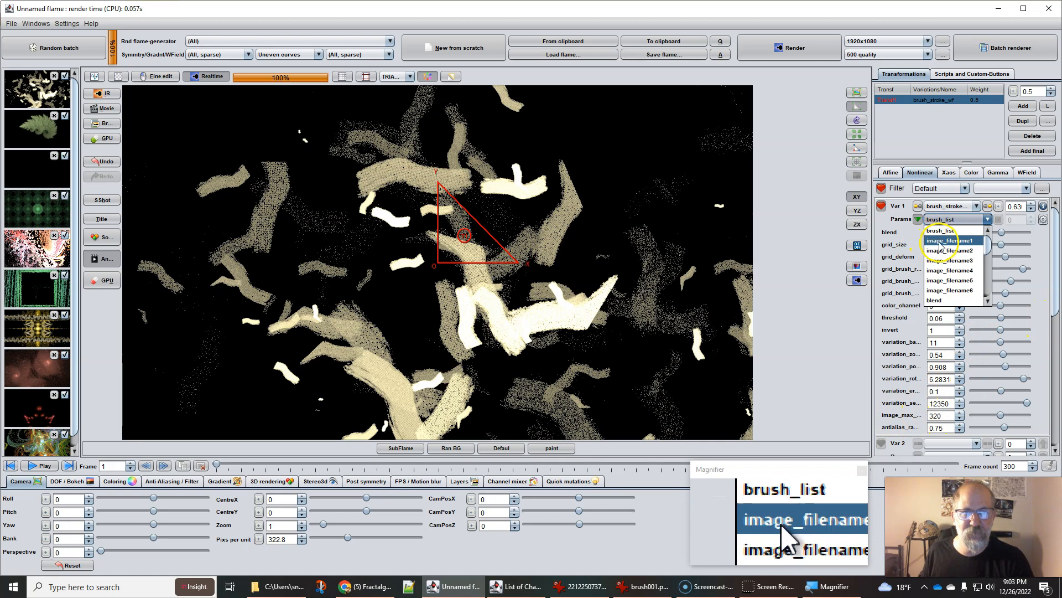
pyautogui.click(889, 435)
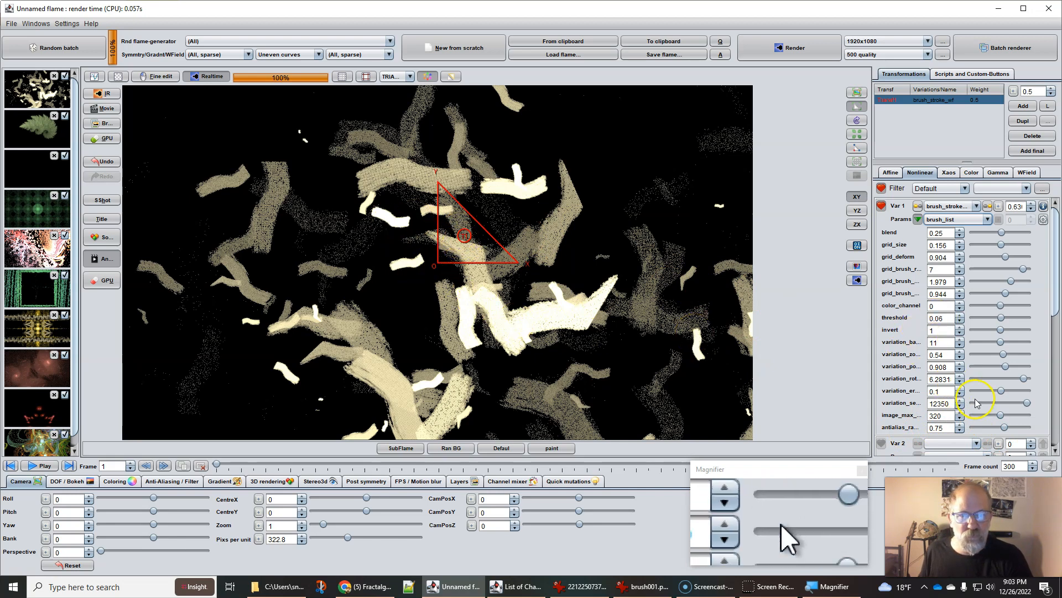
# Step: Try the brush stroke's antialias radius at 5, 0.75 and 0.014 to compare the strokes' smoothness in the preview
pyautogui.moveTo(1004, 427); pyautogui.dragTo(1033, 424)
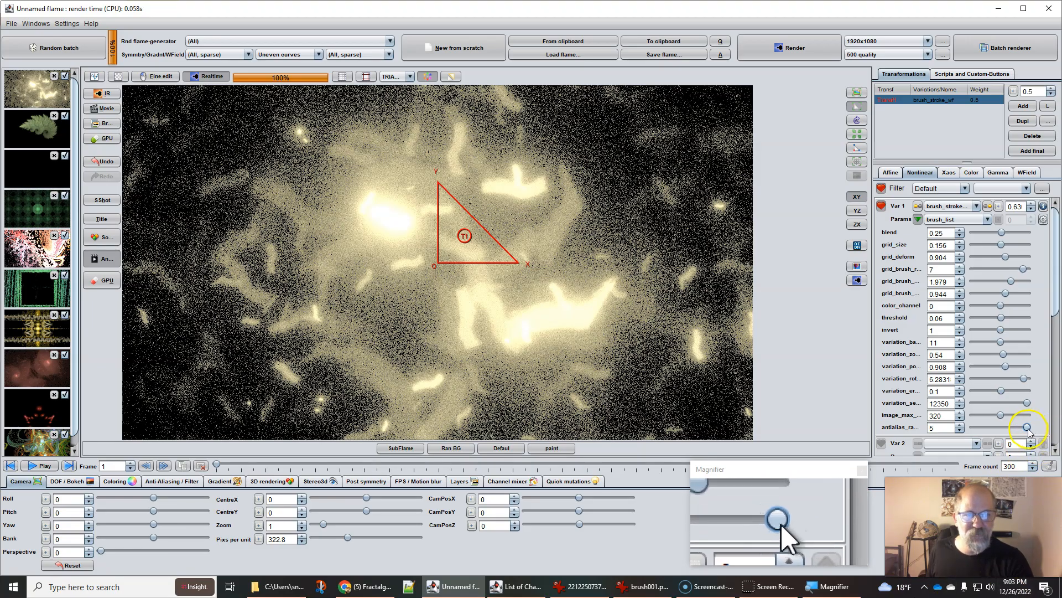
pyautogui.moveTo(1028, 429); pyautogui.dragTo(1005, 430)
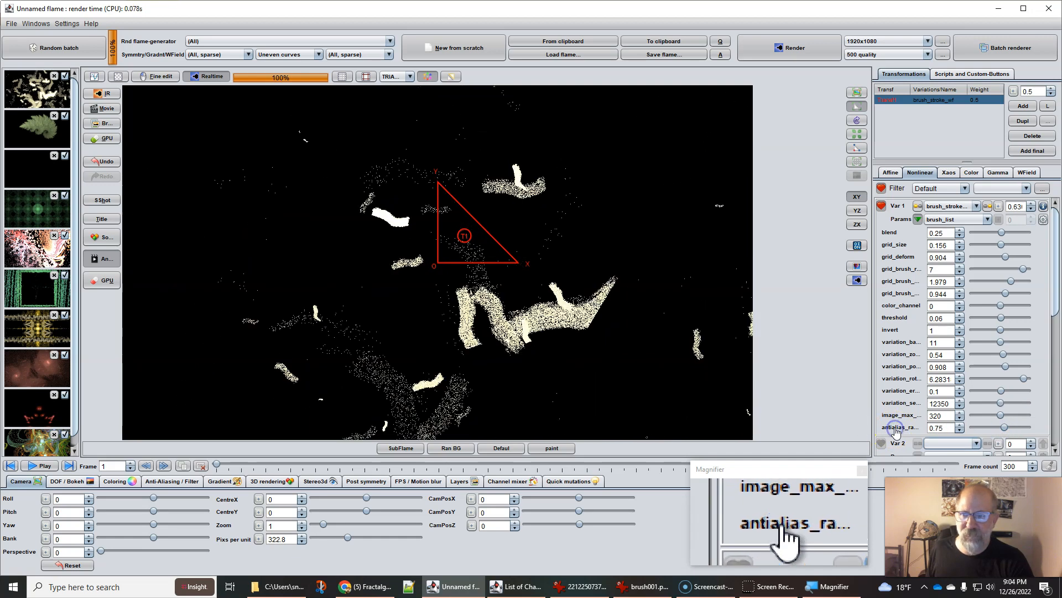
pyautogui.doubleClick(941, 428)
pyautogui.moveTo(940, 429); pyautogui.dragTo(928, 433)
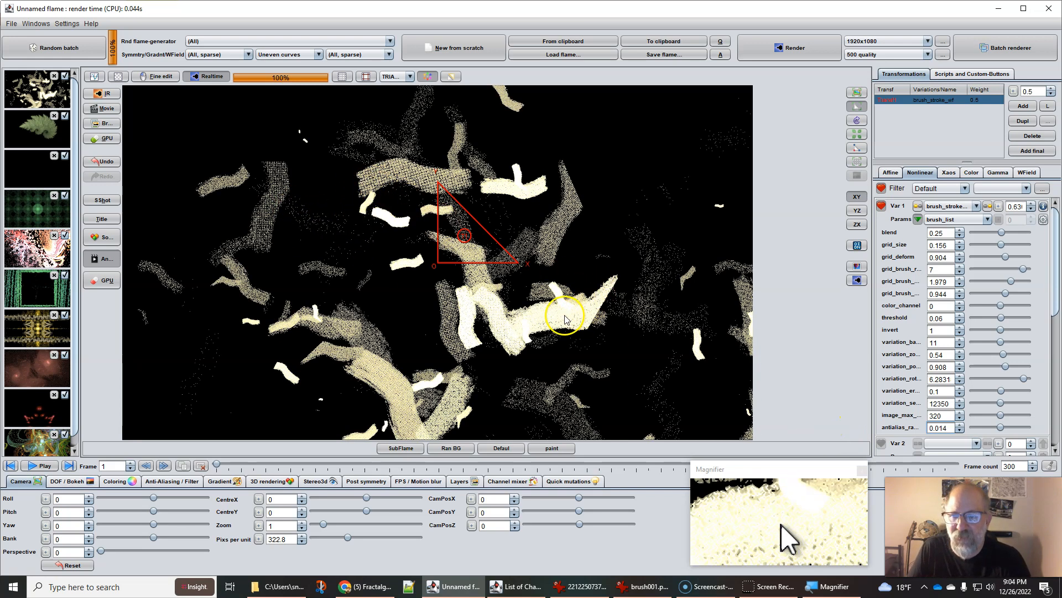
pyautogui.click(364, 178)
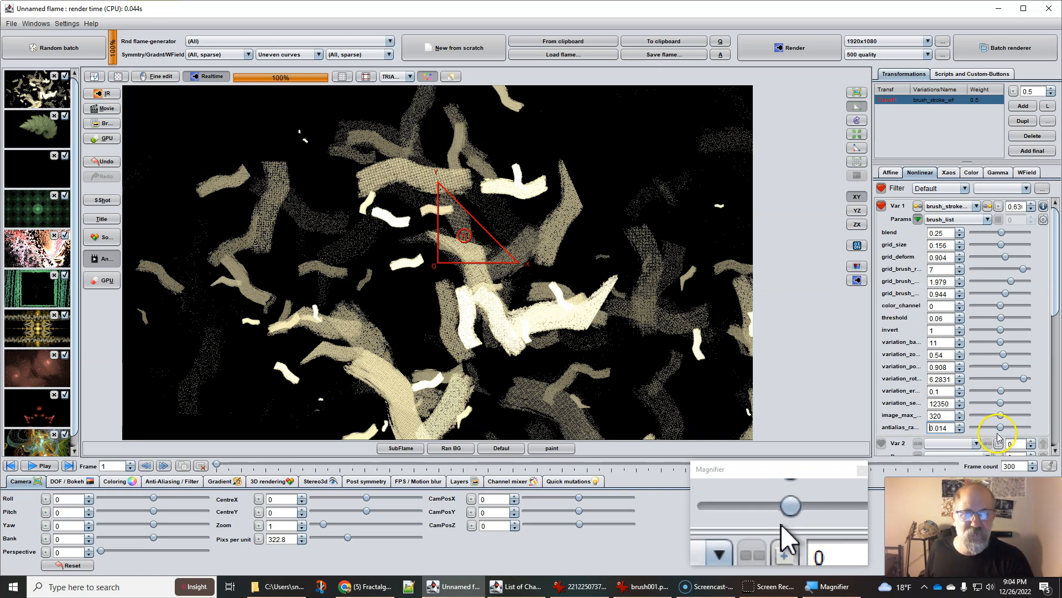
# Step: Raise the antialias radius to 2.083, settle it at 1.042, and set the blend to 0.338
pyautogui.moveTo(1001, 427); pyautogui.dragTo(1014, 428)
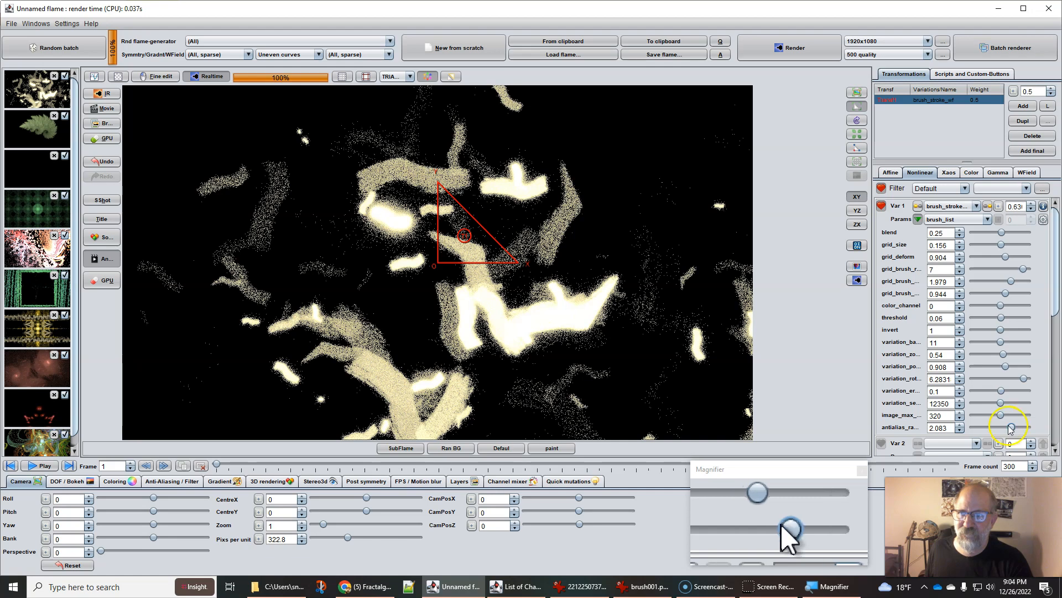
pyautogui.moveTo(1012, 429); pyautogui.dragTo(1008, 429)
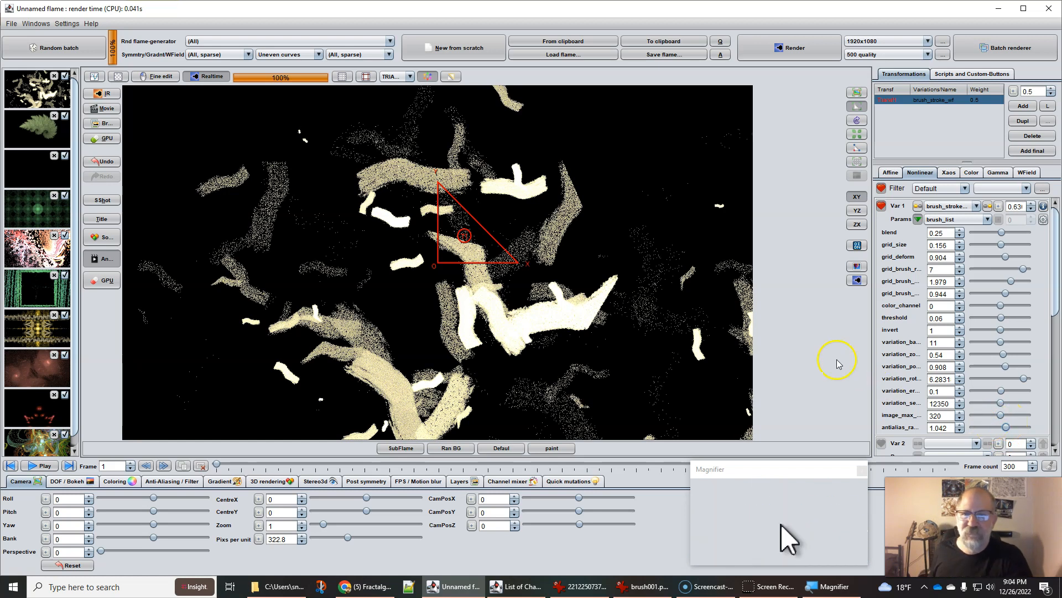
pyautogui.moveTo(925, 242); pyautogui.dragTo(955, 249)
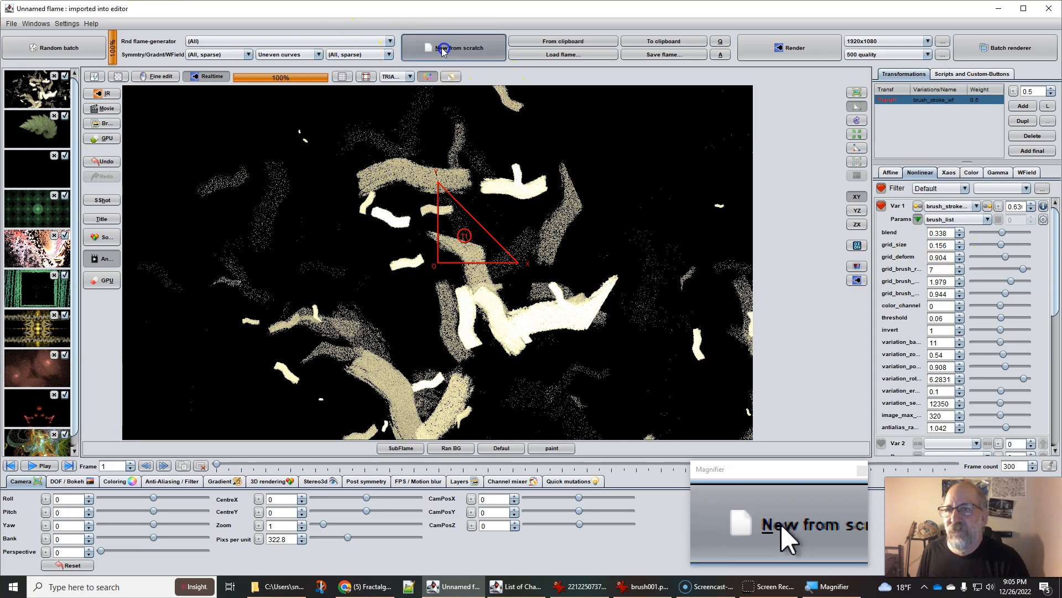
# Step: Start a new flame from scratch and add a transformation to it
pyautogui.click(462, 48)
pyautogui.click(1023, 106)
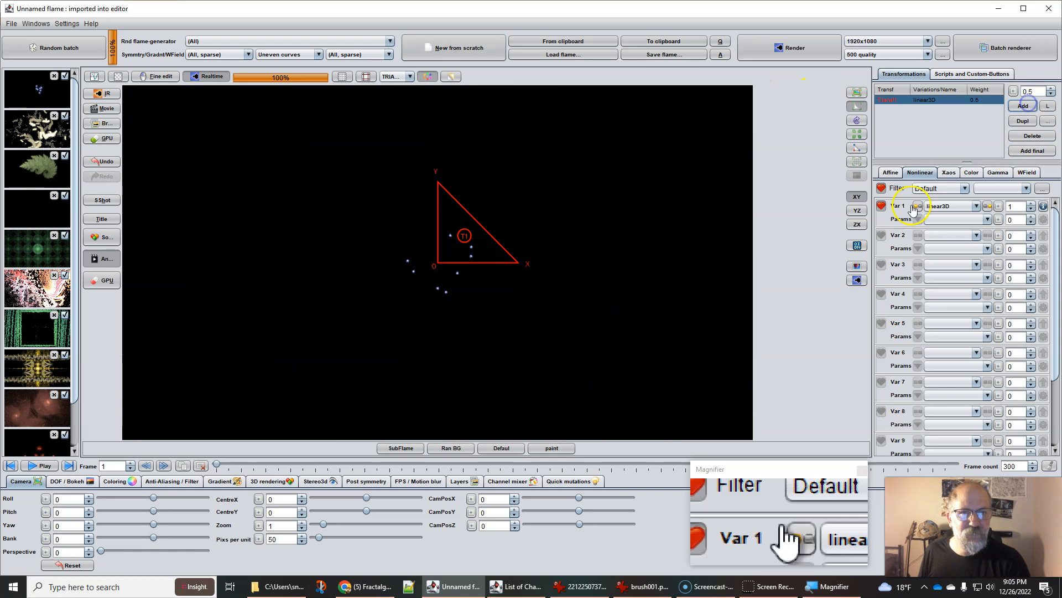
pyautogui.click(964, 189)
pyautogui.click(801, 273)
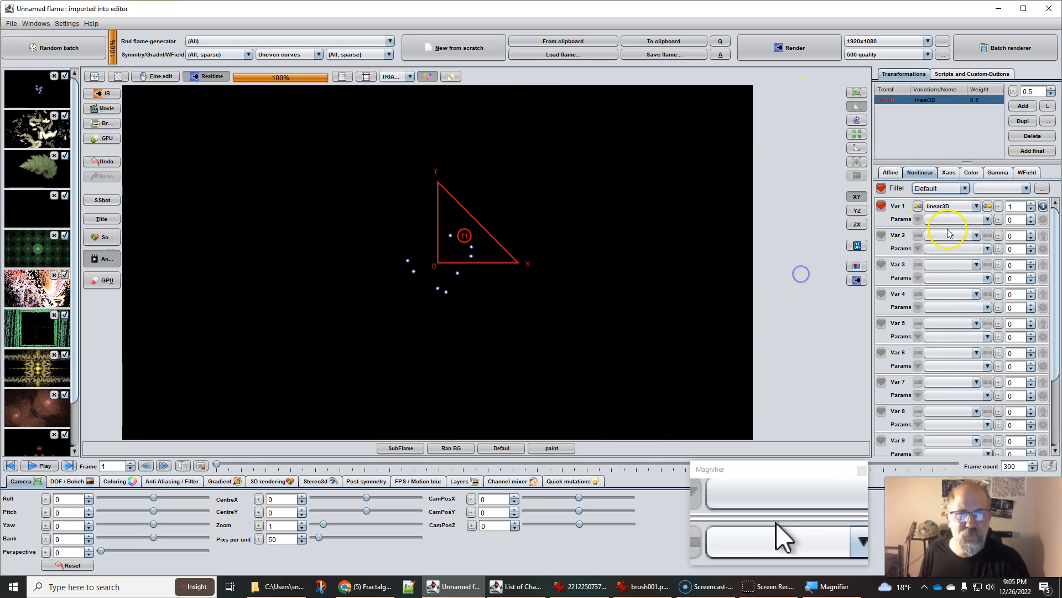
# Step: Assign jubiQ from the favourite variations as the transformation's first variation
pyautogui.click(947, 206)
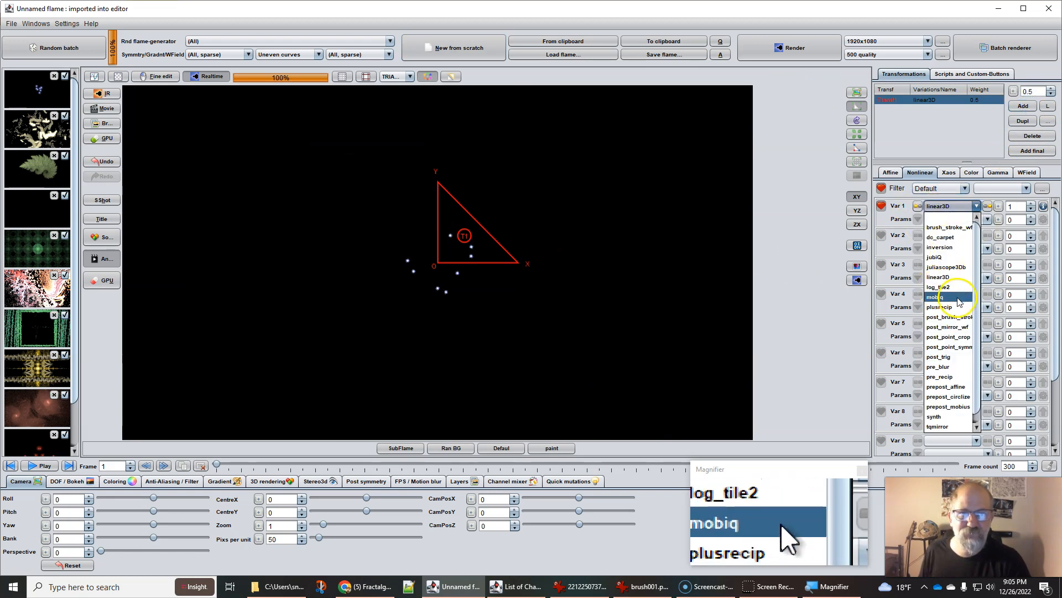
pyautogui.click(883, 185)
pyautogui.click(884, 187)
pyautogui.click(881, 189)
pyautogui.click(947, 205)
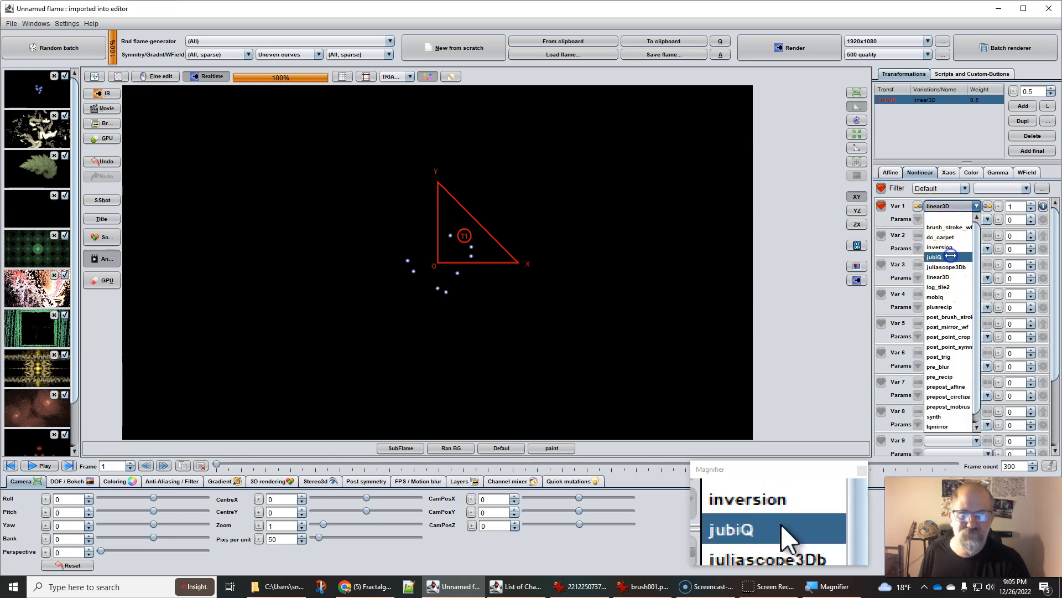
pyautogui.click(950, 256)
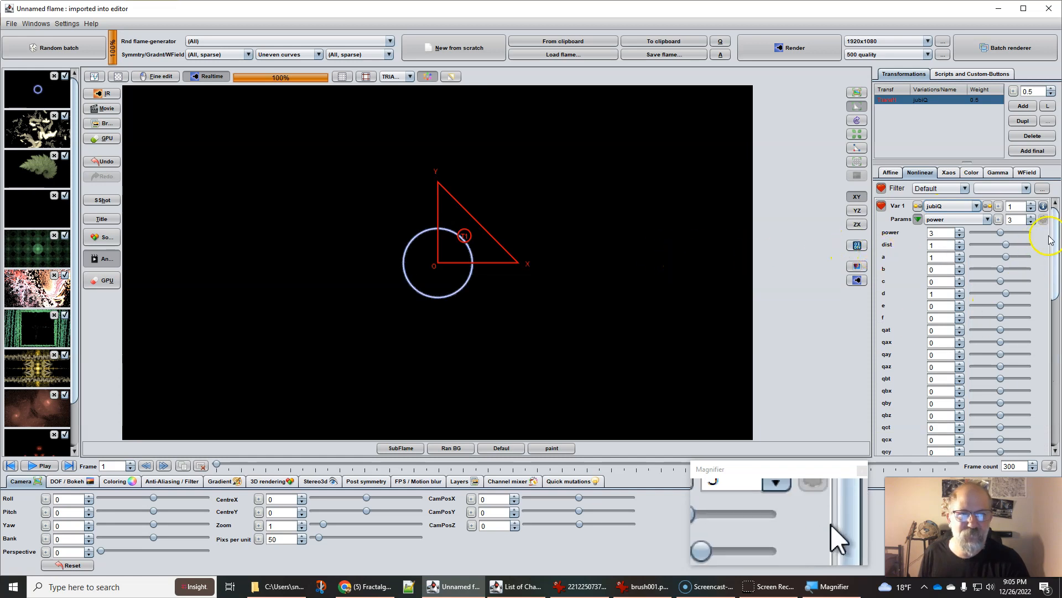
# Step: Add the post version of the brush stroke variation as the transformation's second variation
pyautogui.scroll(-5, 1055, 231)
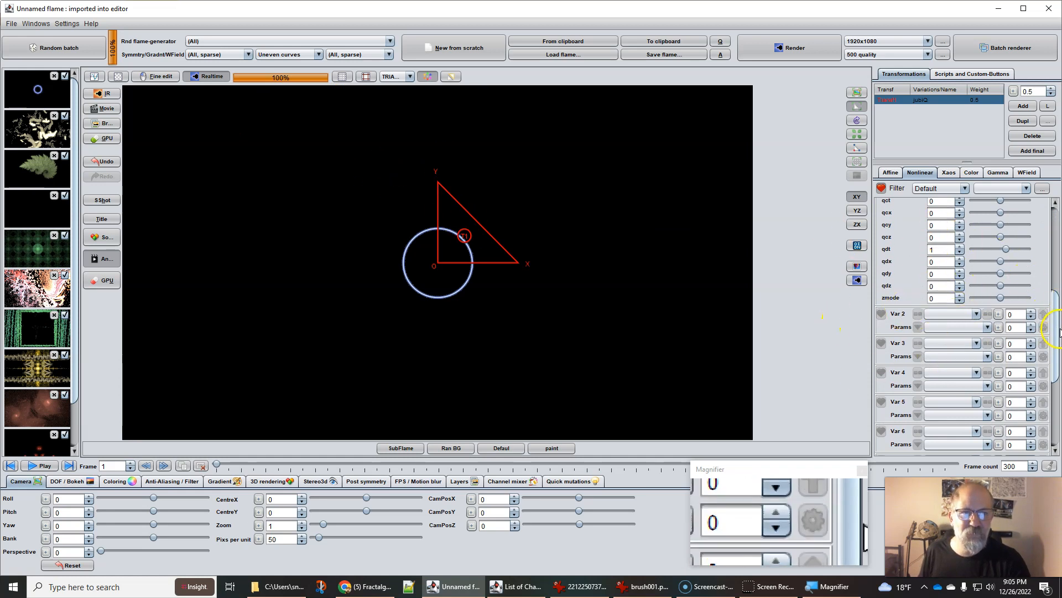
pyautogui.moveTo(1056, 329); pyautogui.dragTo(1050, 239)
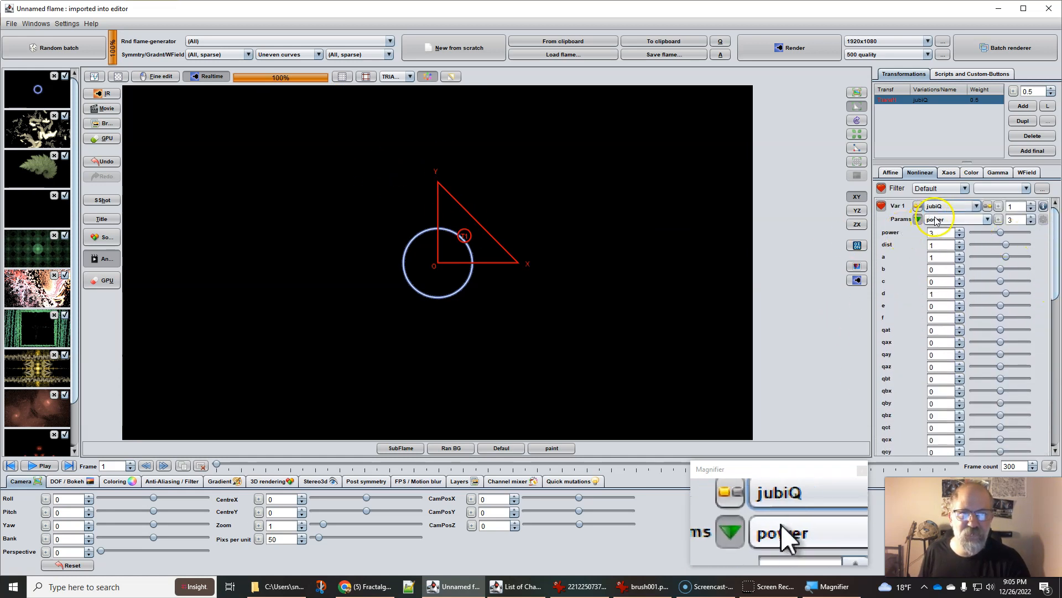
pyautogui.moveTo(1054, 286); pyautogui.dragTo(1055, 335)
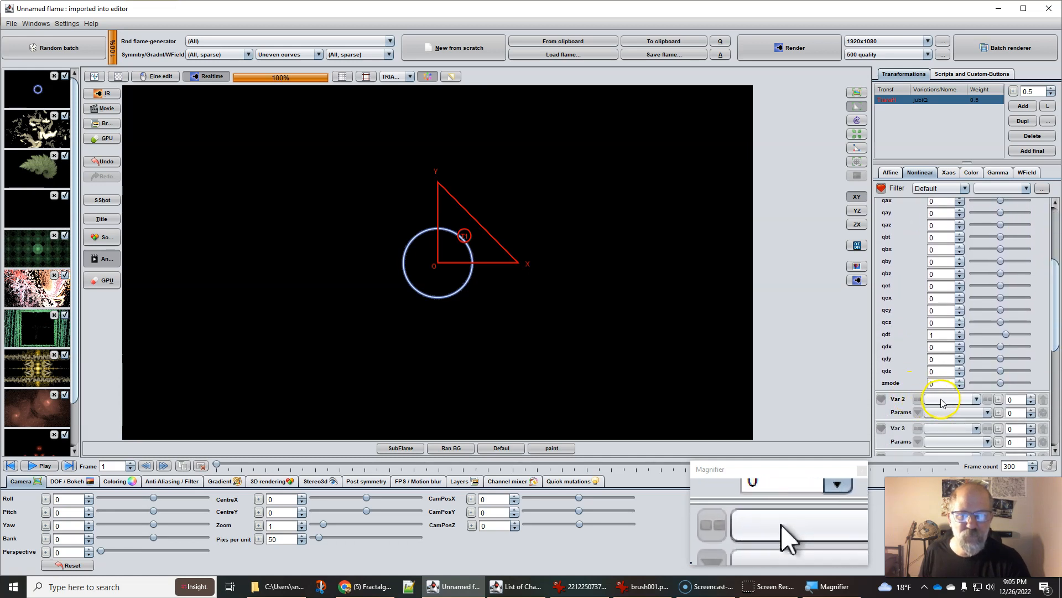
pyautogui.click(943, 399)
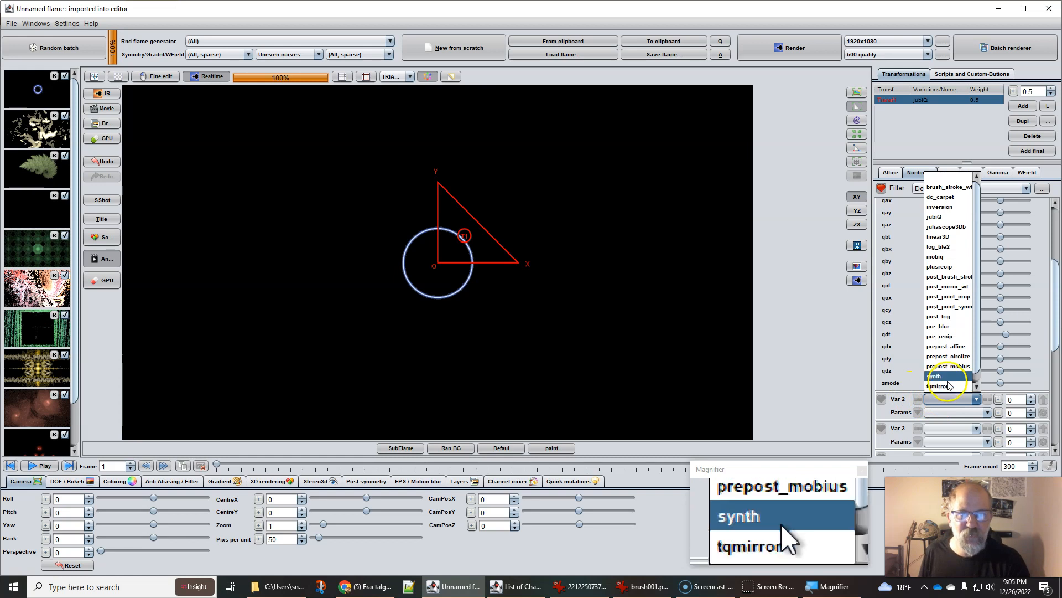
pyautogui.click(959, 277)
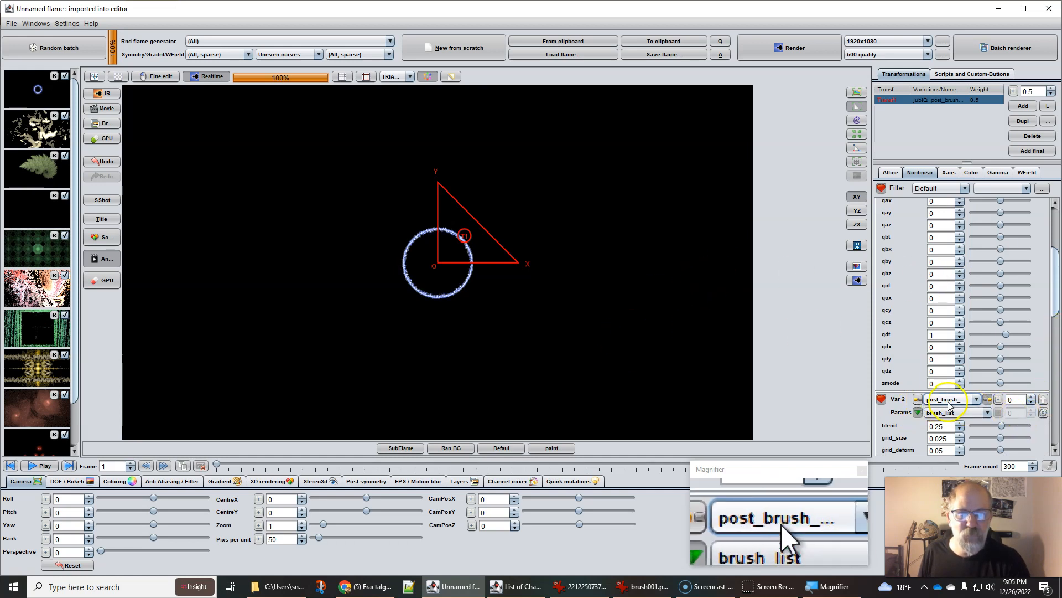
# Step: Raise the post brush stroke variation's amount to about 0.73 and set jubiQ's dist parameter to 0
pyautogui.moveTo(1055, 303); pyautogui.dragTo(1055, 351)
pyautogui.click(1008, 237)
pyautogui.moveTo(1008, 237); pyautogui.dragTo(1058, 232)
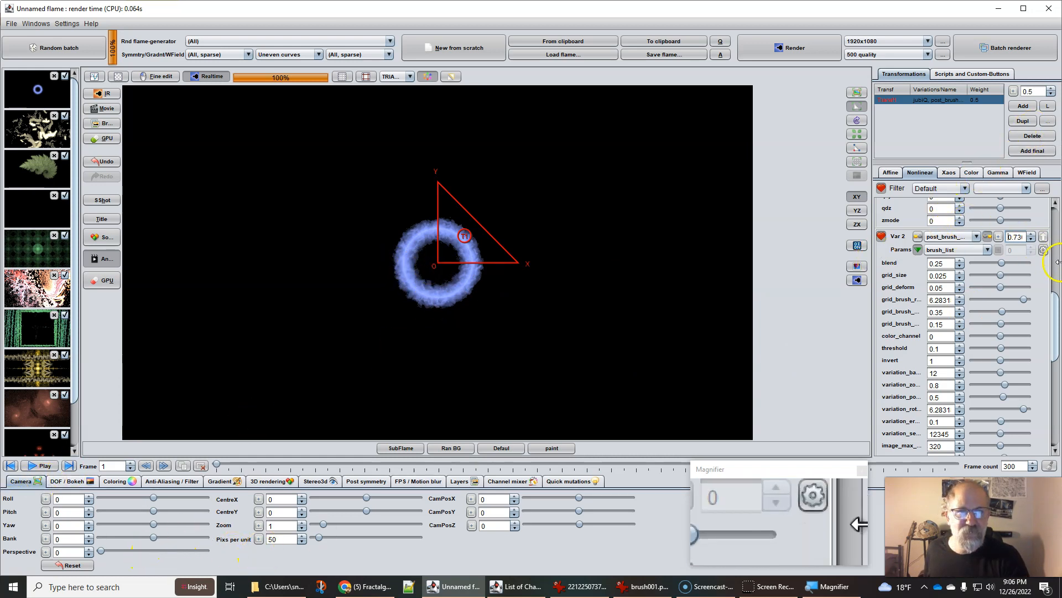
pyautogui.scroll(10, 1058, 321)
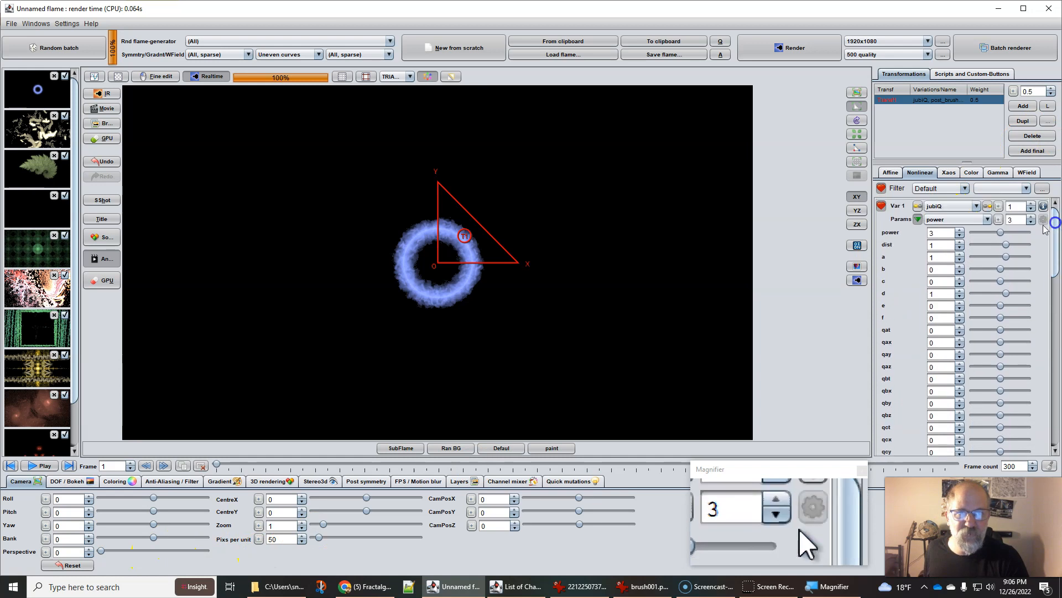
pyautogui.click(984, 244)
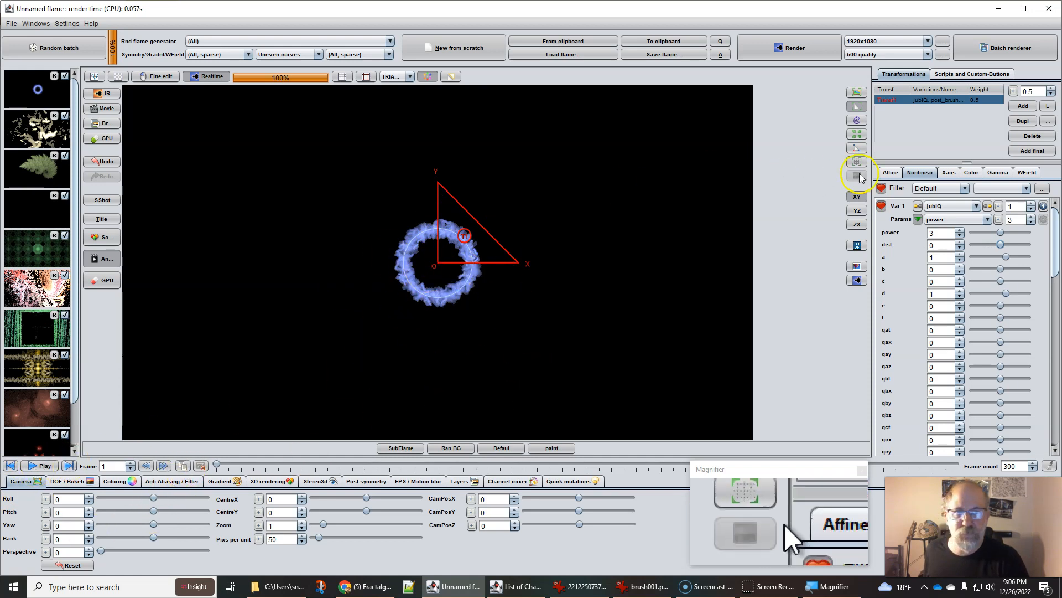
# Step: Add a second transformation, move and rotate its triangle beside the first one, and raise the pixels per unit to 201.6
pyautogui.click(1023, 106)
pyautogui.moveTo(474, 251)
pyautogui.mouseDown()
pyautogui.moveTo(555, 251)
pyautogui.moveTo(482, 264)
pyautogui.mouseUp()
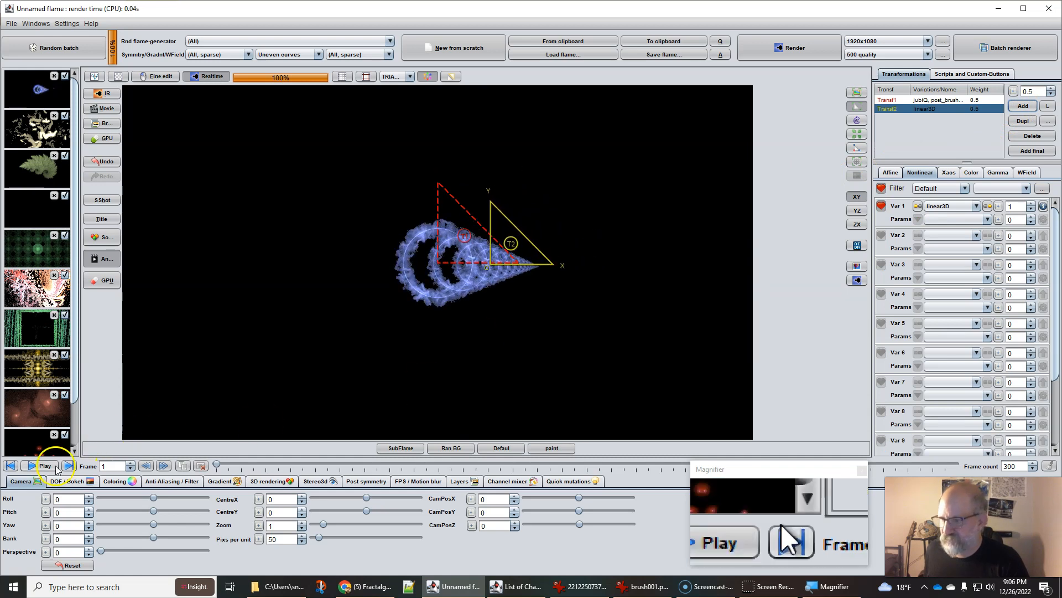
pyautogui.moveTo(277, 539); pyautogui.dragTo(486, 553)
pyautogui.moveTo(510, 249); pyautogui.dragTo(481, 326)
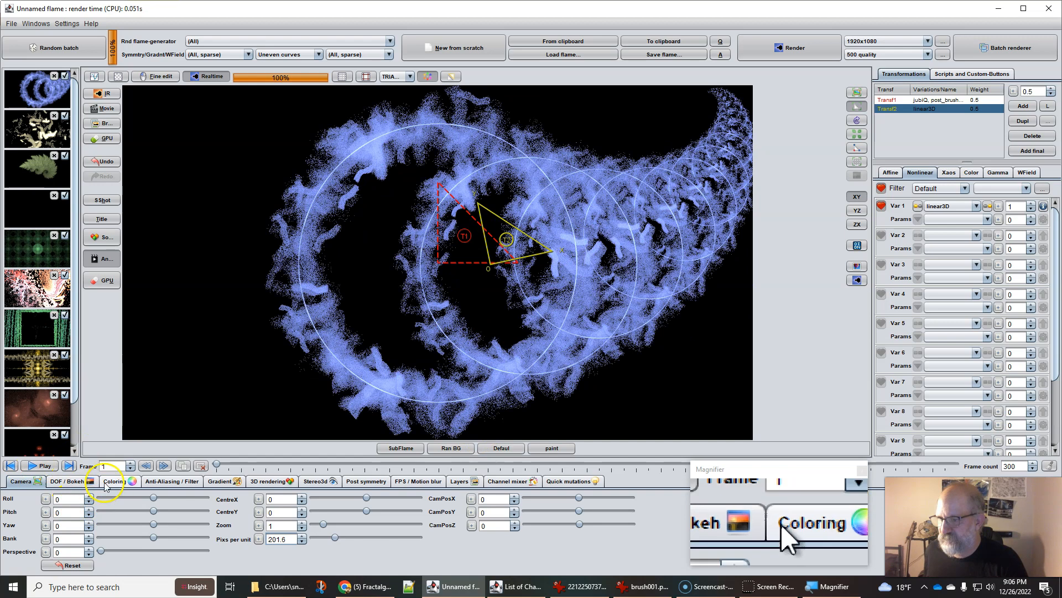
# Step: Randomize the transformations' colors and color speeds using the gradient tools until the spiral shows mixed colors
pyautogui.click(114, 480)
pyautogui.click(220, 481)
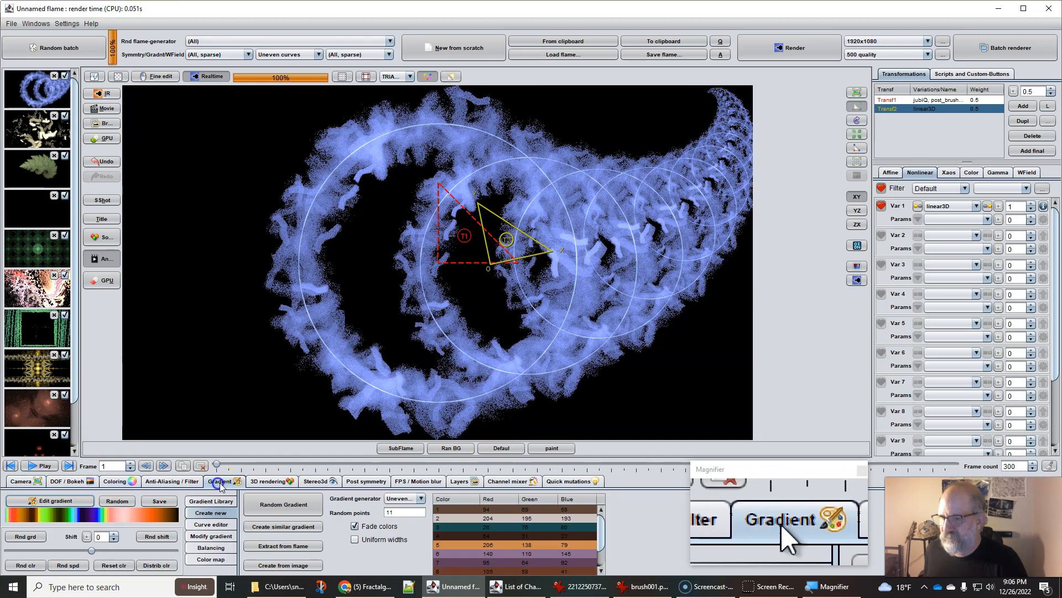
pyautogui.click(45, 565)
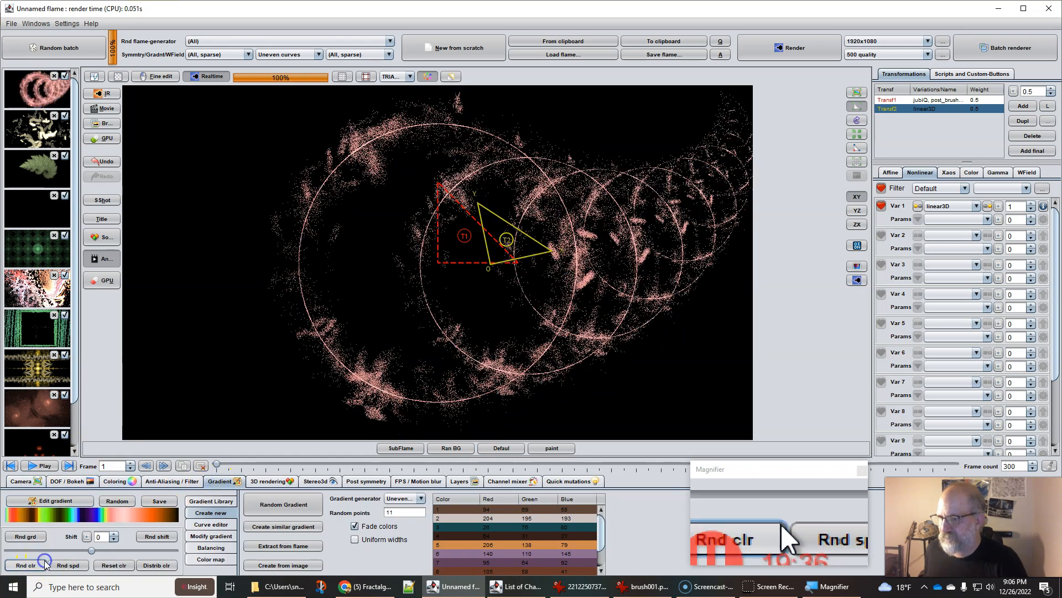
pyautogui.click(79, 565)
pyautogui.click(79, 562)
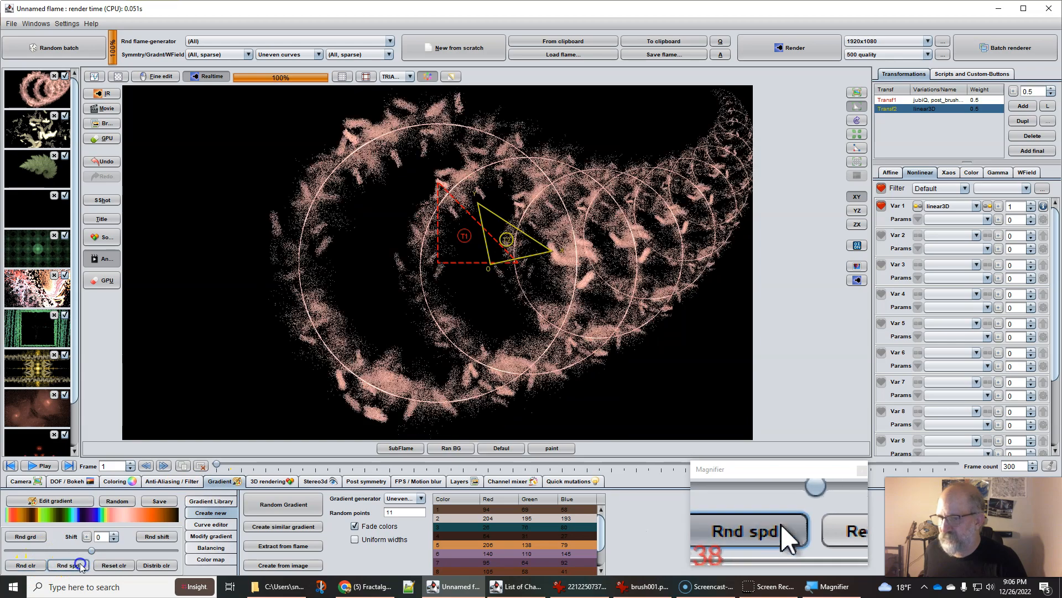
pyautogui.click(80, 563)
pyautogui.click(81, 564)
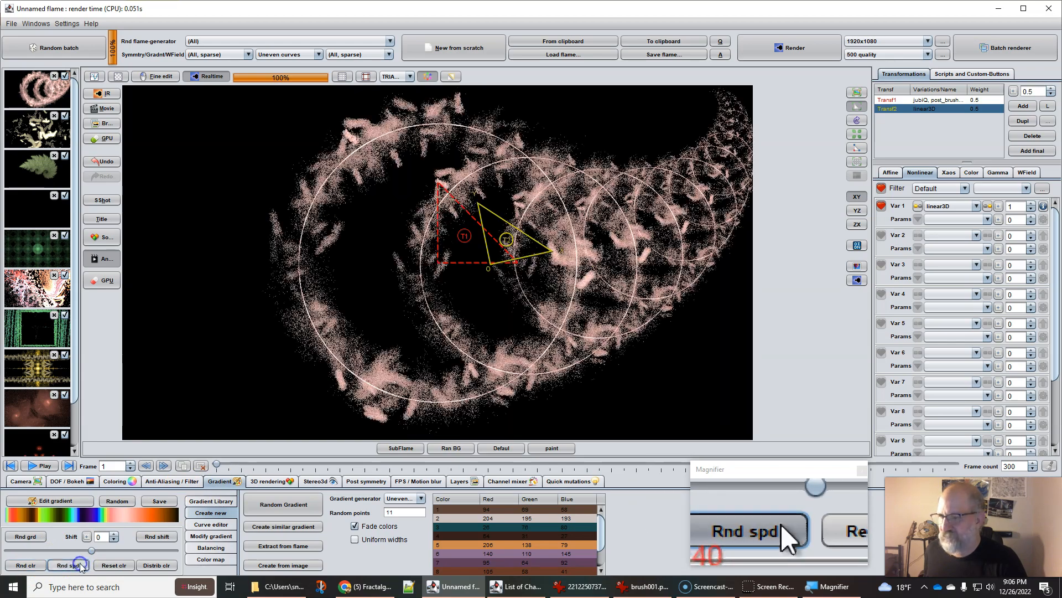
pyautogui.click(44, 565)
pyautogui.click(44, 565)
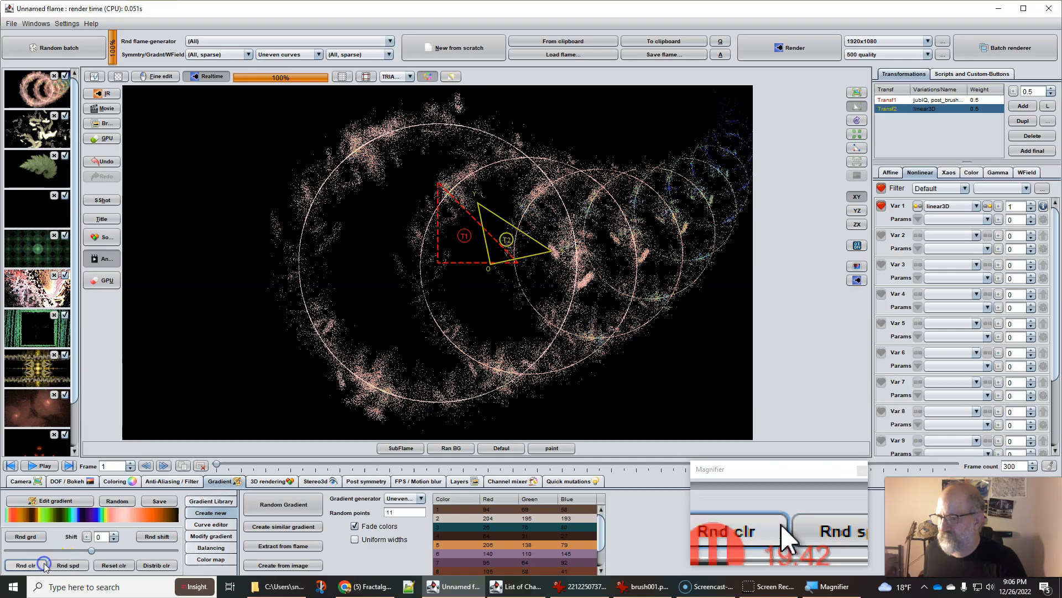
# Step: Move the second transformation's triangle inward over the first one and lower its color value to near 0
pyautogui.moveTo(548, 270); pyautogui.dragTo(499, 277)
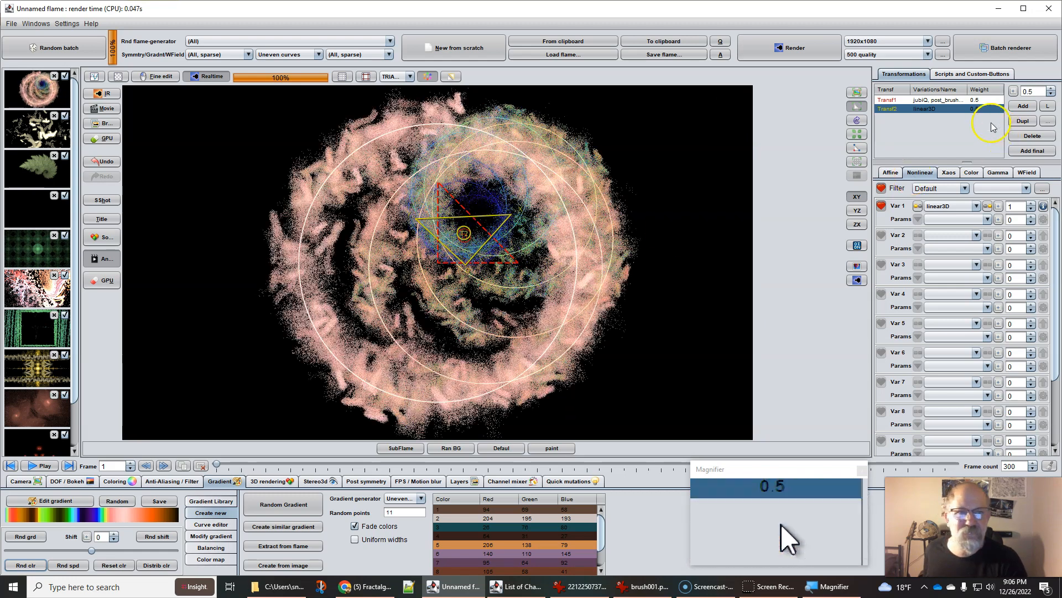
pyautogui.click(972, 173)
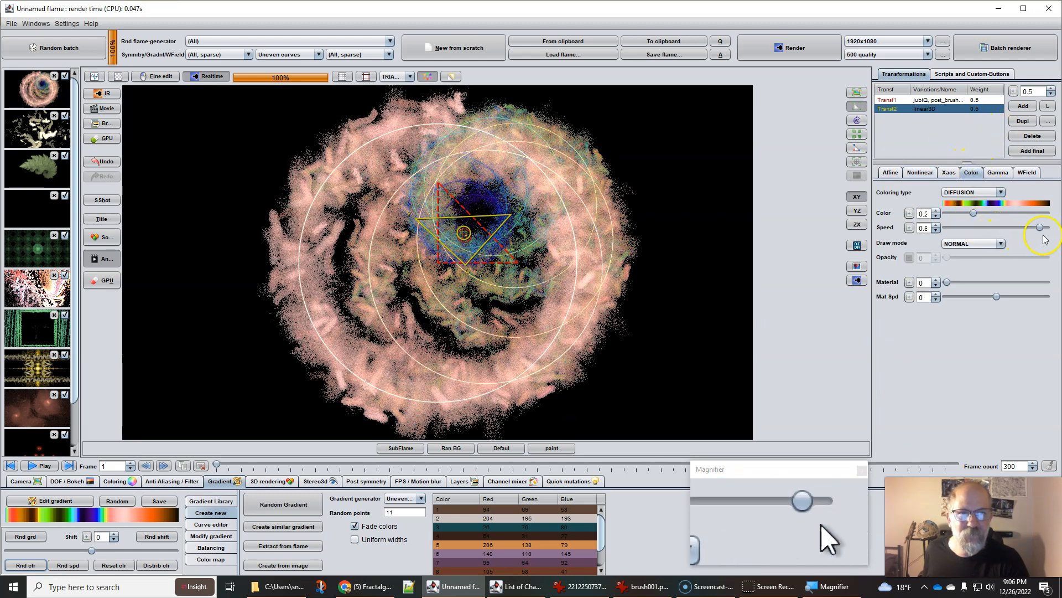
pyautogui.moveTo(975, 216); pyautogui.dragTo(953, 213)
# Step: Scale down the second transformation's triangle slightly and reposition it to form a nested spiral of brushed rings
pyautogui.scroll(1, 476, 241)
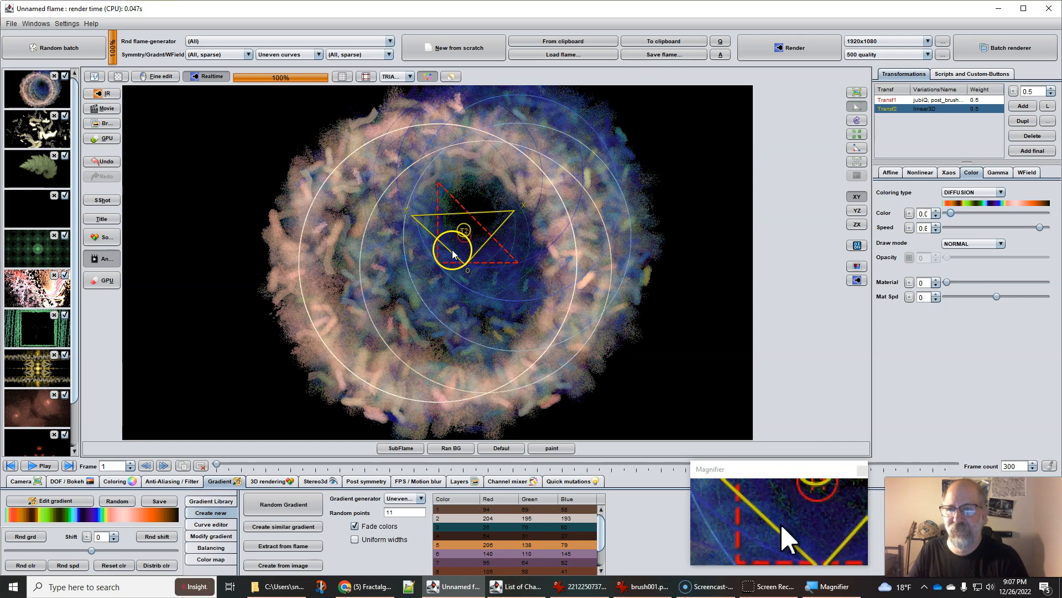
pyautogui.scroll(-1, 480, 239)
pyautogui.scroll(-2, 481, 241)
pyautogui.moveTo(478, 261)
pyautogui.mouseDown()
pyautogui.moveTo(474, 275)
pyautogui.moveTo(477, 259)
pyautogui.moveTo(471, 265)
pyautogui.mouseUp()
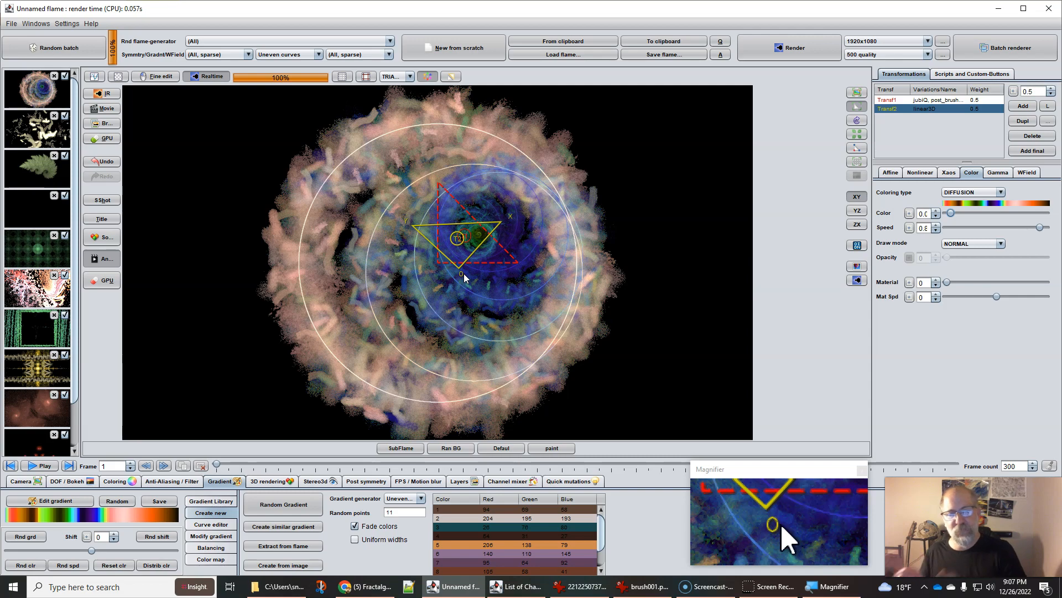
pyautogui.moveTo(453, 264); pyautogui.dragTo(504, 284)
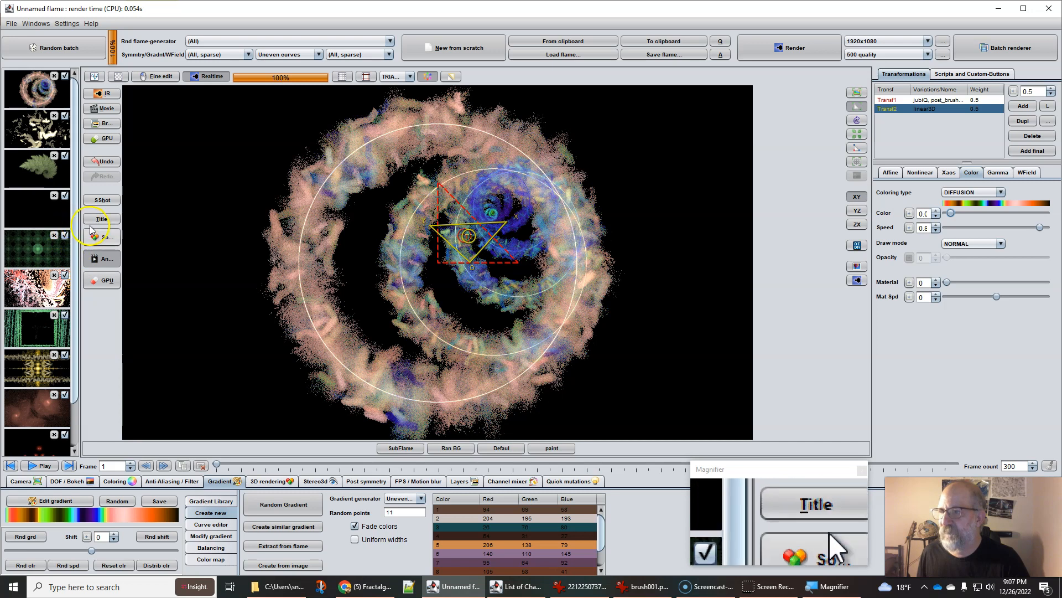
# Step: Load the golden Mickey-pattern flame from the thumbnails into the editor and show its third transformation's nonlinear variations
pyautogui.scroll(-3, 75, 215)
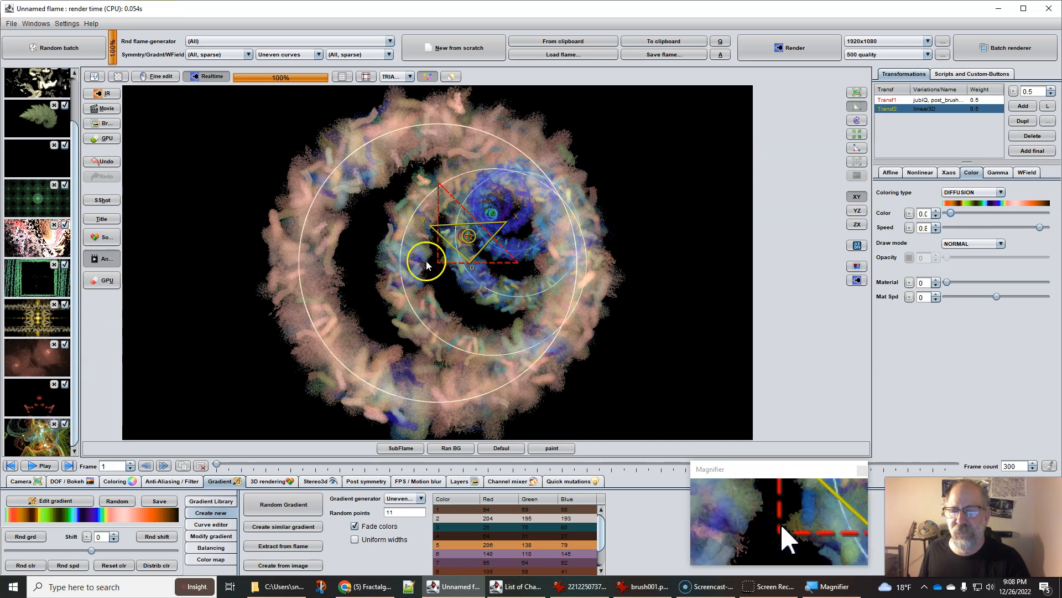
pyautogui.click(46, 323)
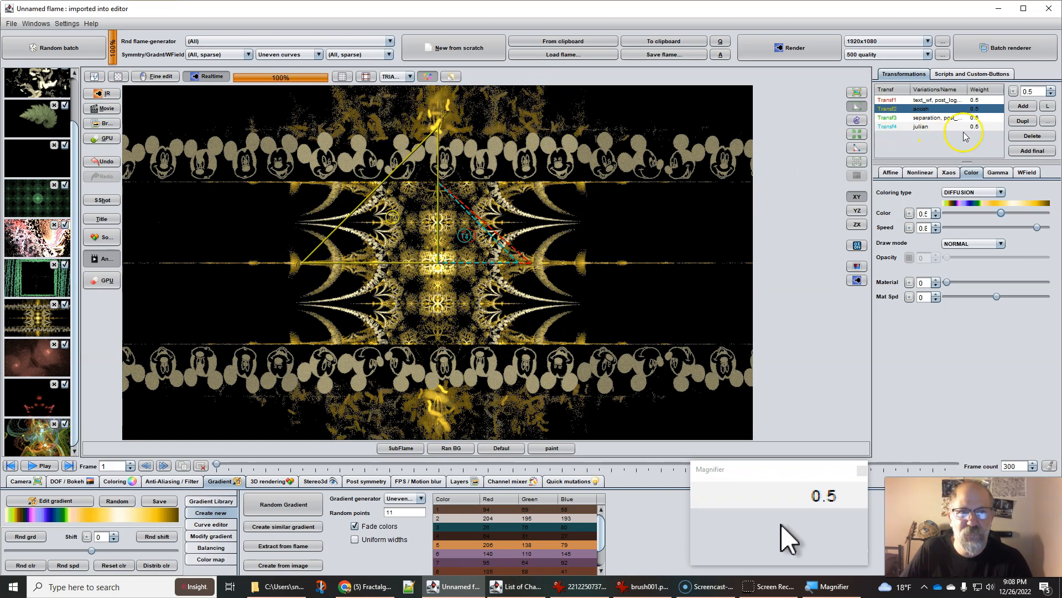
pyautogui.click(942, 118)
pyautogui.click(921, 173)
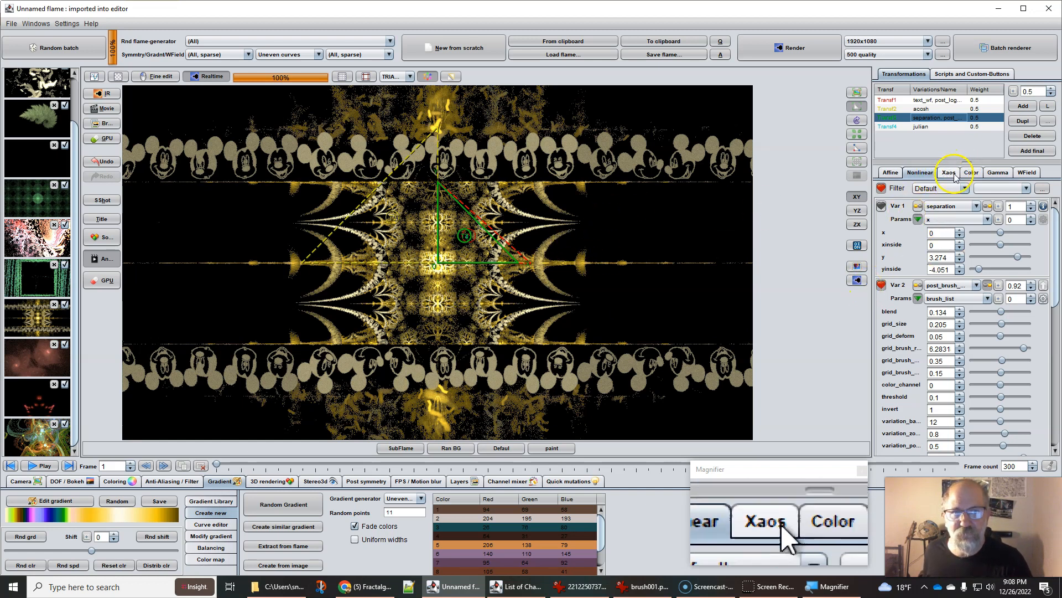
# Step: Add a final transformation with the post brush stroke as its second variation, at an amount of about 0.87
pyautogui.click(1020, 154)
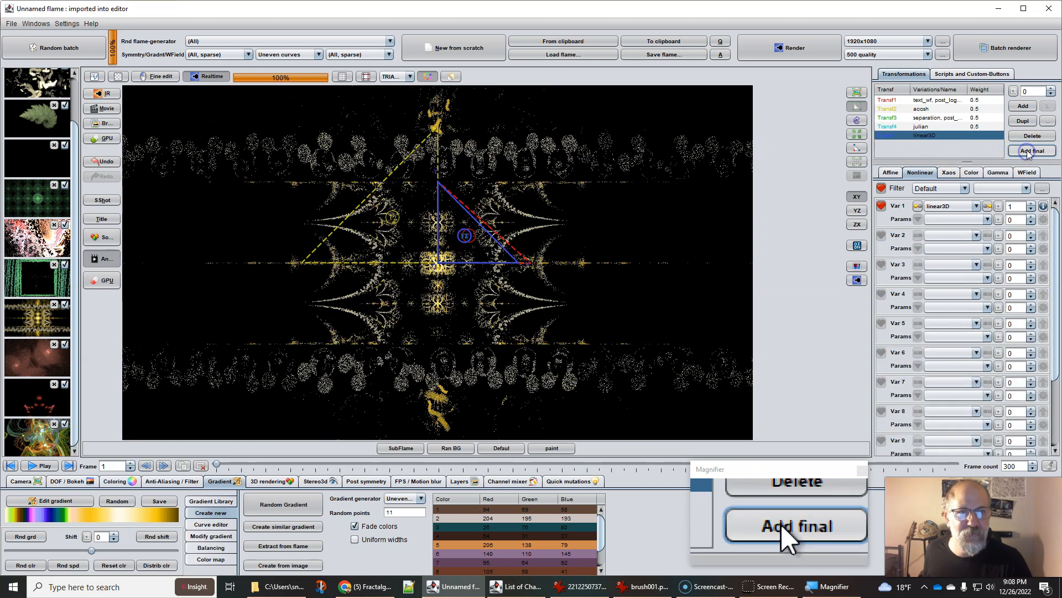
pyautogui.click(942, 237)
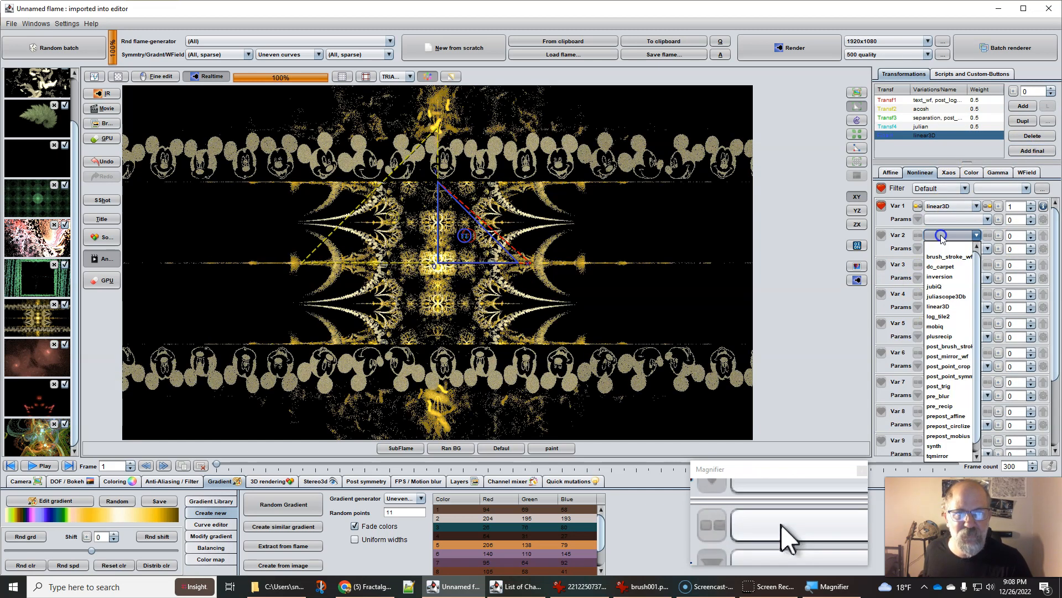
pyautogui.click(945, 347)
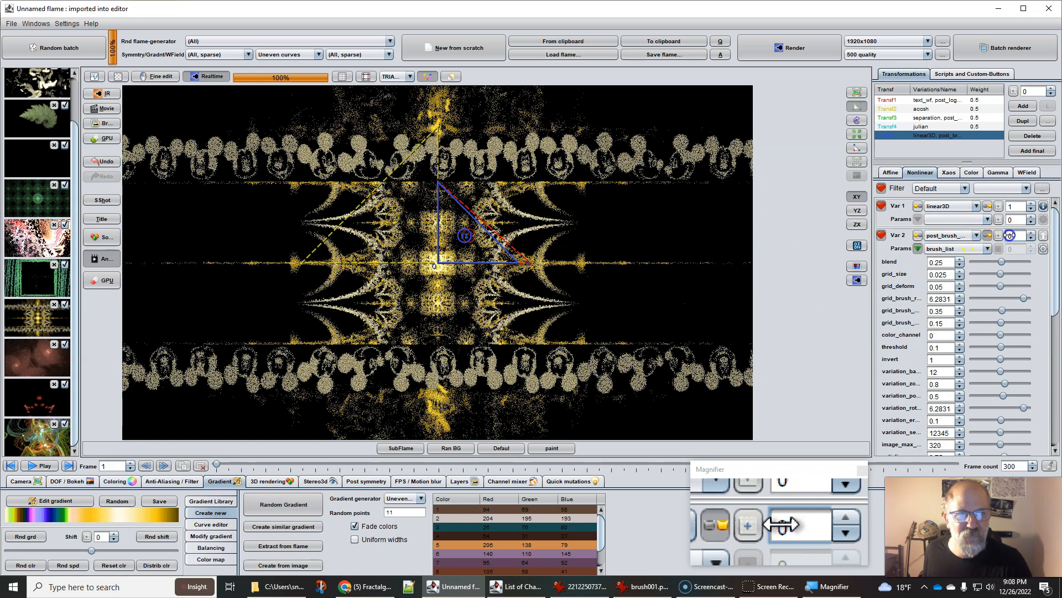
pyautogui.moveTo(1009, 235); pyautogui.dragTo(1058, 236)
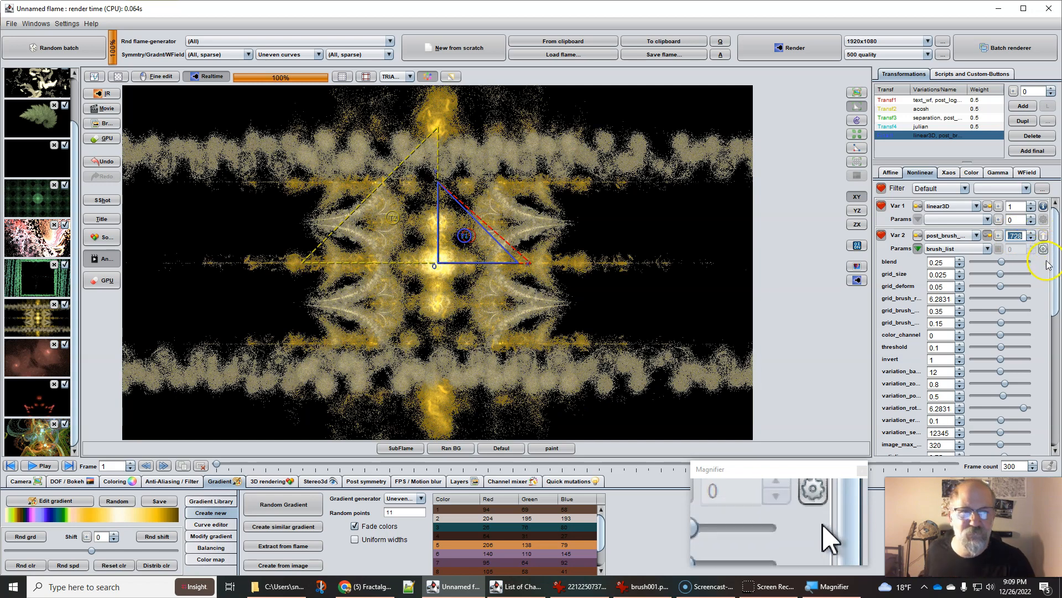
pyautogui.moveTo(1012, 236); pyautogui.dragTo(1028, 235)
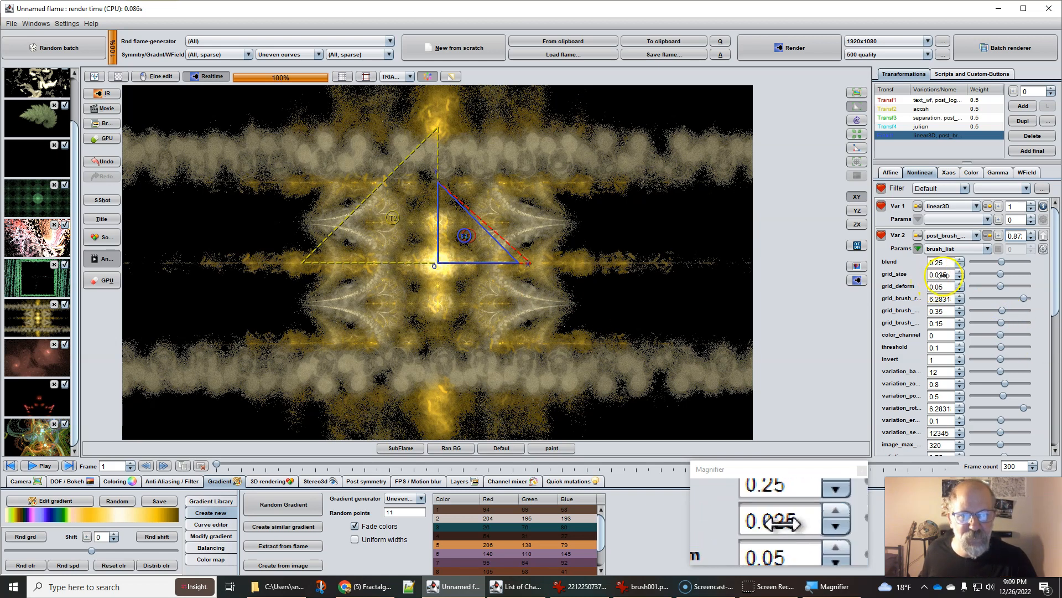
# Step: Set the final transformation's post brush stroke parameters to grid_deform 1.906 and grid_size 0.165
pyautogui.moveTo(941, 274); pyautogui.dragTo(978, 277)
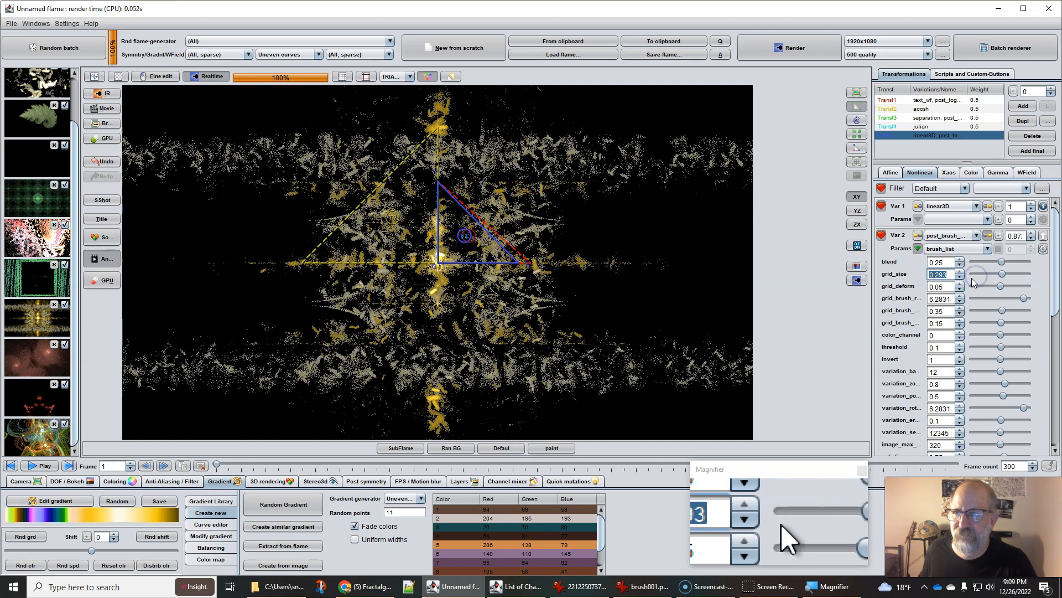
pyautogui.click(934, 286)
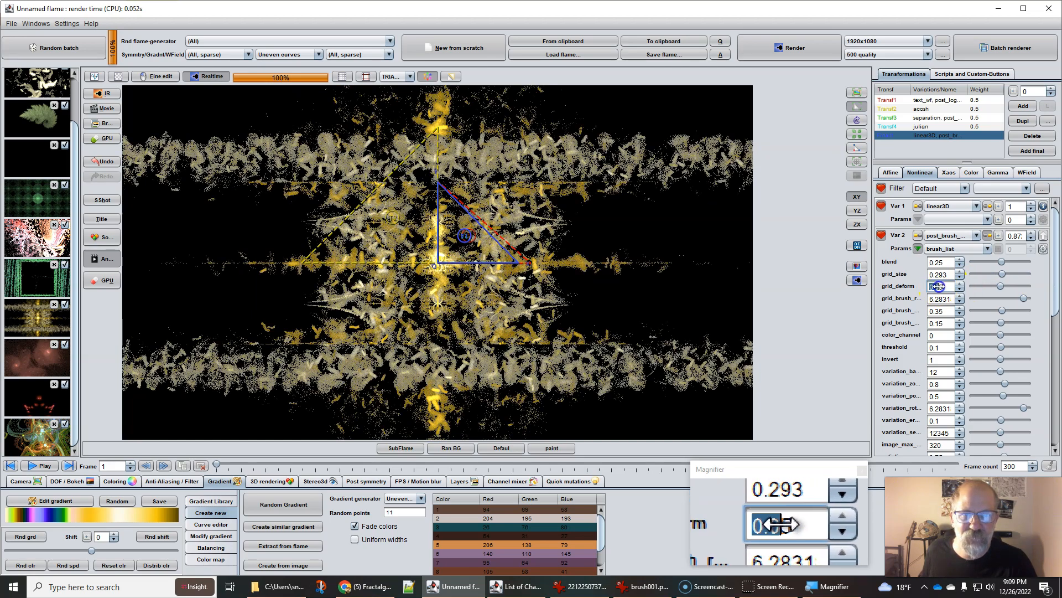
pyautogui.moveTo(1000, 287); pyautogui.dragTo(1058, 287)
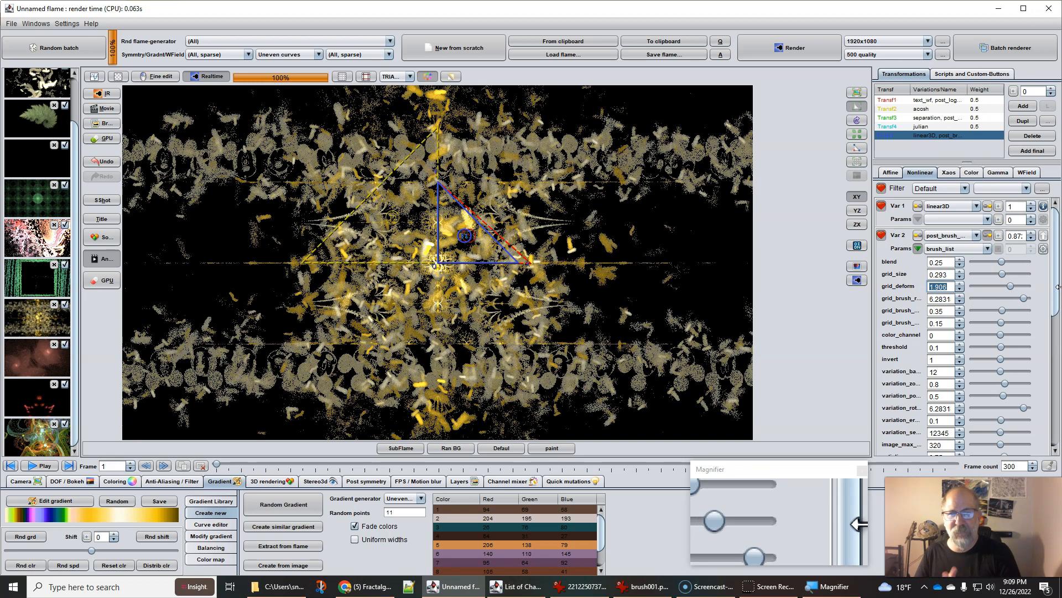
pyautogui.moveTo(941, 275); pyautogui.dragTo(910, 285)
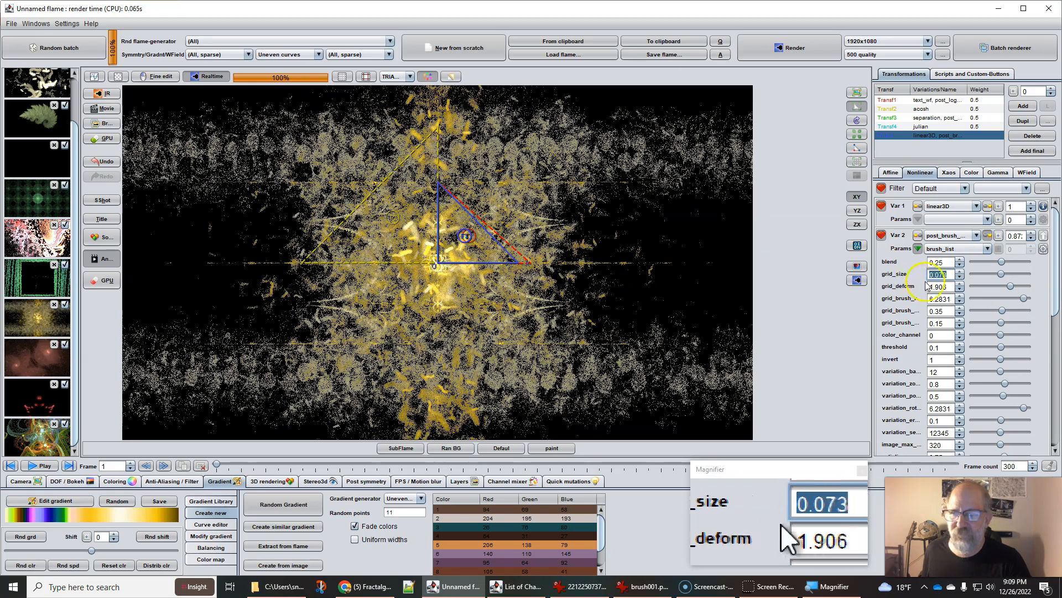
pyautogui.moveTo(942, 274); pyautogui.dragTo(953, 274)
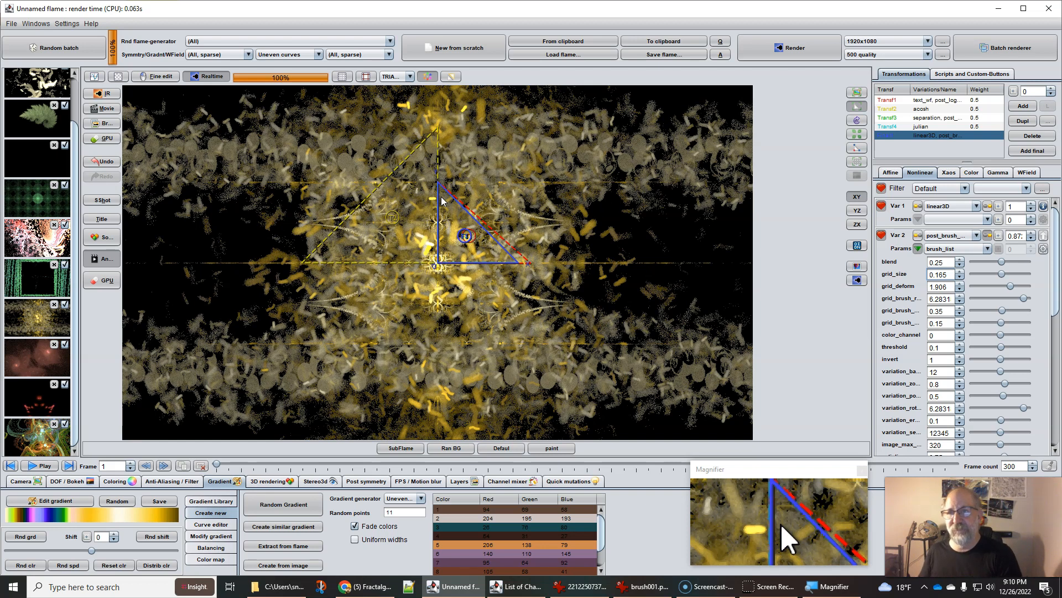
pyautogui.click(483, 128)
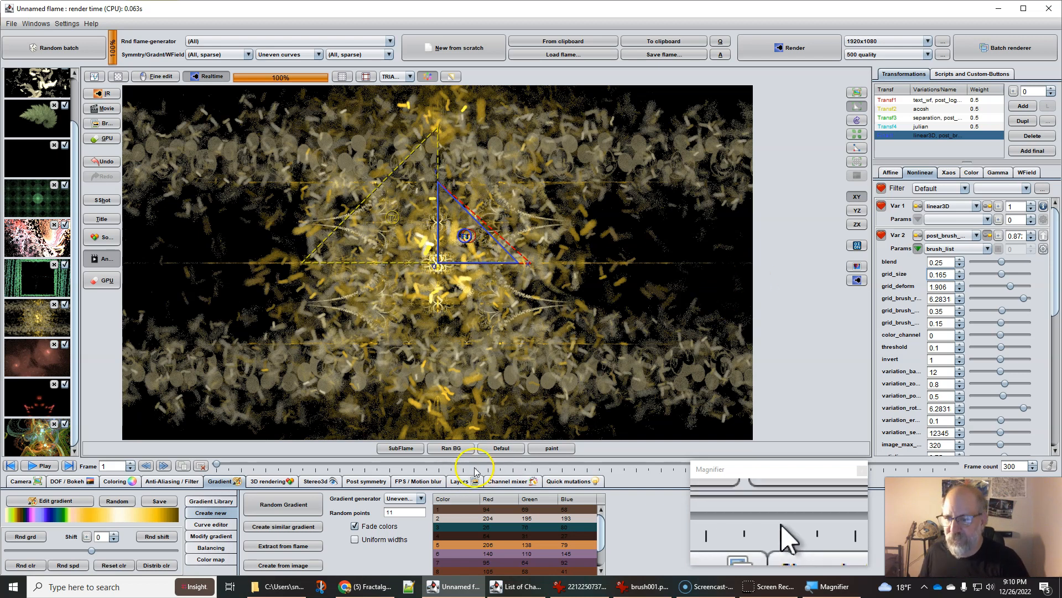
# Step: Switch to IrfanView and look back through the brush stroke renders from 2212250737.png to 2212201008.png
pyautogui.click(276, 586)
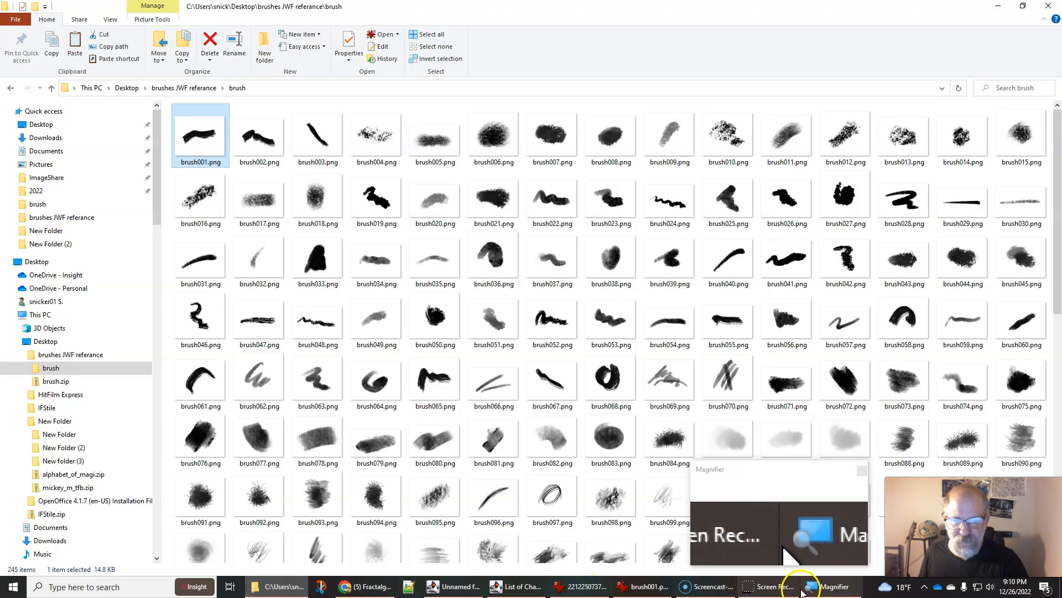
pyautogui.click(581, 586)
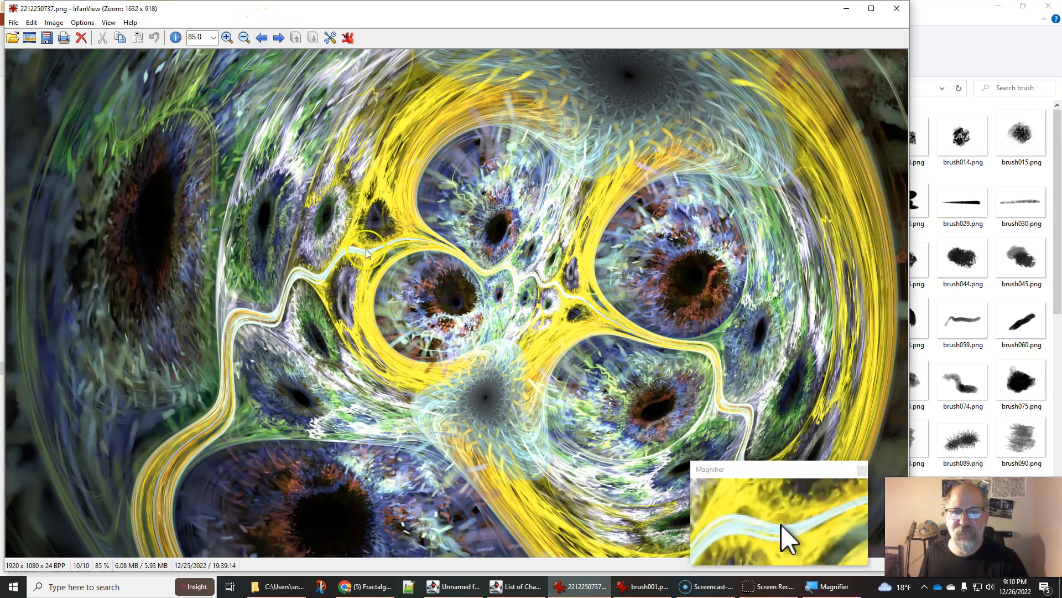
pyautogui.click(263, 38)
pyautogui.click(264, 36)
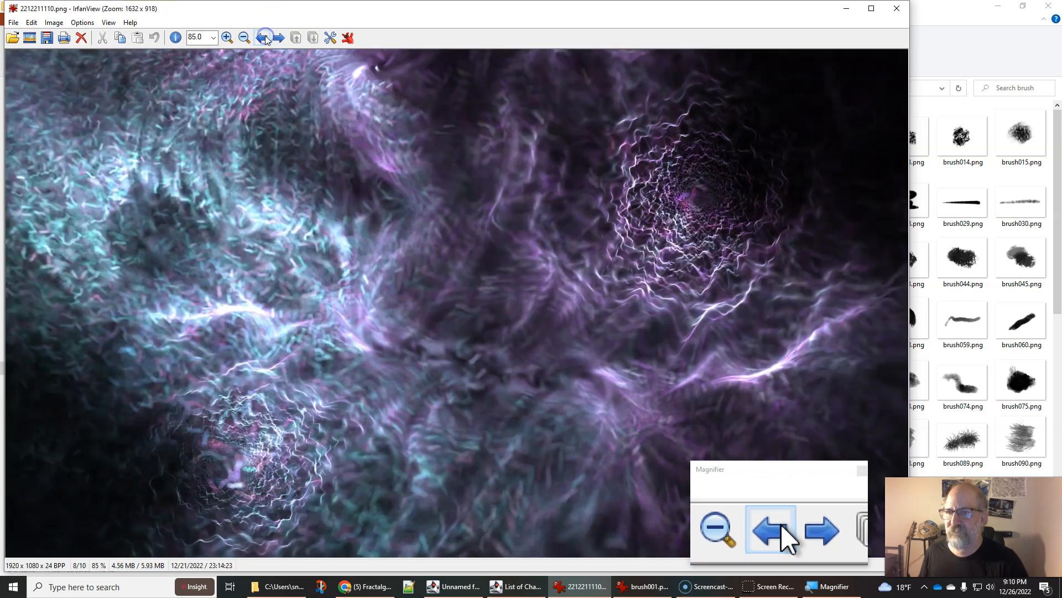
pyautogui.click(265, 37)
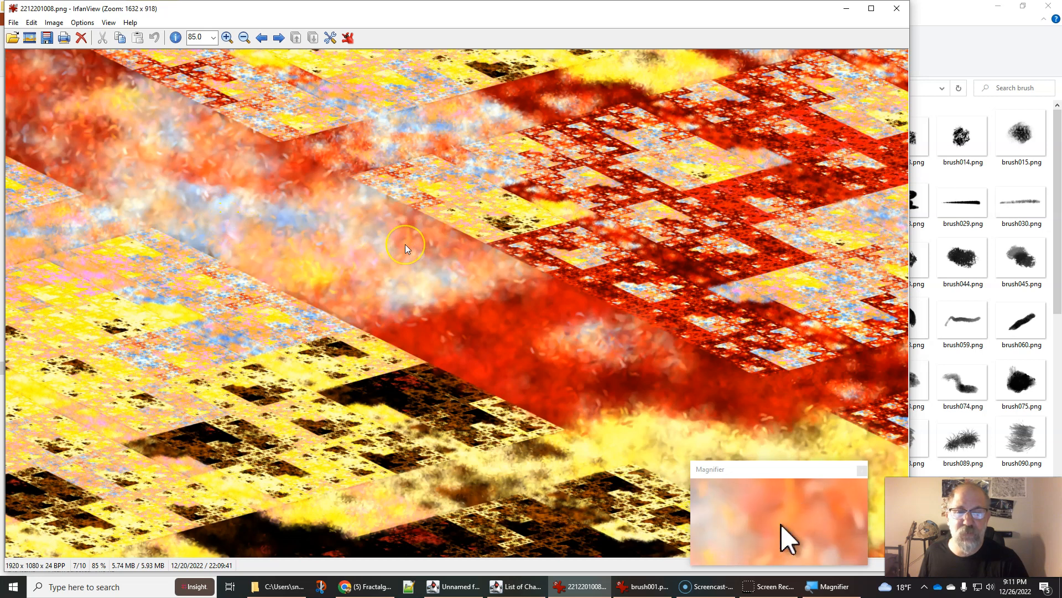
pyautogui.scroll(-1, 323, 267)
pyautogui.scroll(1, 323, 266)
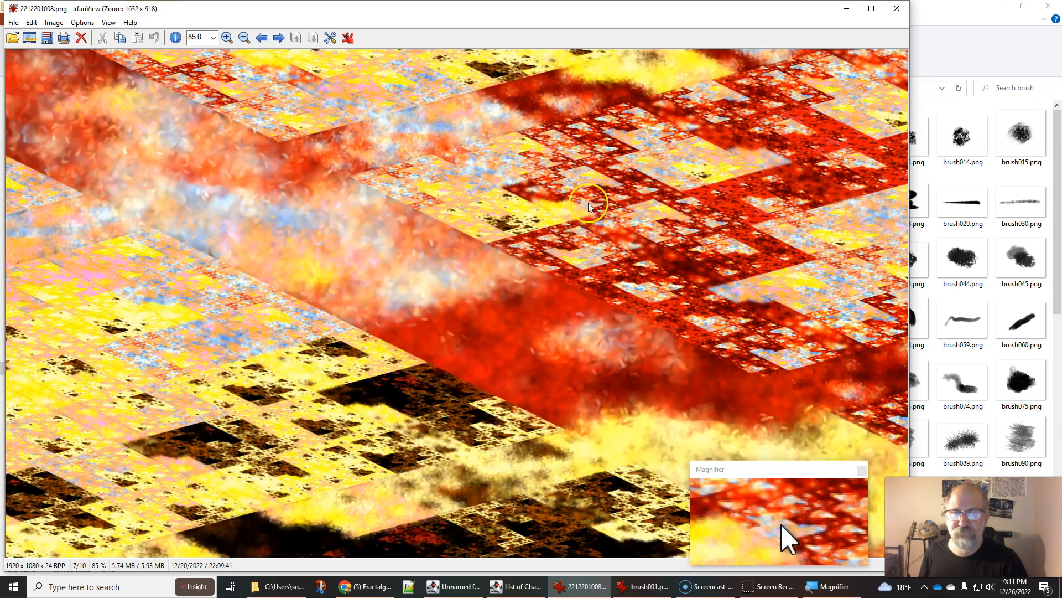
pyautogui.click(977, 28)
# Step: Return to JWildfire and browse the flame files in the New Folder folder on the Desktop for loading
pyautogui.click(453, 585)
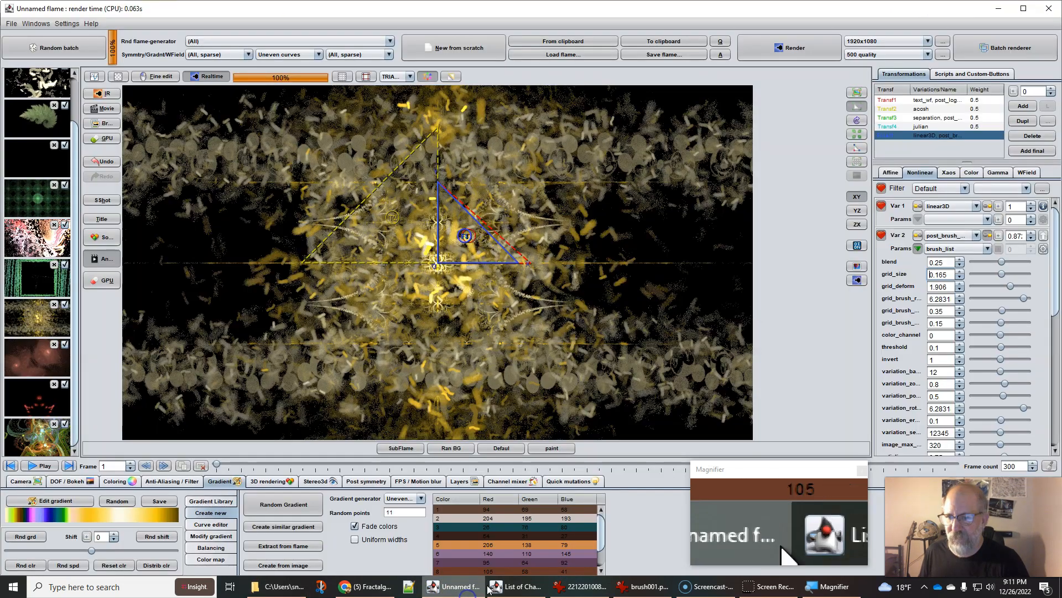
pyautogui.click(555, 58)
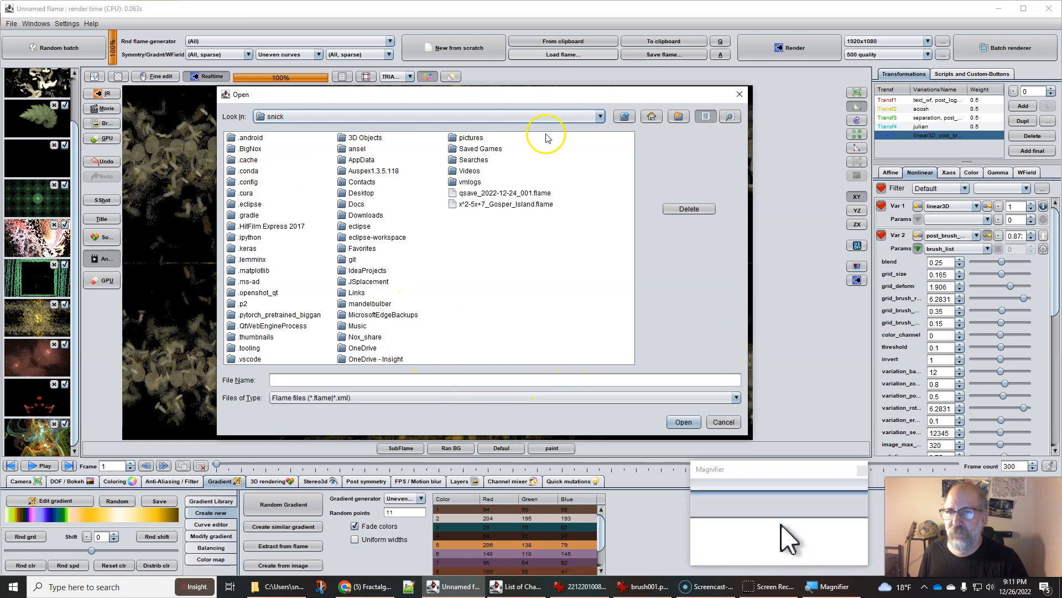
pyautogui.click(603, 117)
pyautogui.scroll(3, 498, 166)
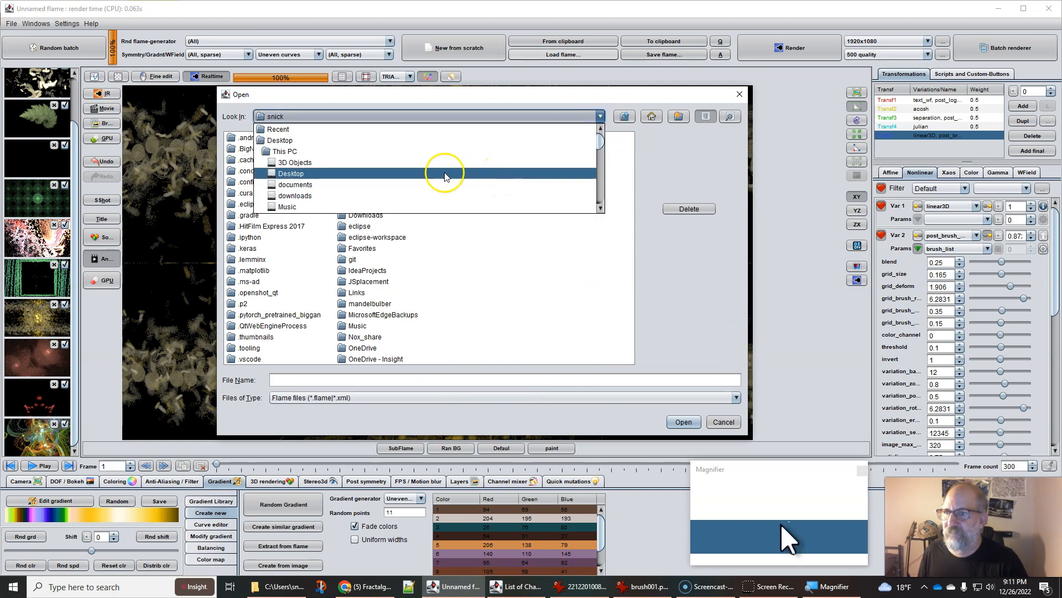
pyautogui.click(301, 139)
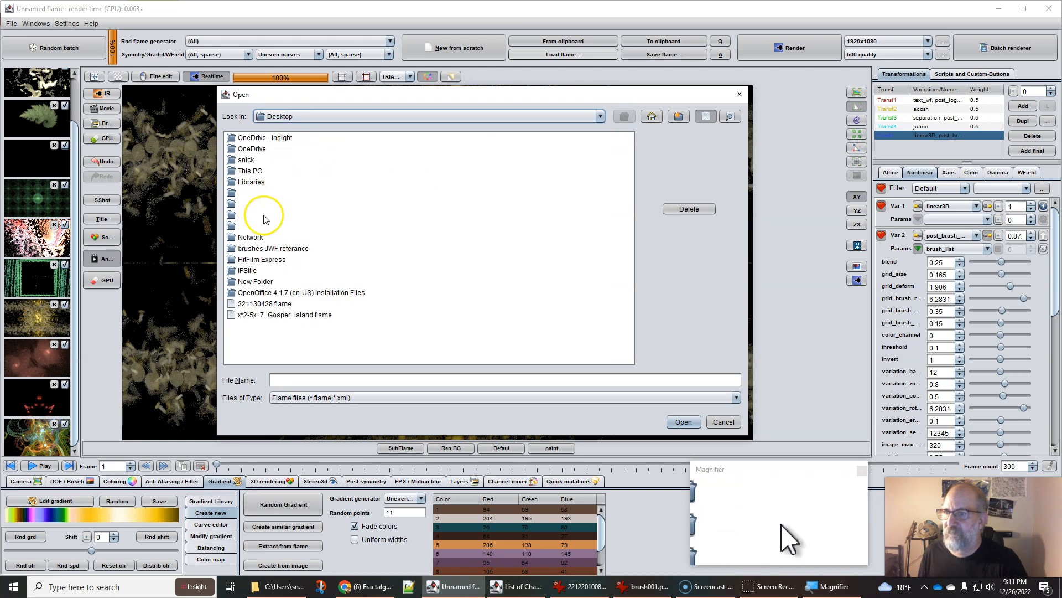
pyautogui.click(244, 282)
pyautogui.doubleClick(246, 286)
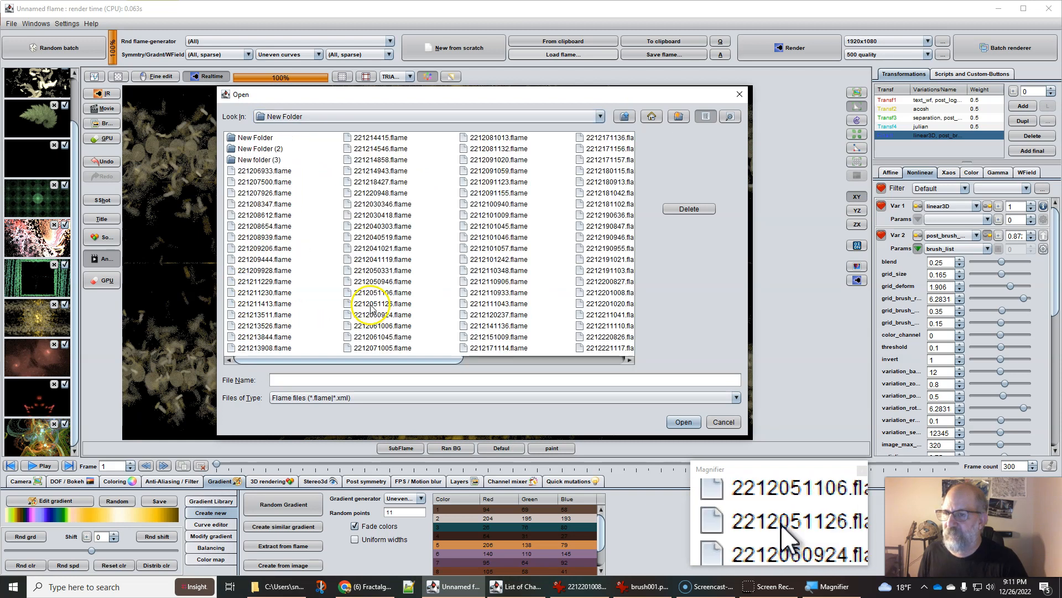
pyautogui.hscroll(3, 469, 307)
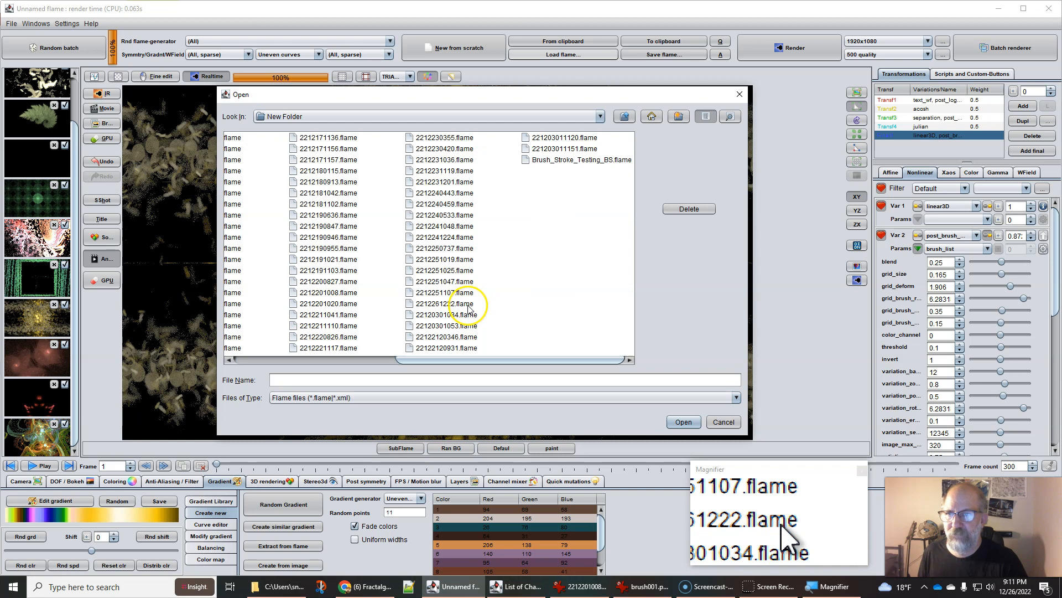
# Step: Preview several saved flames and load 2212201008.flame into the editor
pyautogui.click(313, 349)
pyautogui.click(321, 337)
pyautogui.click(321, 336)
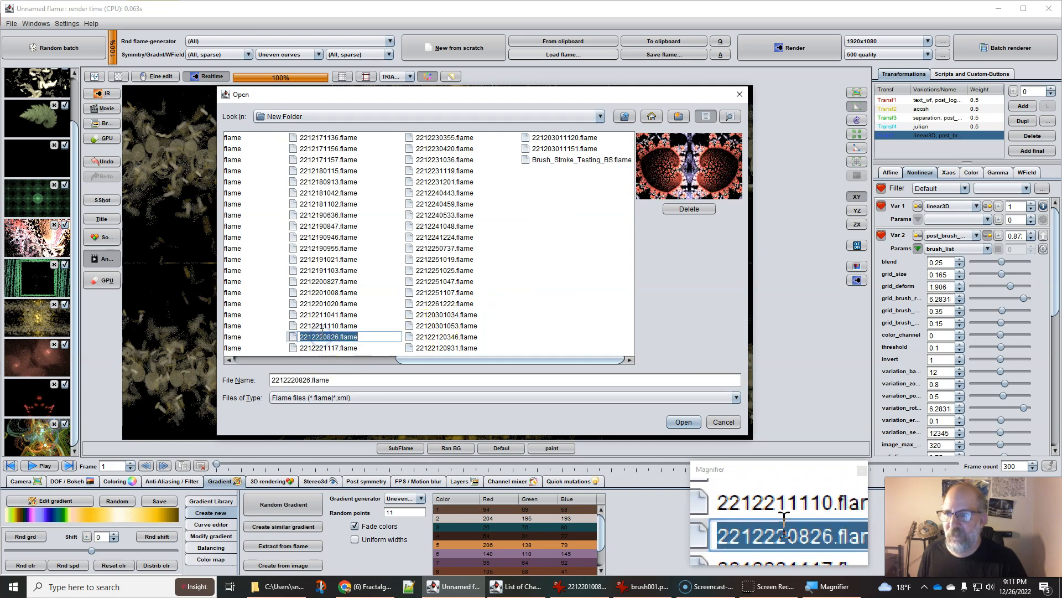
pyautogui.click(323, 326)
pyautogui.click(326, 315)
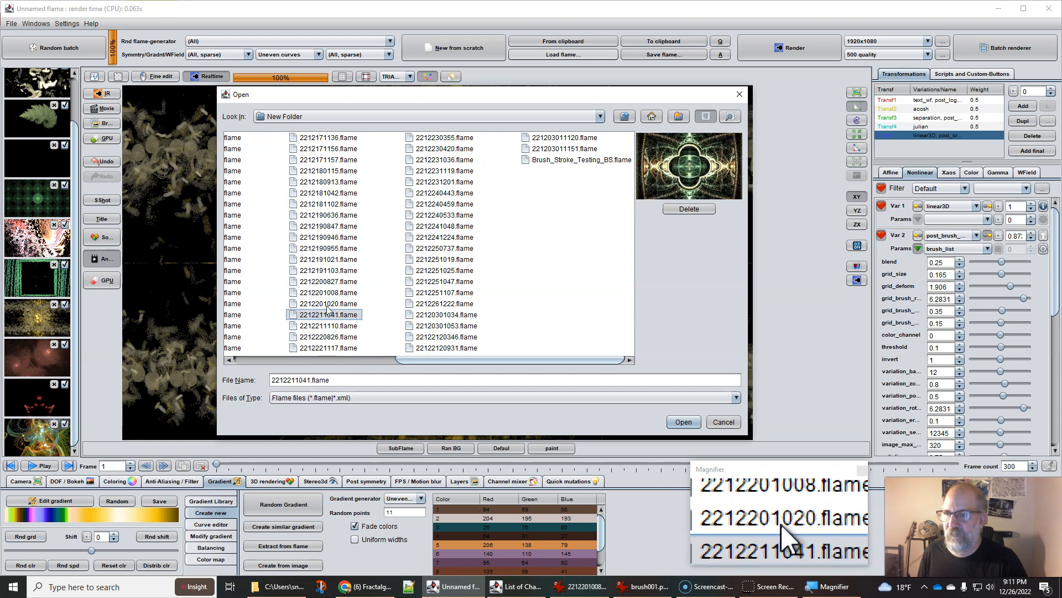
pyautogui.click(327, 304)
pyautogui.click(326, 292)
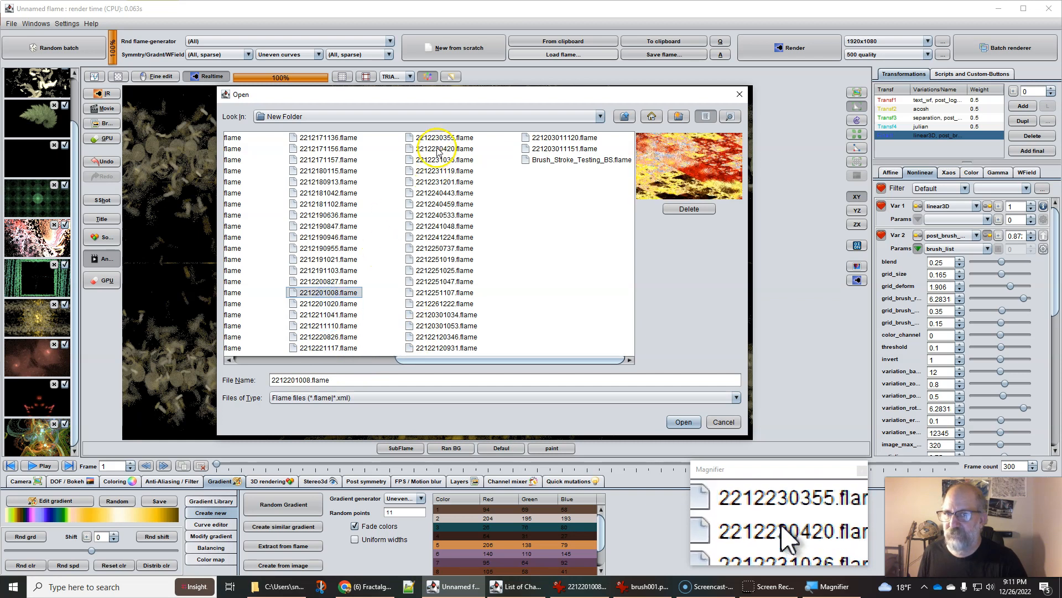
pyautogui.click(682, 421)
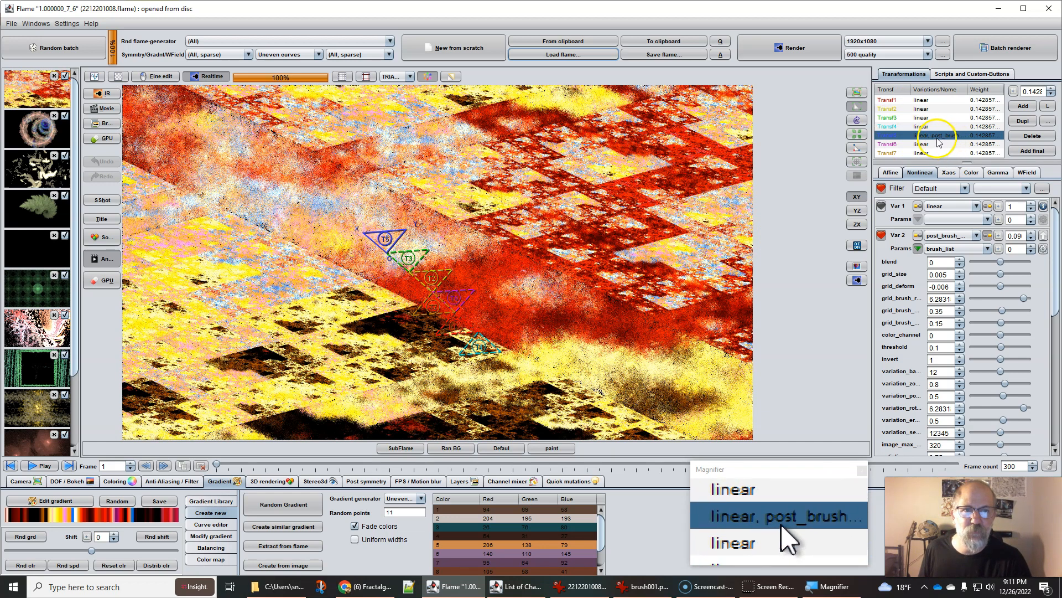
# Step: Select the fifth transformation and adjust its post brush stroke blend, ending at 0.548
pyautogui.click(920, 139)
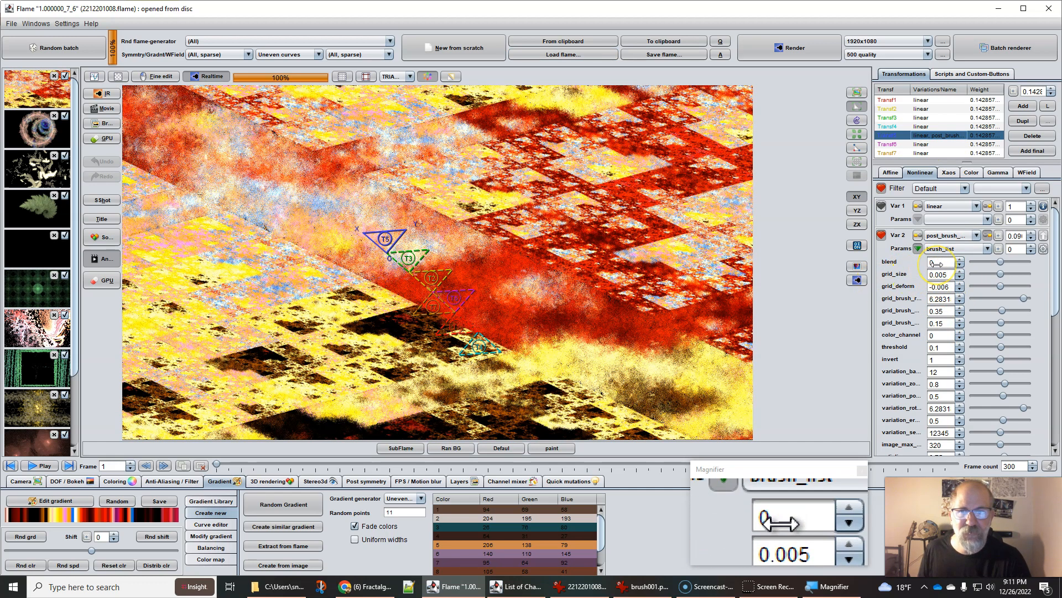
pyautogui.click(935, 265)
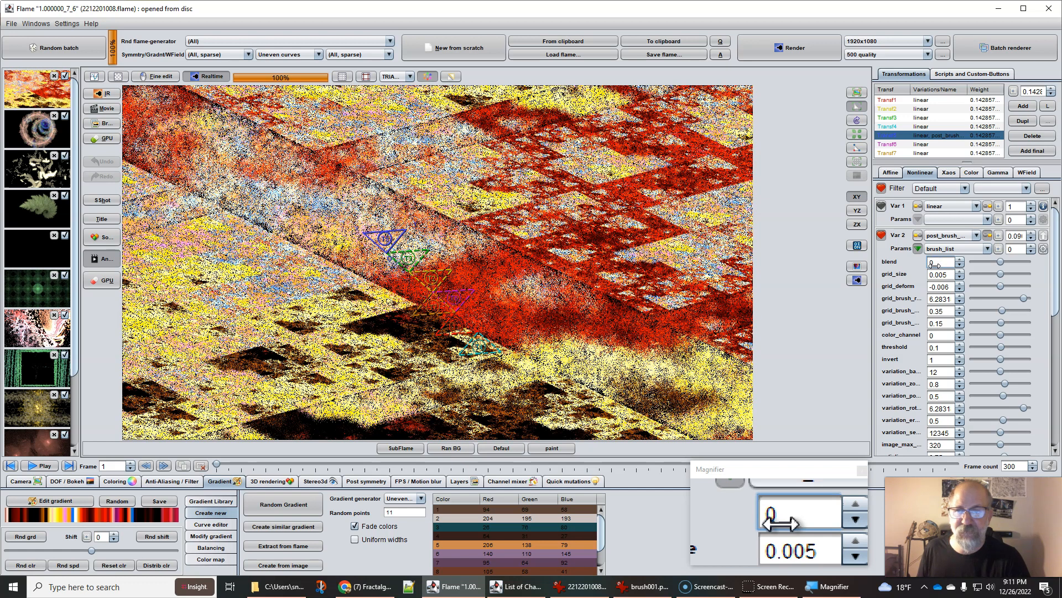
pyautogui.click(939, 210)
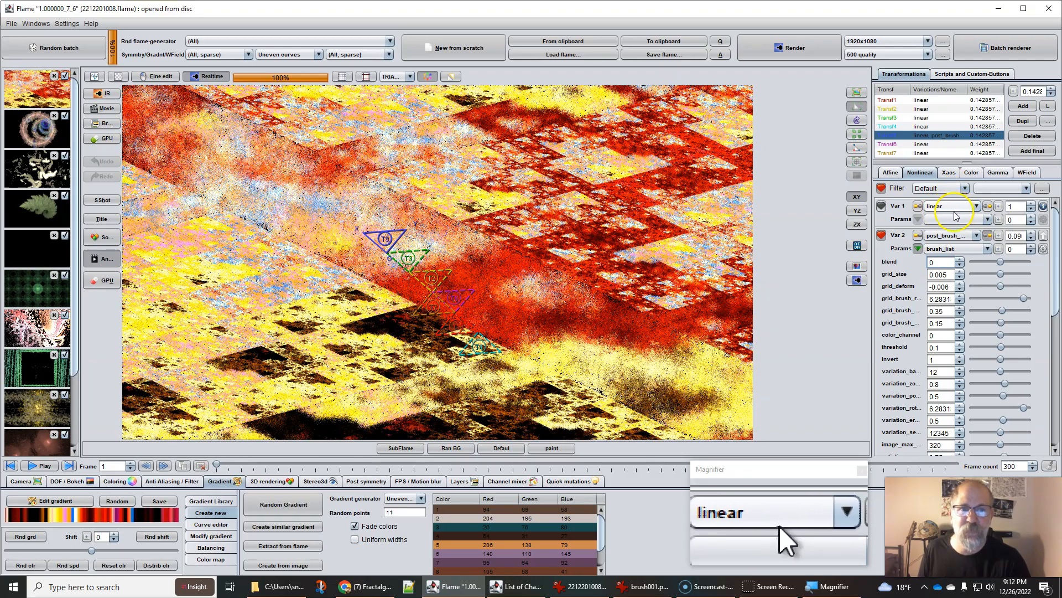
pyautogui.moveTo(941, 262); pyautogui.dragTo(1034, 265)
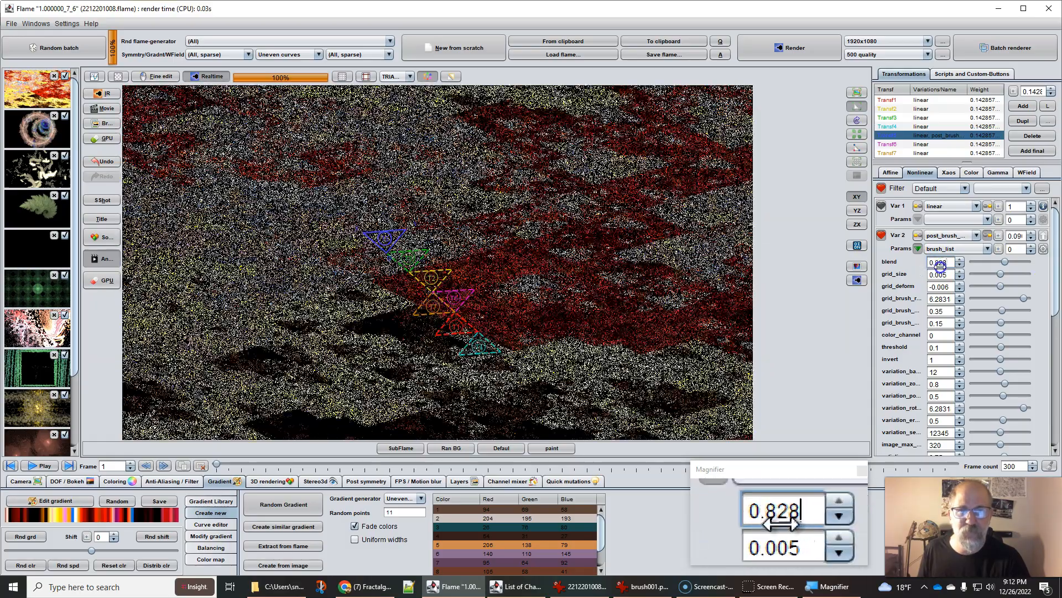
pyautogui.moveTo(939, 267); pyautogui.dragTo(939, 265)
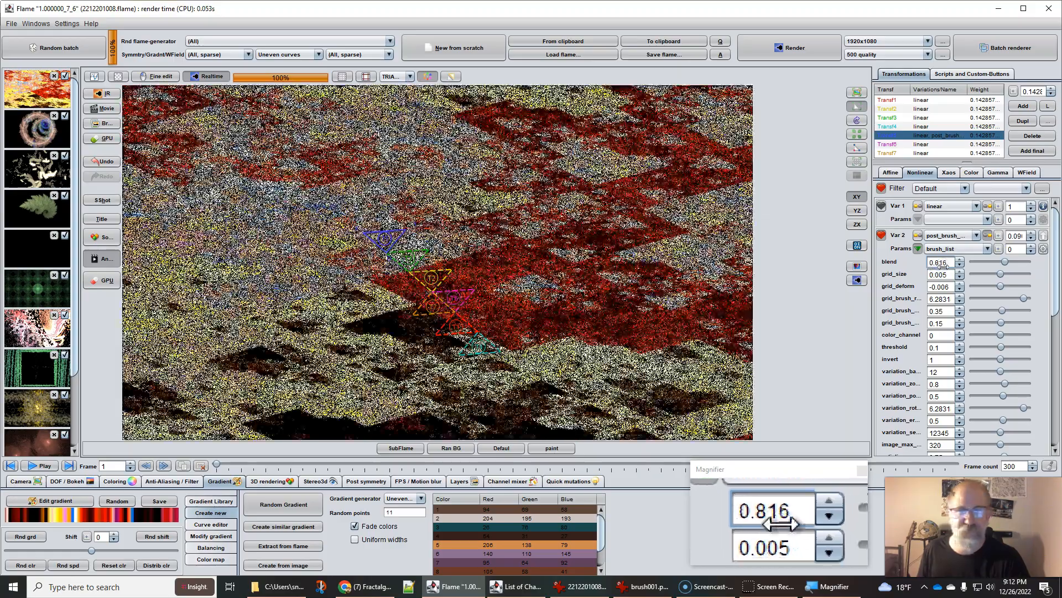
pyautogui.moveTo(940, 265); pyautogui.dragTo(903, 274)
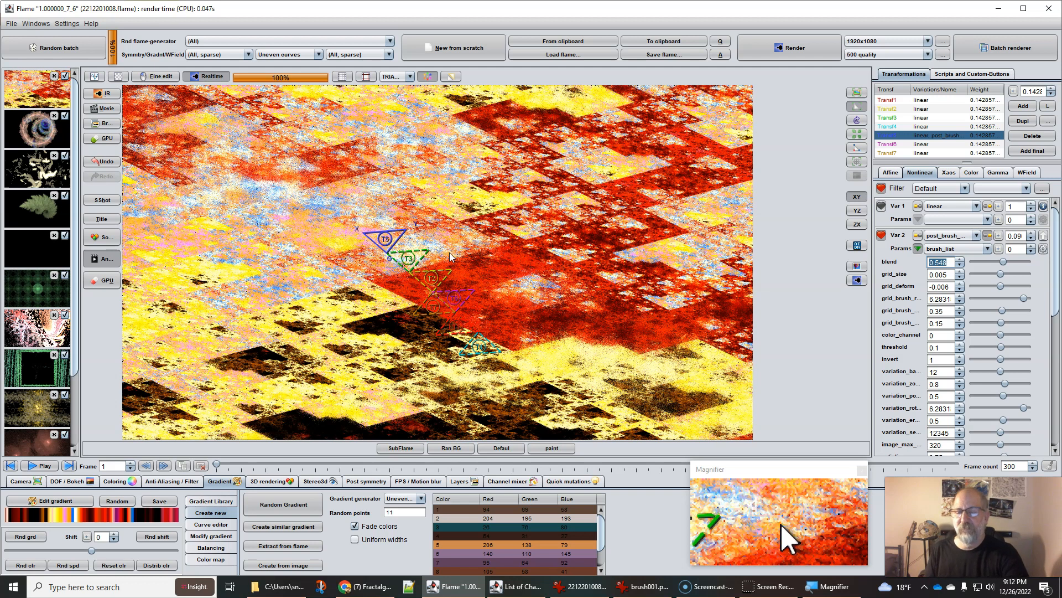
pyautogui.hotkey('alt', 'Tab')
pyautogui.hotkey('alt', 'Tab')
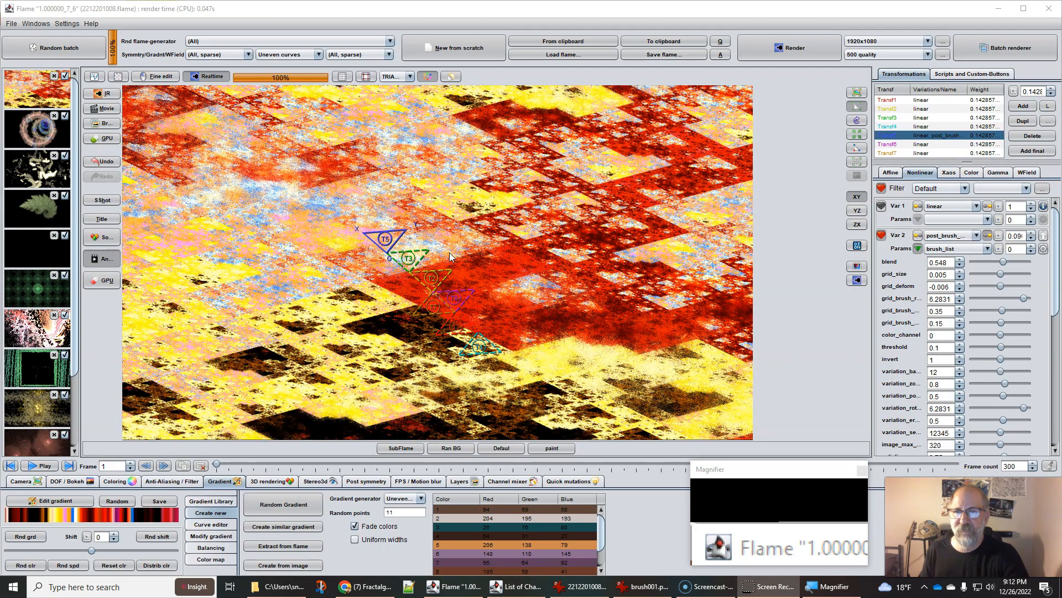
pyautogui.click(490, 241)
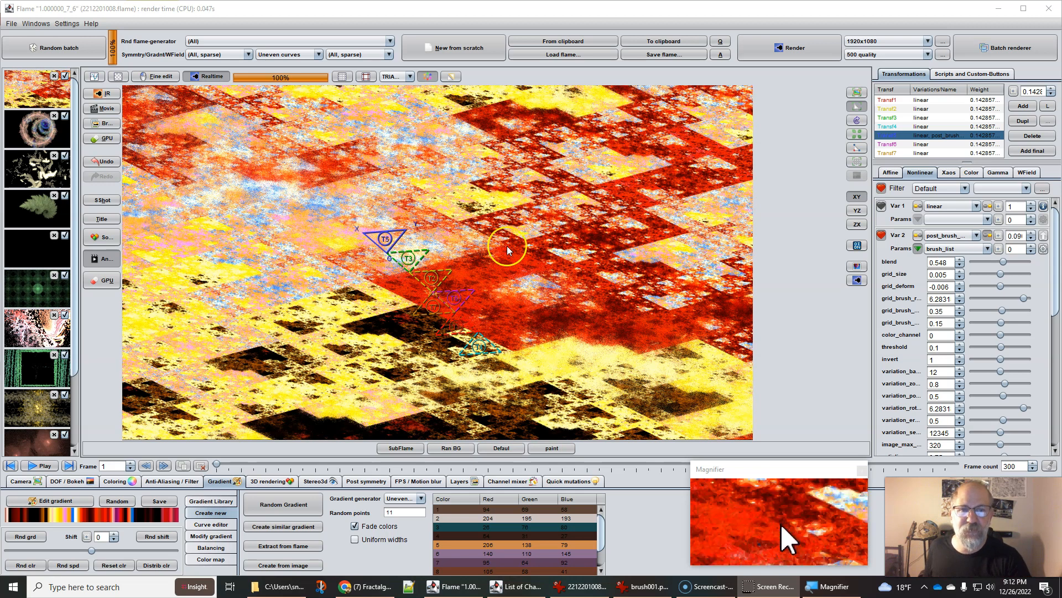
pyautogui.click(960, 273)
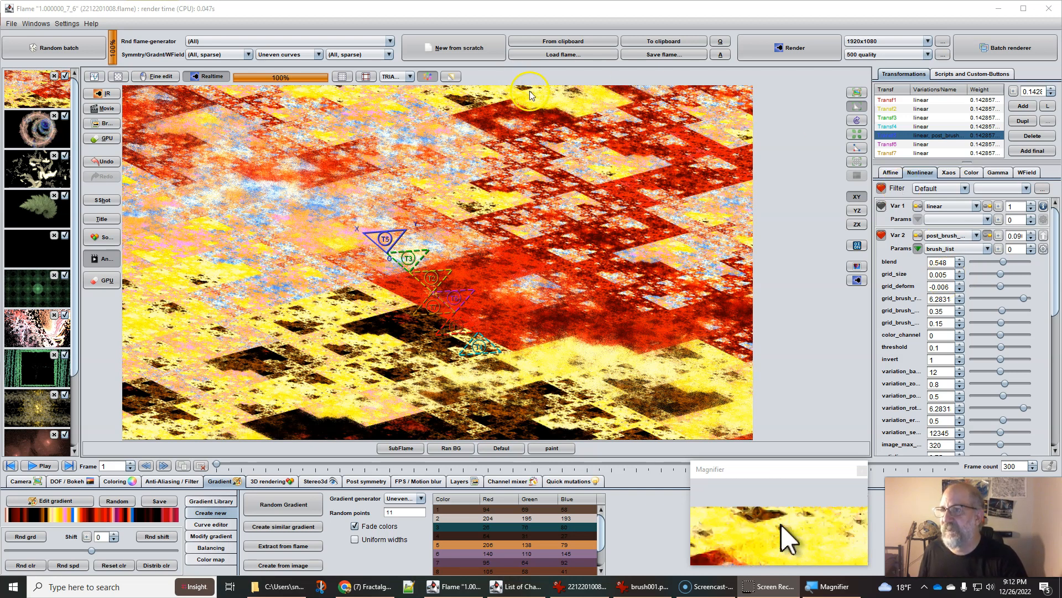
# Step: Generate a random batch with the Painterly flame generator, symmetry None, gradient (All) and weighting field None
pyautogui.click(207, 45)
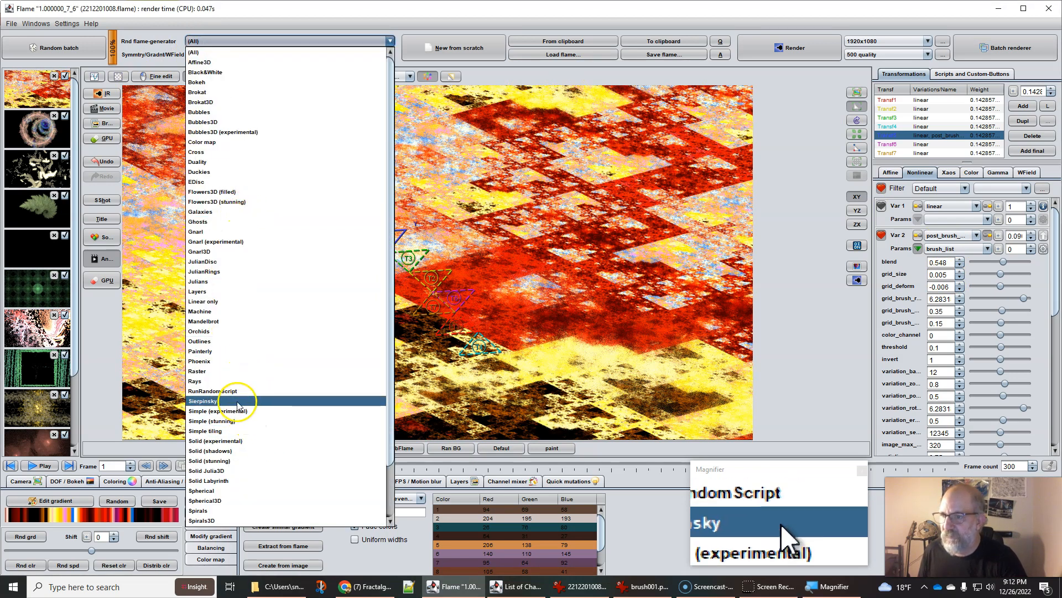
pyautogui.click(203, 354)
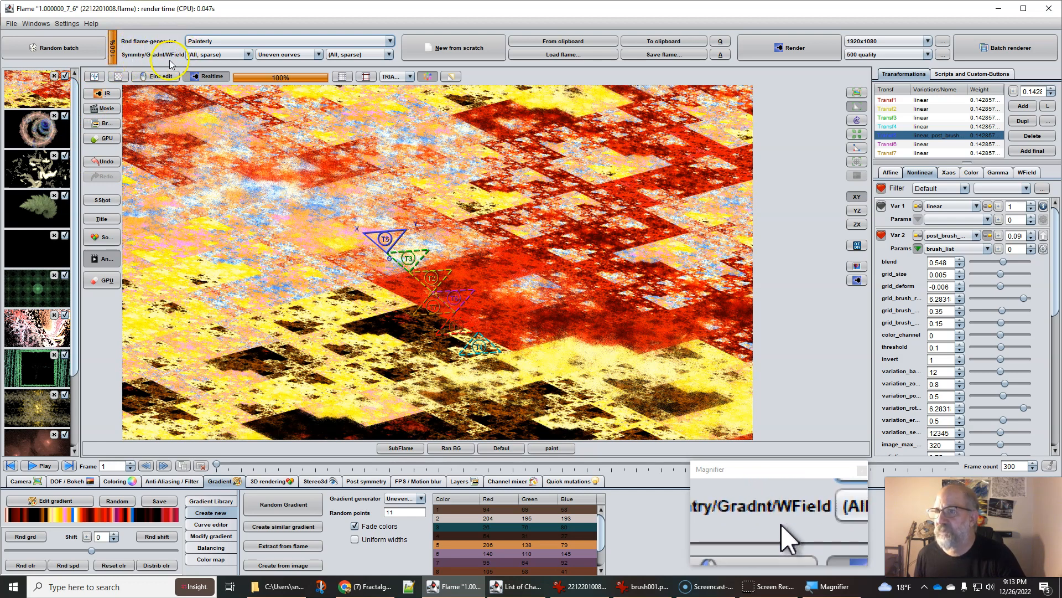
pyautogui.click(222, 55)
pyautogui.click(225, 65)
pyautogui.click(285, 54)
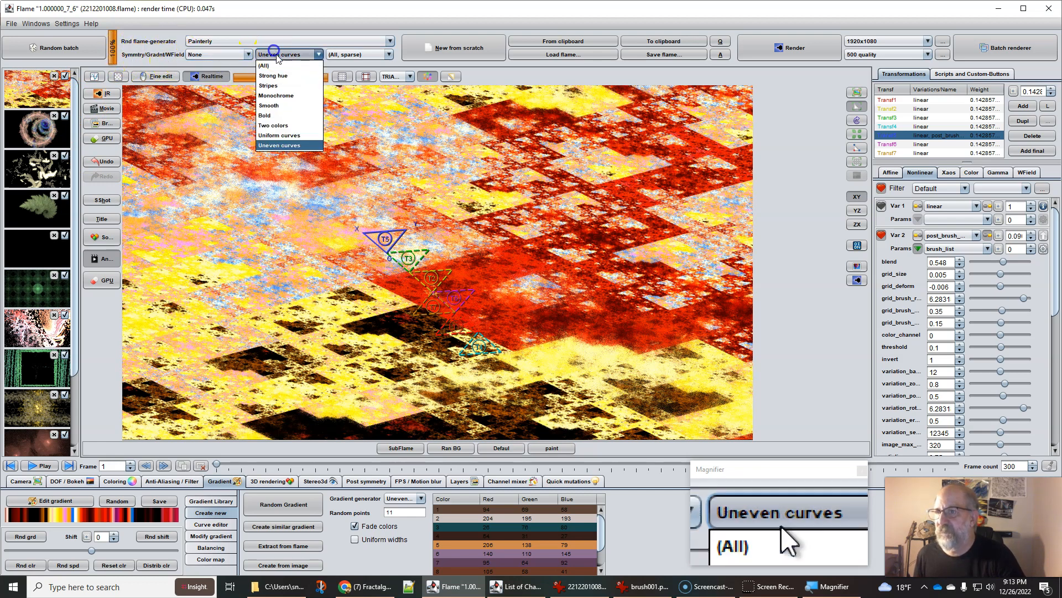
pyautogui.click(284, 65)
pyautogui.click(343, 55)
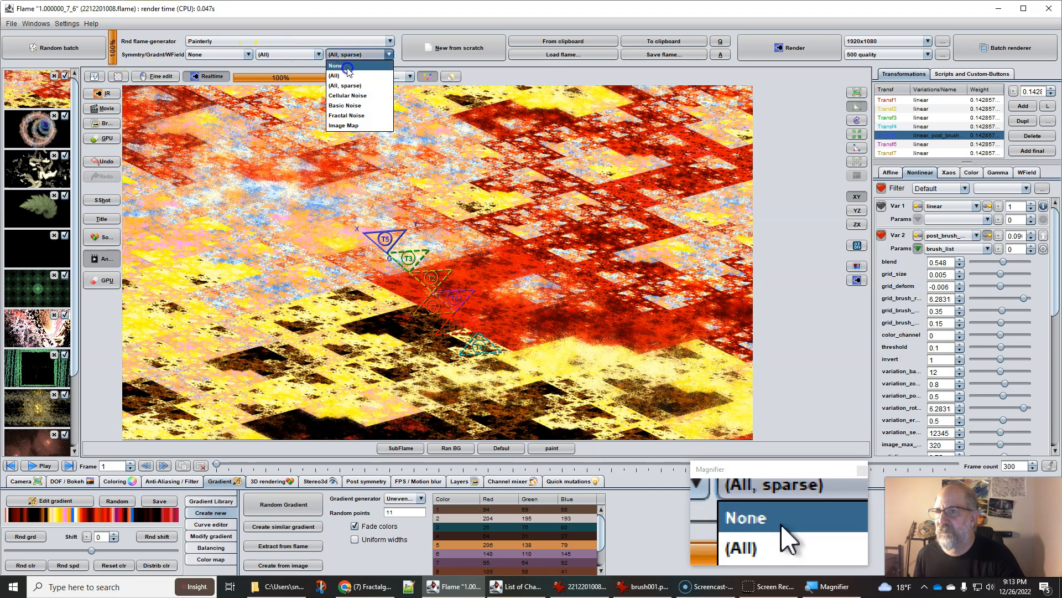
pyautogui.click(343, 65)
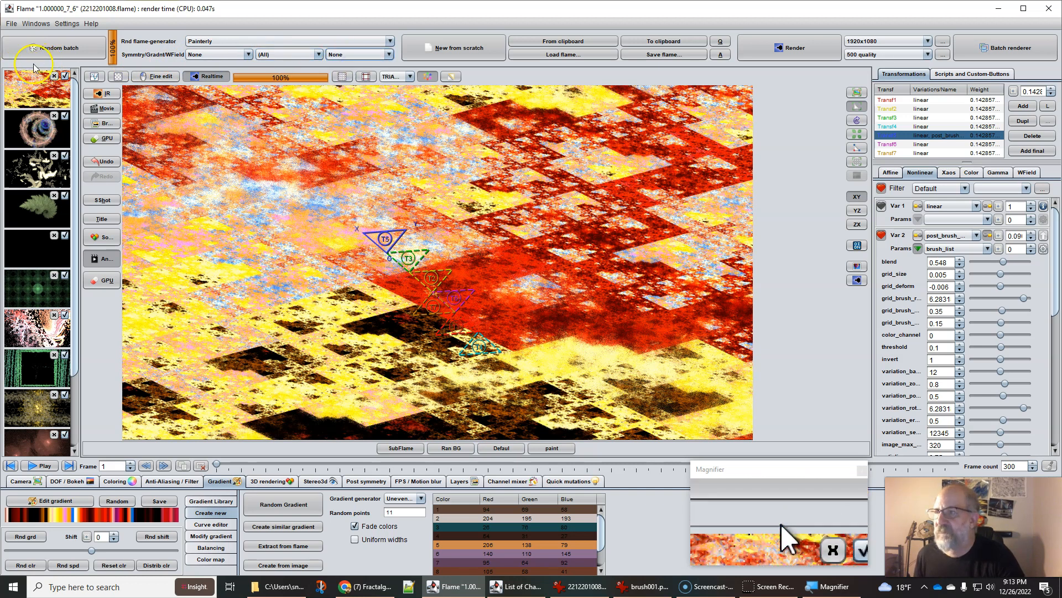
pyautogui.click(65, 49)
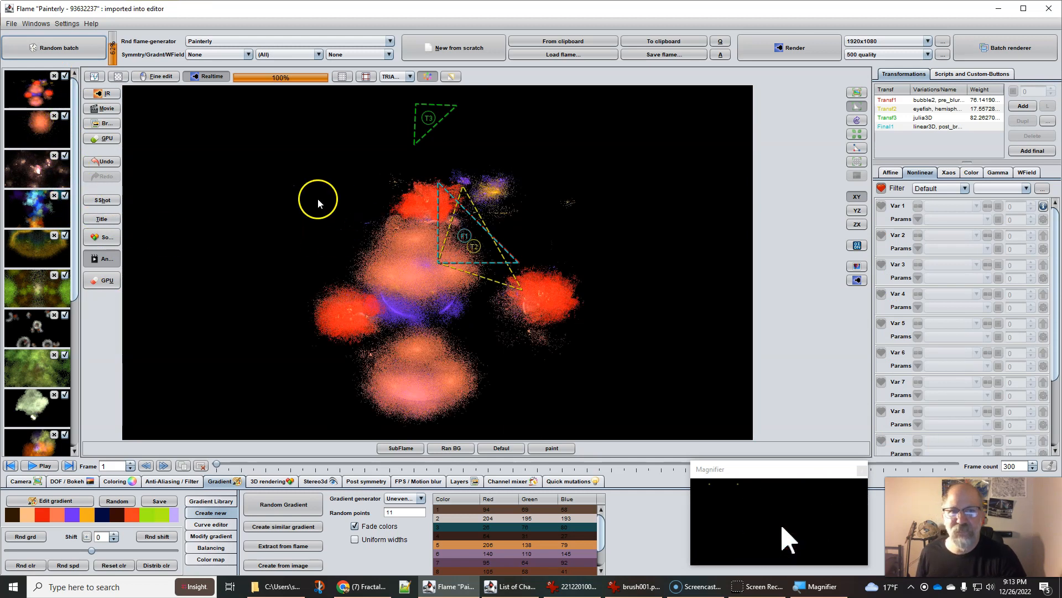
# Step: Load the green and brown Painterly flame from the thumbnails and delete its final transformation with the brush stroke
pyautogui.click(38, 287)
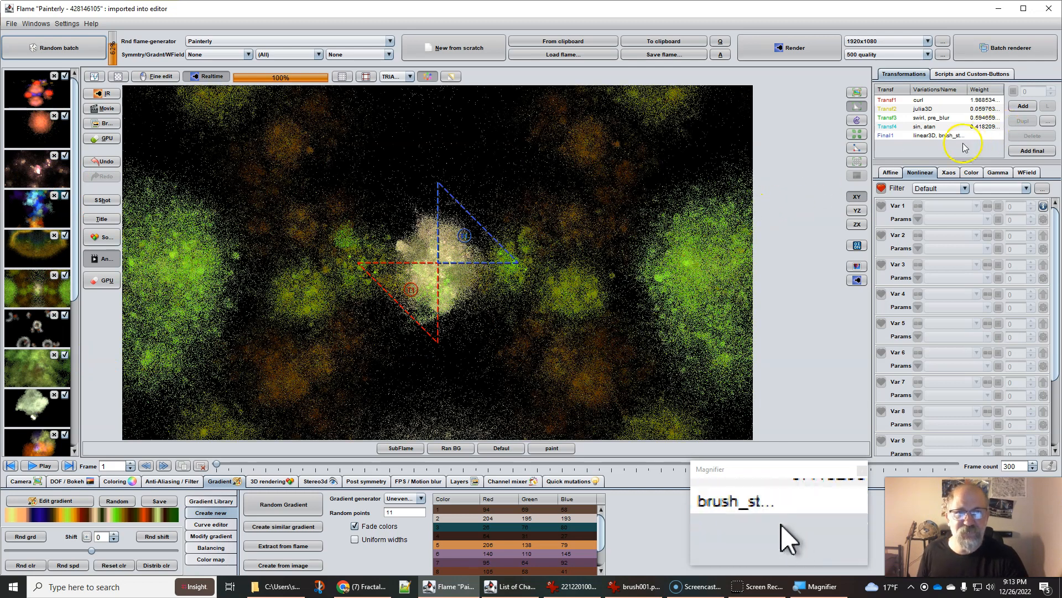
pyautogui.click(926, 138)
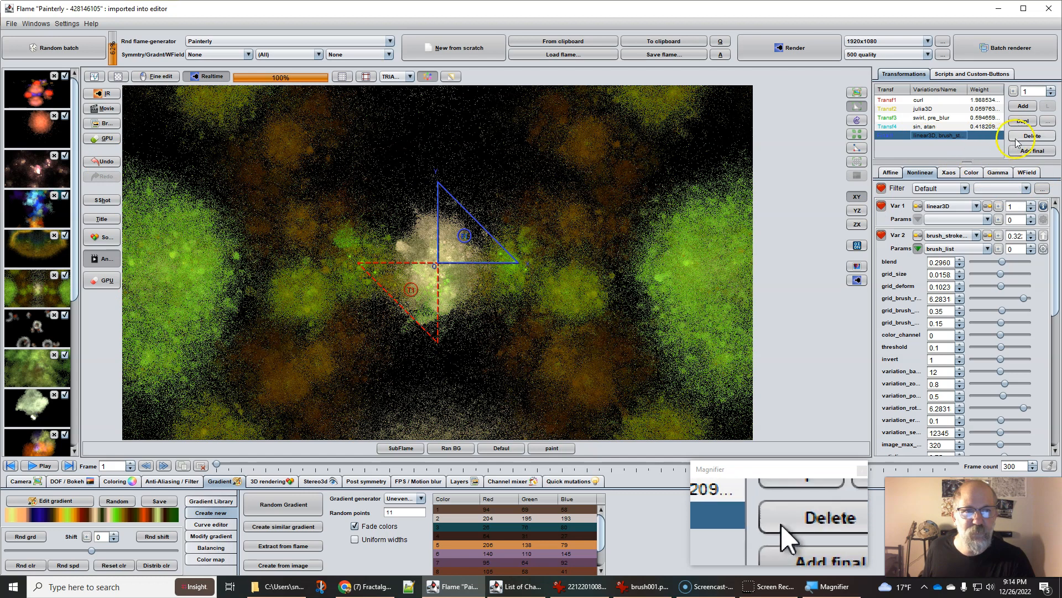
pyautogui.click(1031, 136)
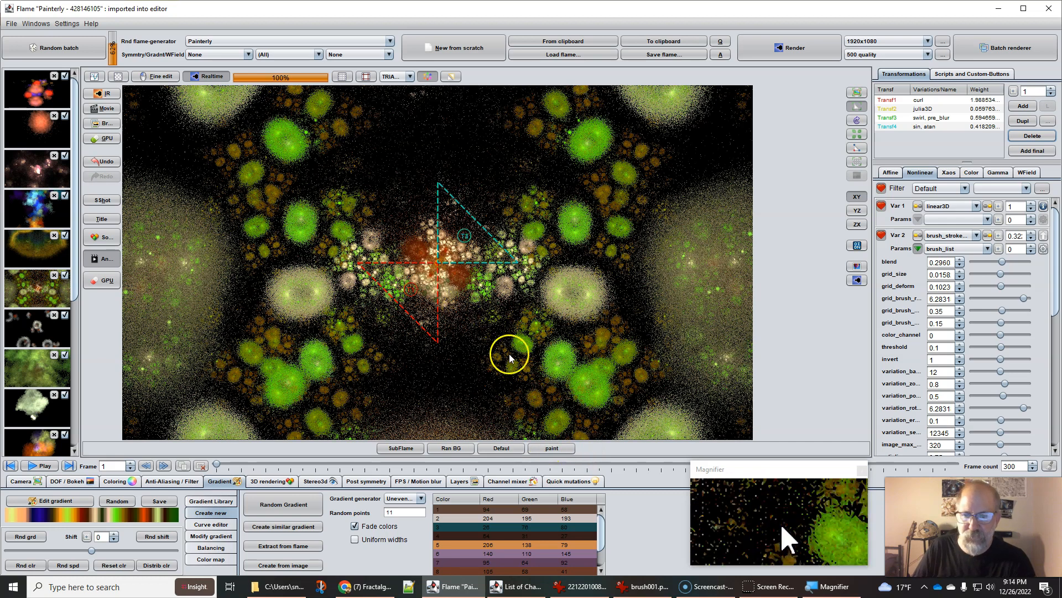
# Step: Show the quick mutations and move the Magnifier window and webcam view clear of the mutation controls
pyautogui.click(560, 479)
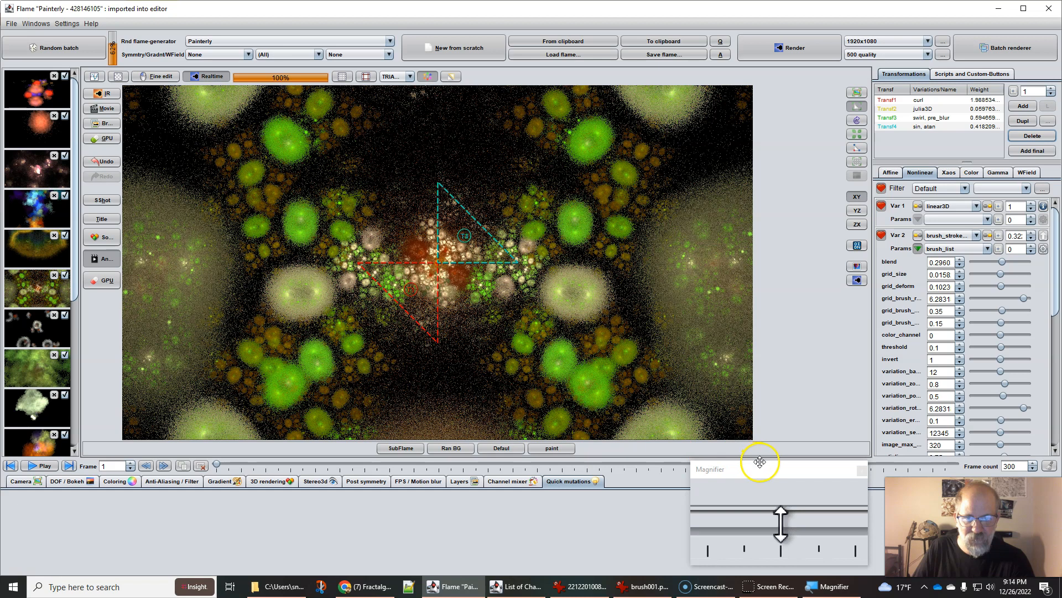
pyautogui.moveTo(762, 471); pyautogui.dragTo(779, 362)
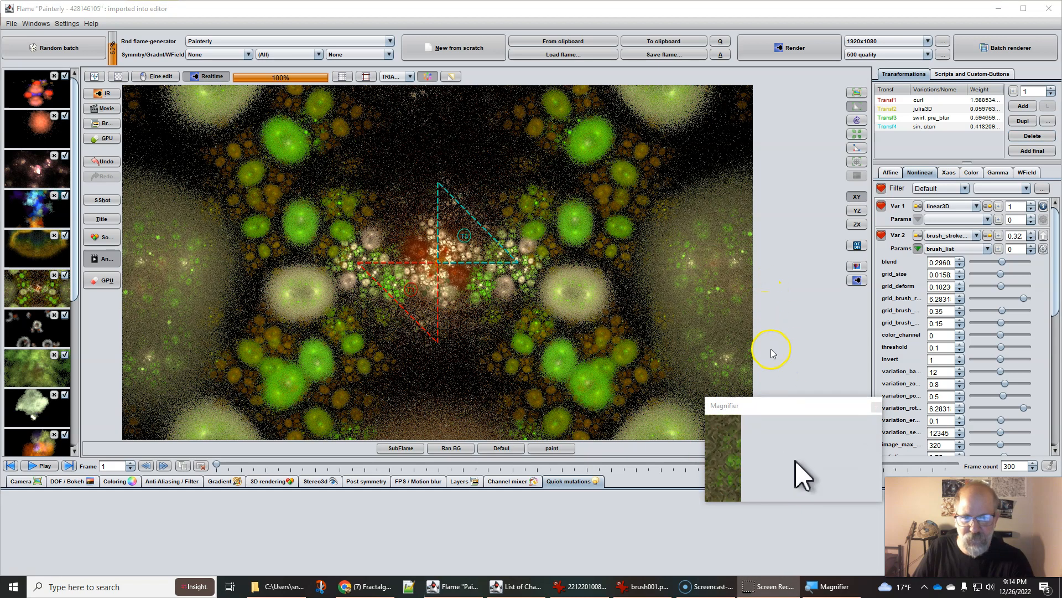
pyautogui.moveTo(784, 409); pyautogui.dragTo(787, 304)
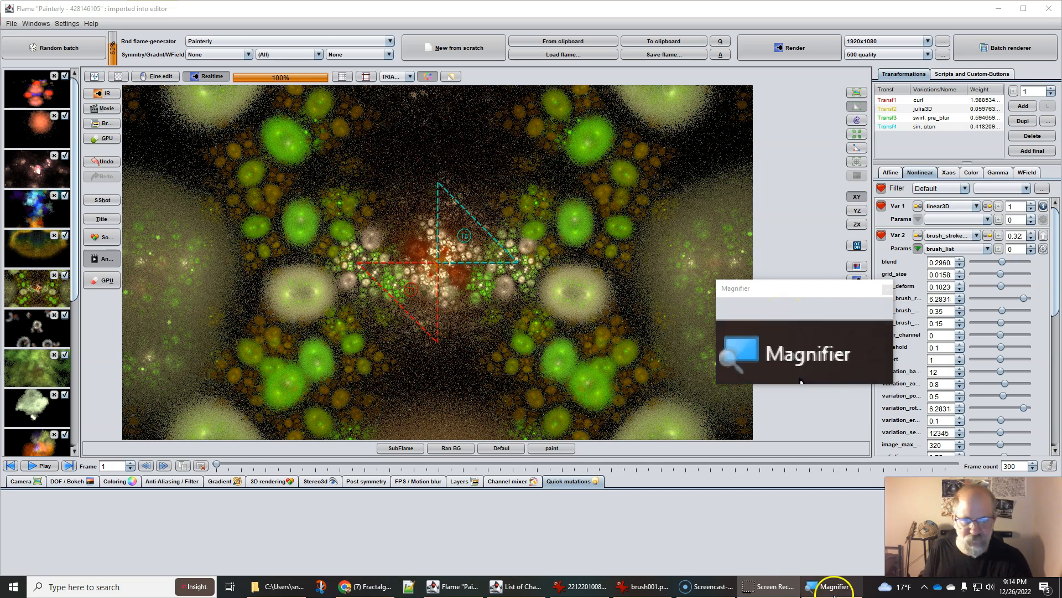
pyautogui.click(811, 537)
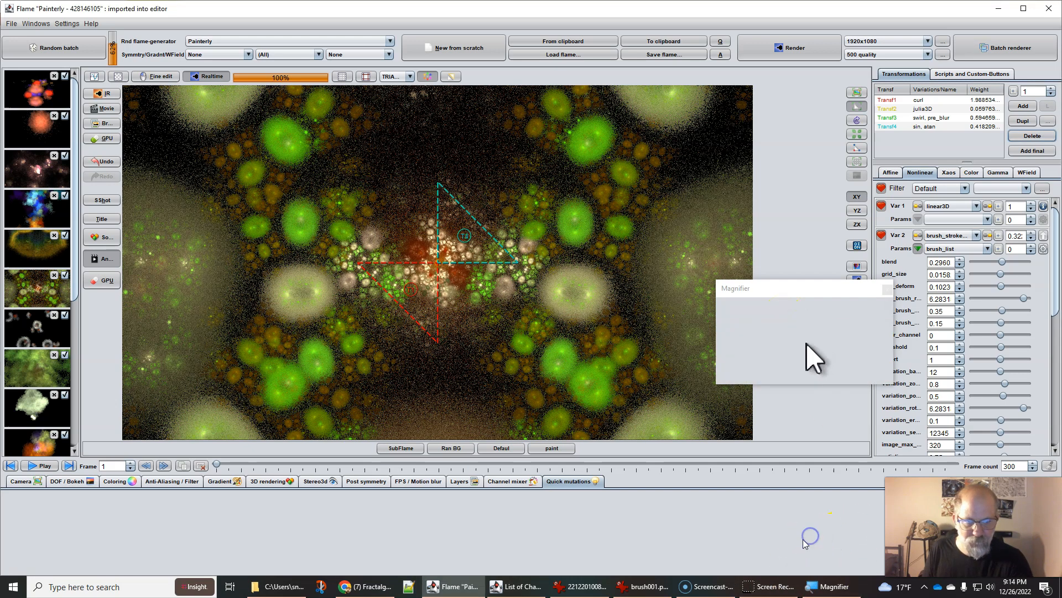
pyautogui.moveTo(977, 521); pyautogui.dragTo(974, 405)
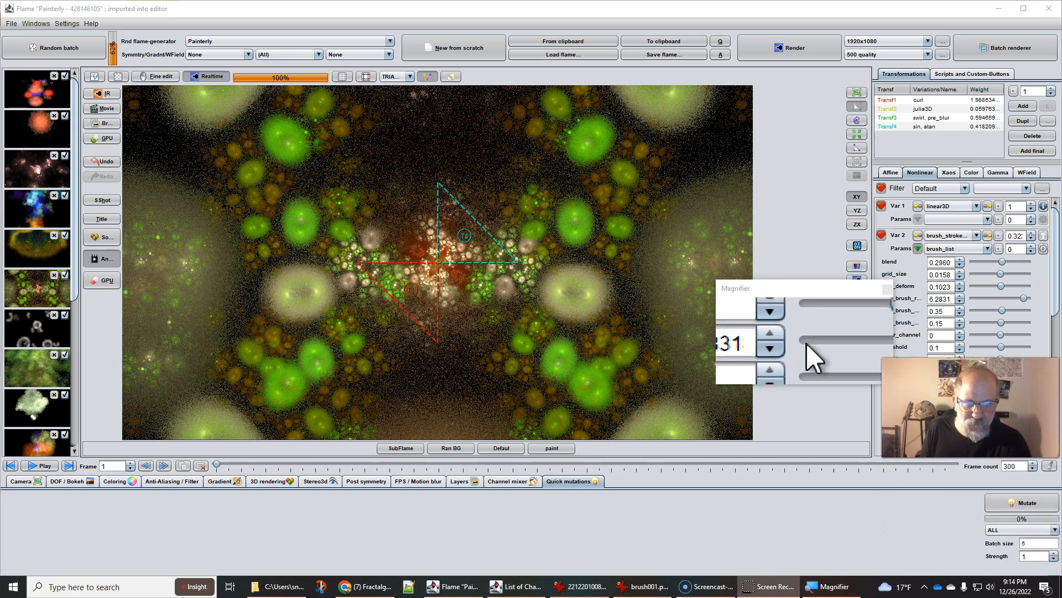
# Step: Set the mutation type to PAINTERLY_STYLE and start mutating the flame
pyautogui.click(1006, 530)
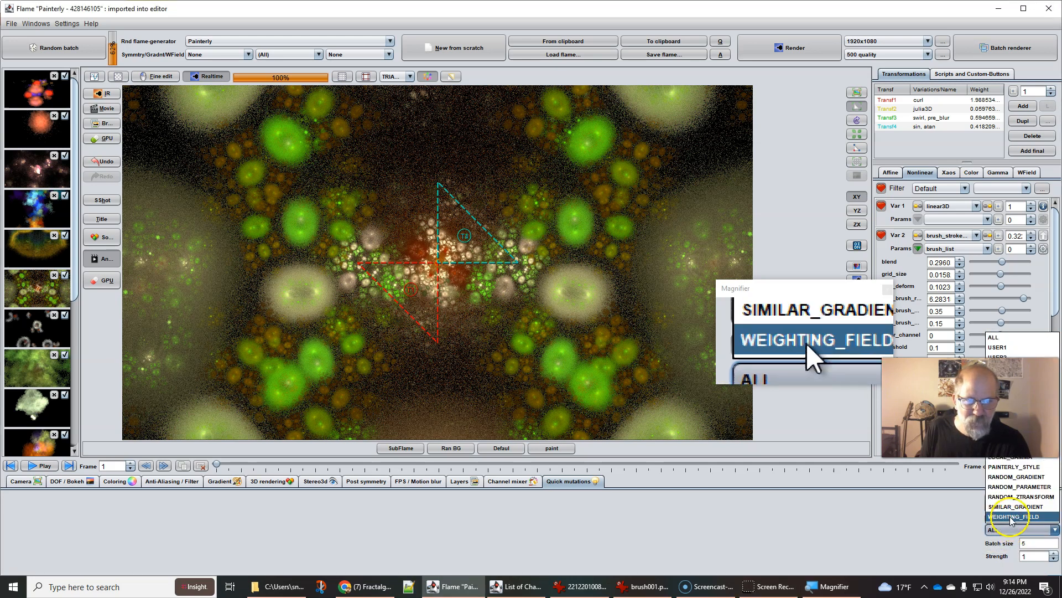
pyautogui.click(995, 468)
pyautogui.click(1016, 505)
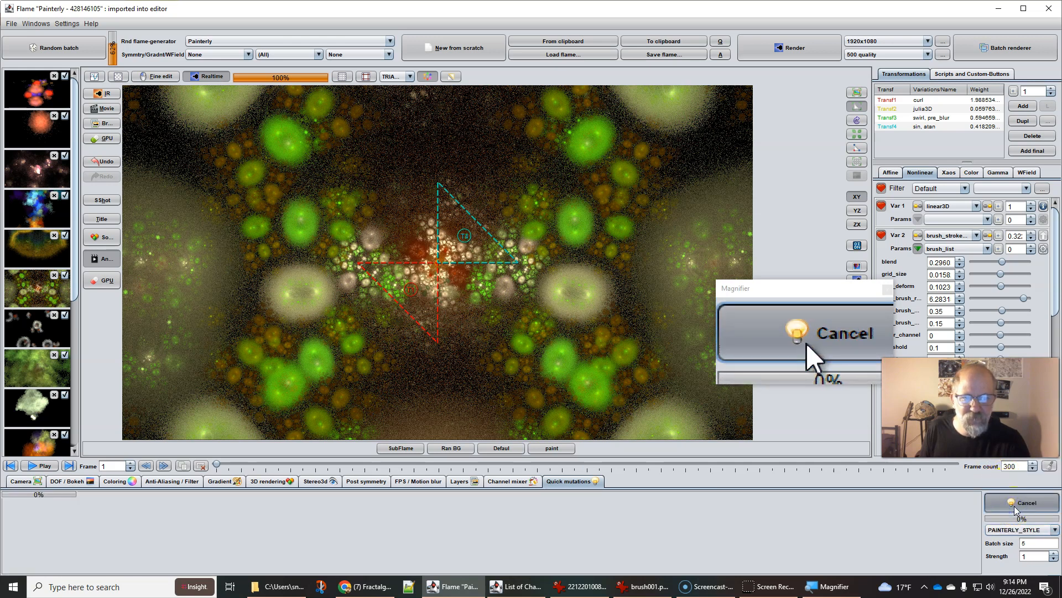
# Step: Cancel the running mutation and generate a fresh batch of five PAINTERLY_STYLE mutations of the flame at strength 1
pyautogui.click(1016, 508)
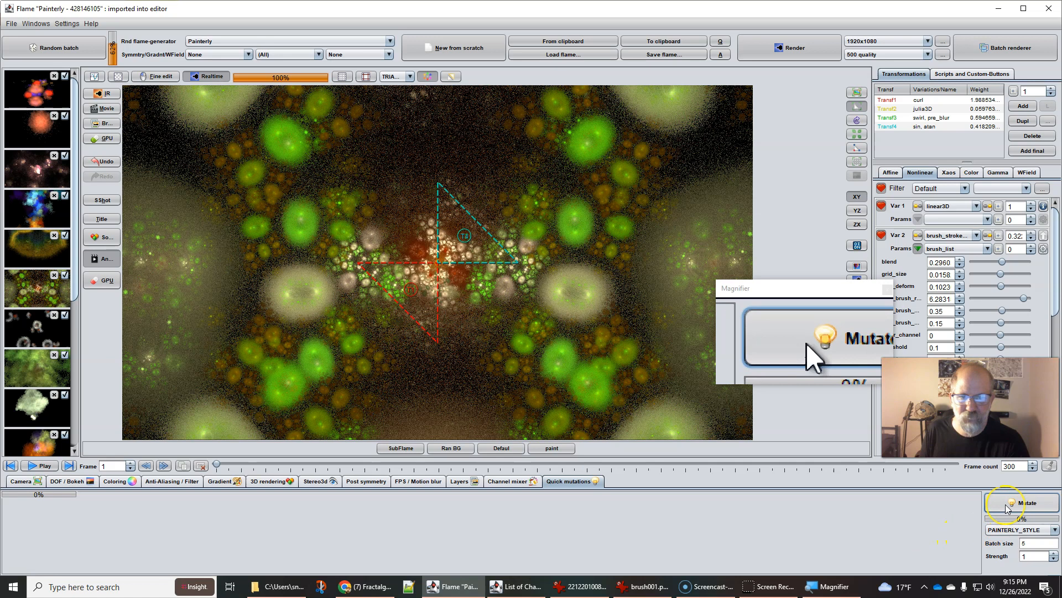
pyautogui.click(1007, 507)
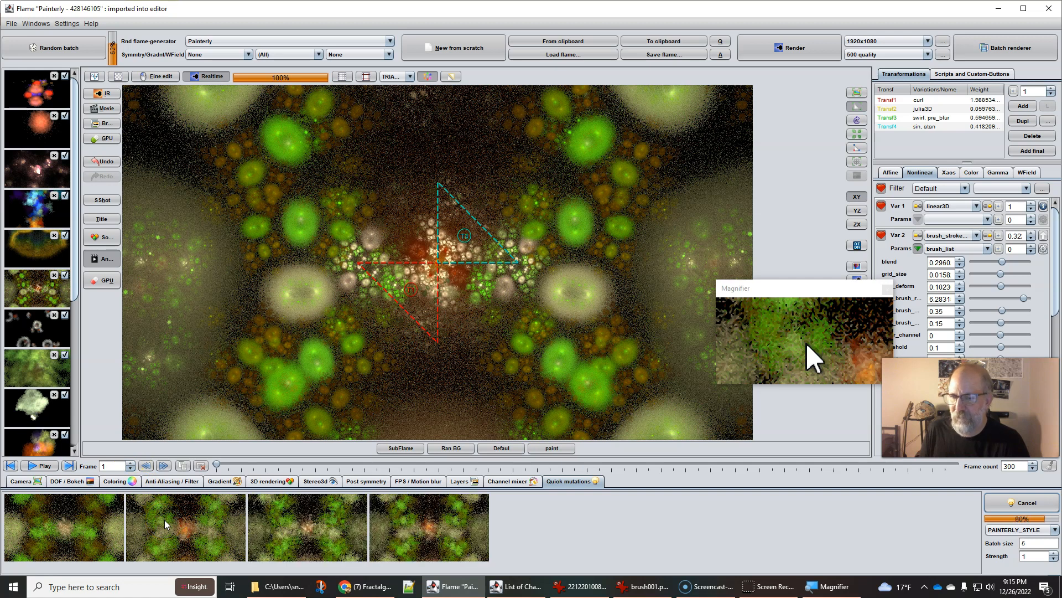
pyautogui.click(592, 525)
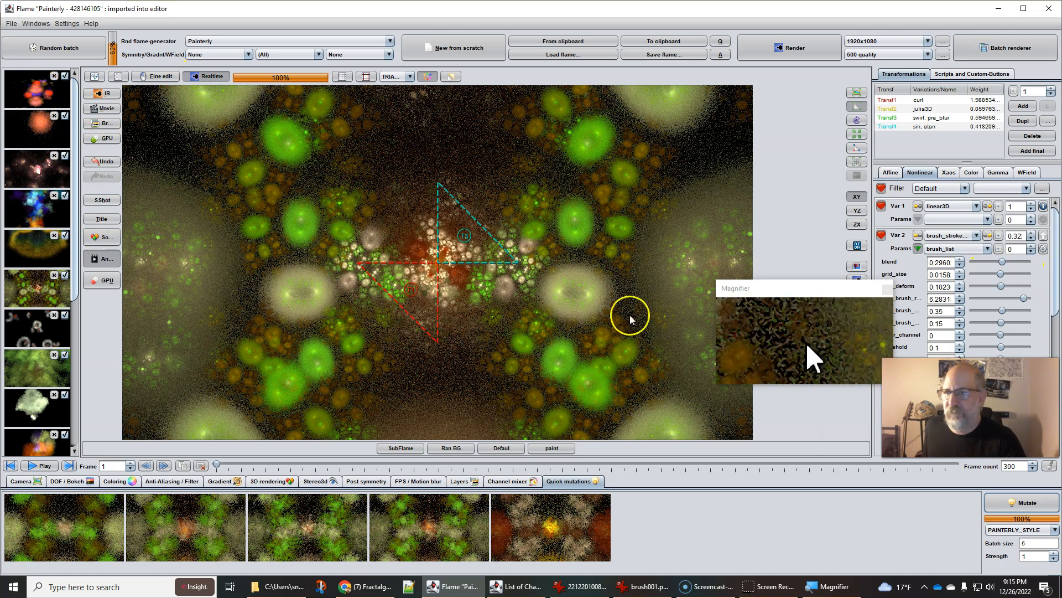
# Step: Load the golden fract_mandelbrot flame from the thumbnails and inspect the brush_list of its final transformation's post brush stroke
pyautogui.click(31, 249)
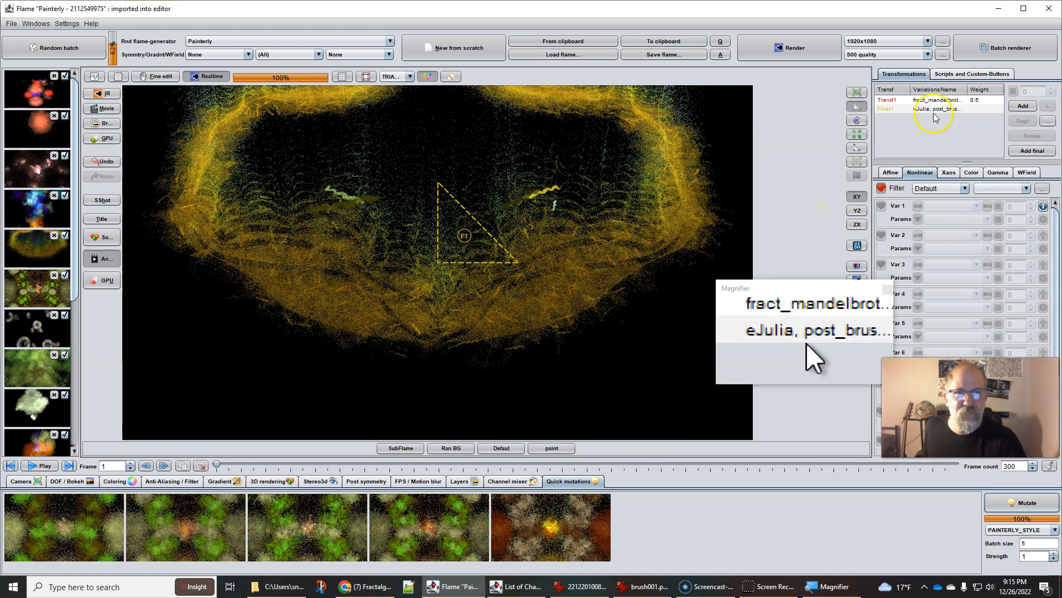
pyautogui.click(938, 109)
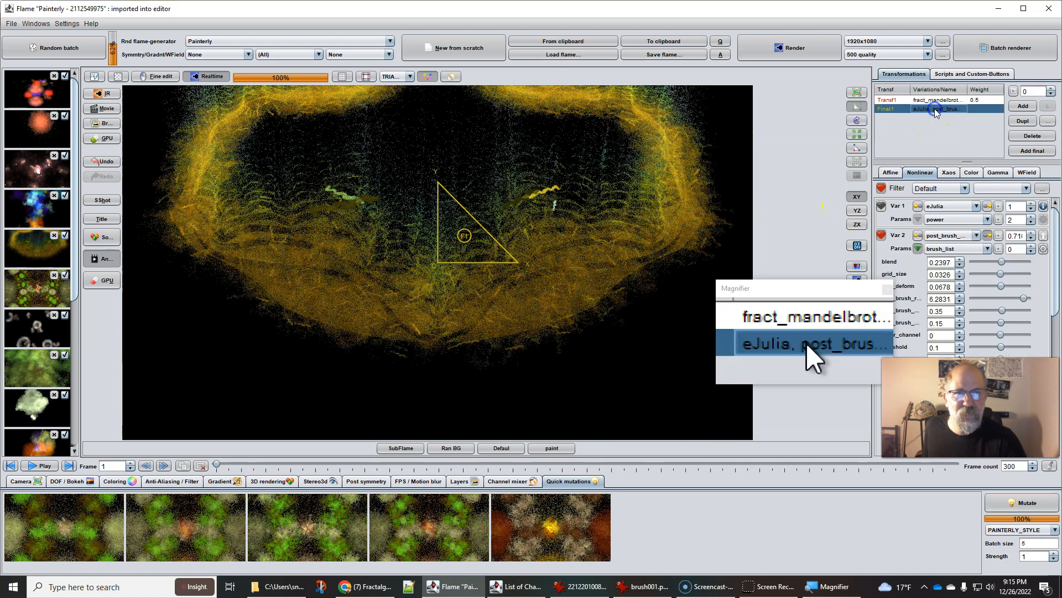
pyautogui.click(1043, 249)
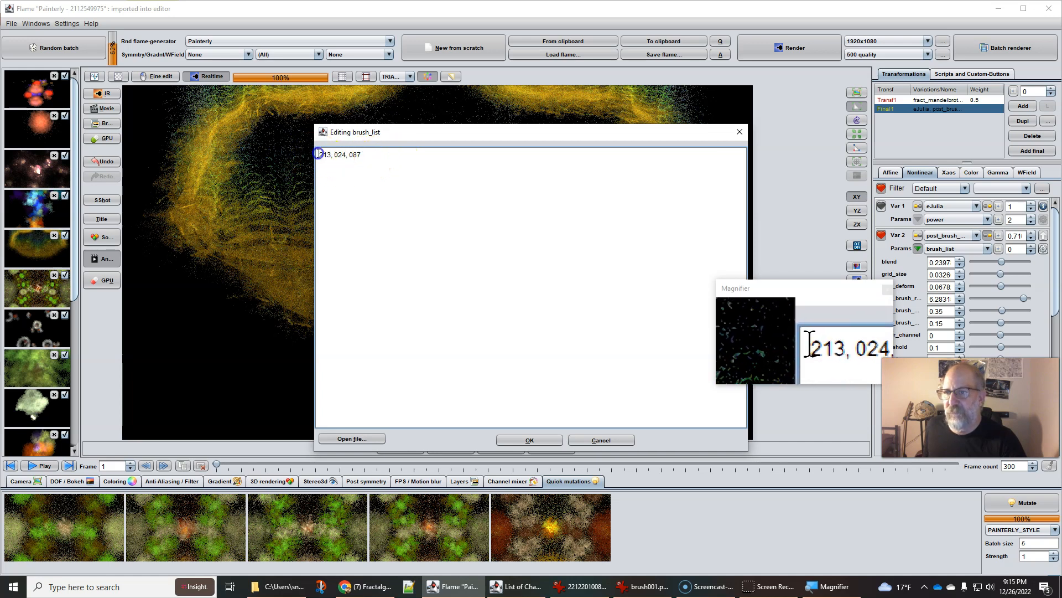
pyautogui.moveTo(318, 154); pyautogui.dragTo(389, 155)
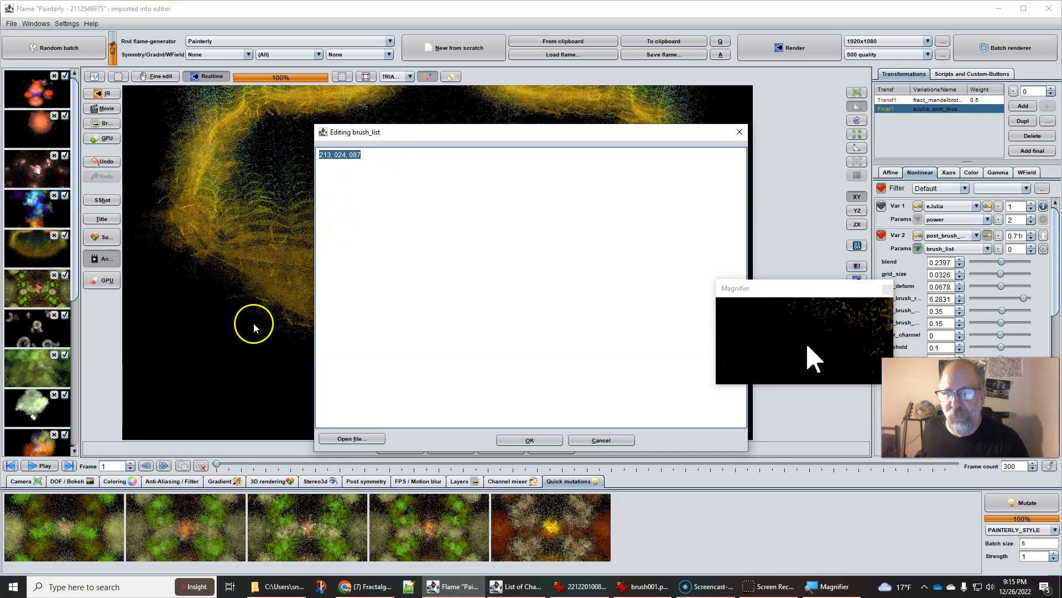
pyautogui.click(530, 440)
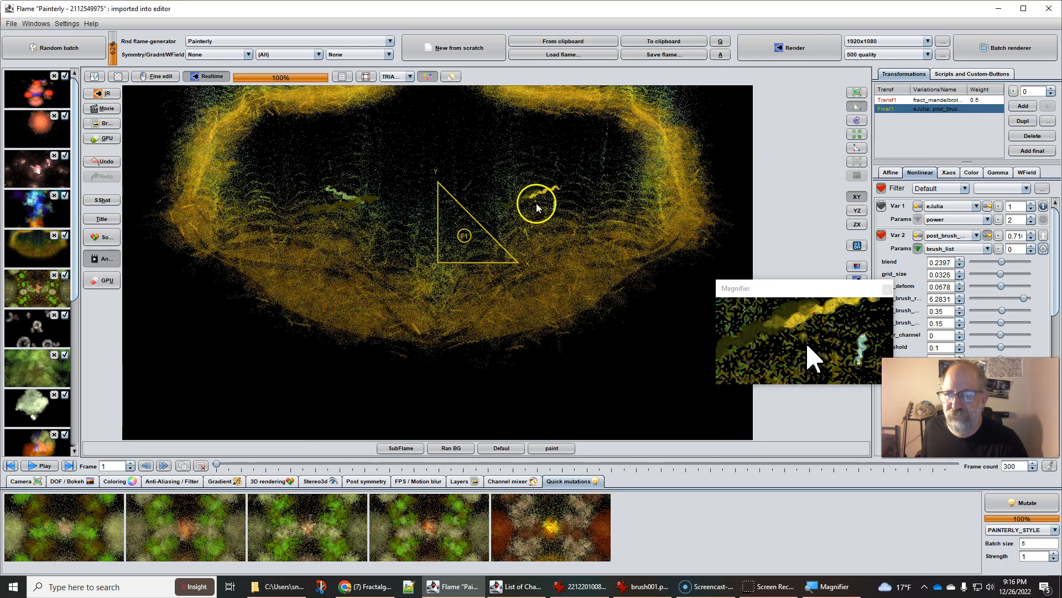
# Step: Load the mutation with the yellow center and red-brown sides into the editor and select its final transformation with the post brush stroke
pyautogui.click(551, 519)
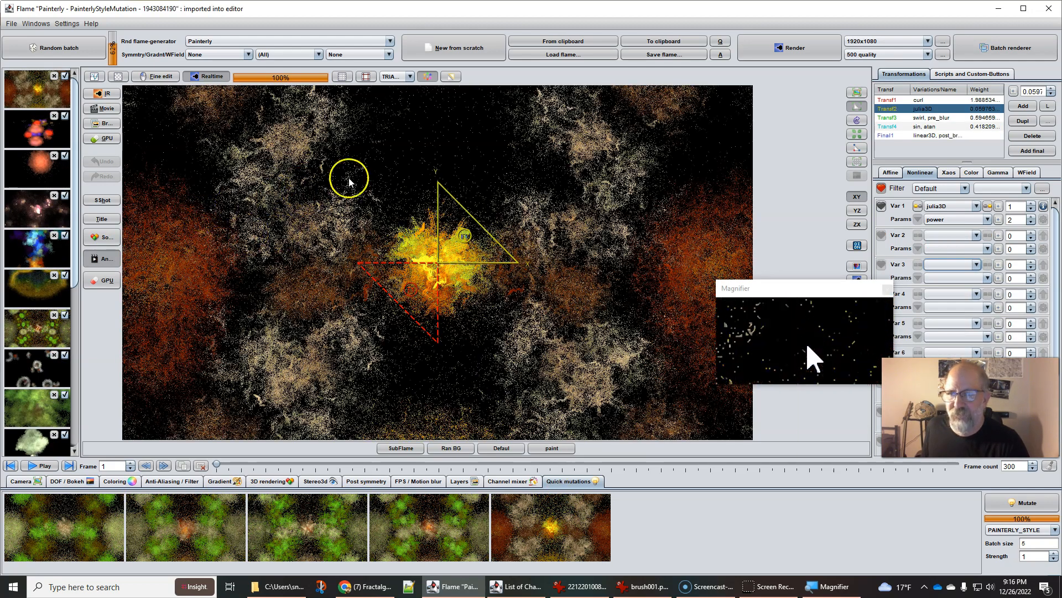
pyautogui.click(956, 136)
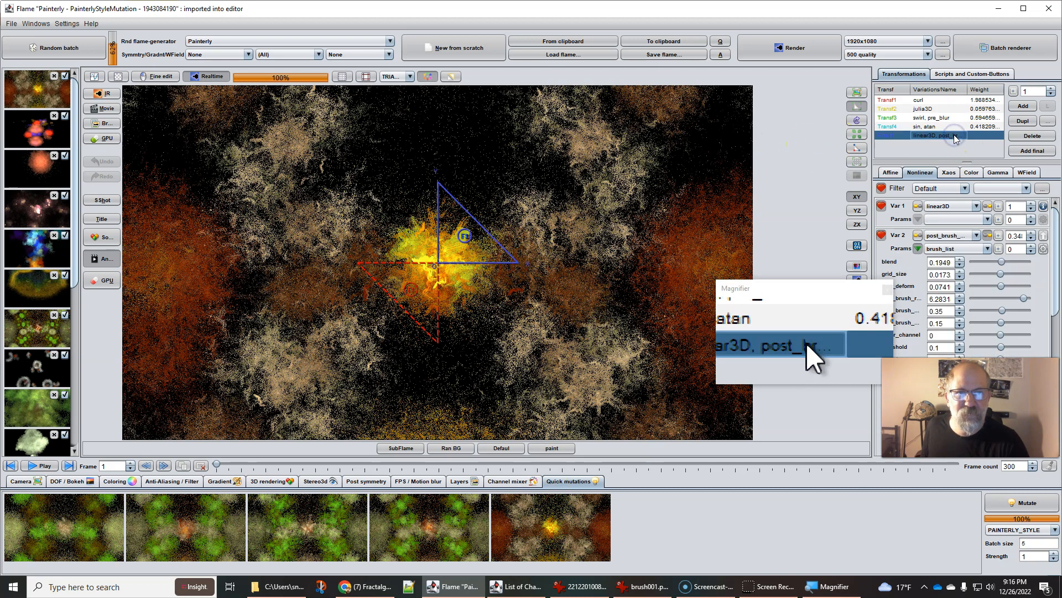